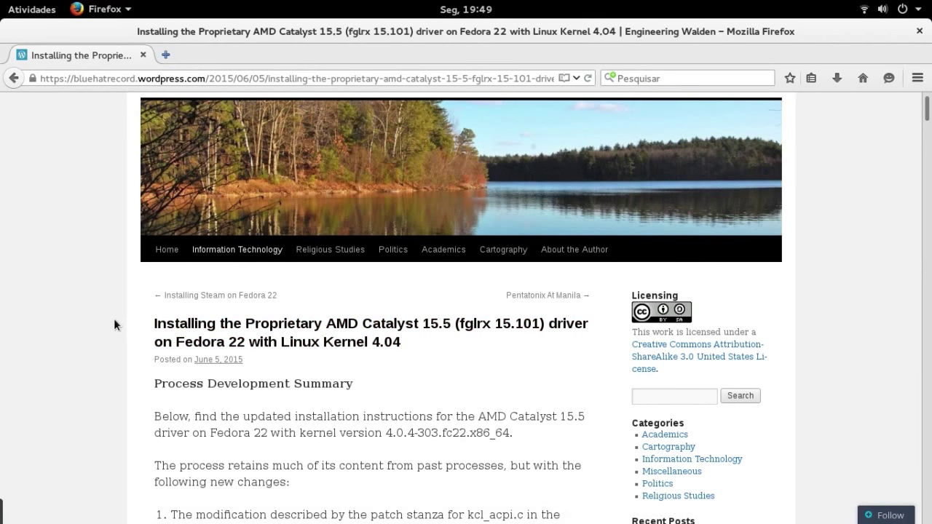
Switch from the article to the terminal and print the running kernel release with uname -r.
scroll(114, 319, "down", 3)
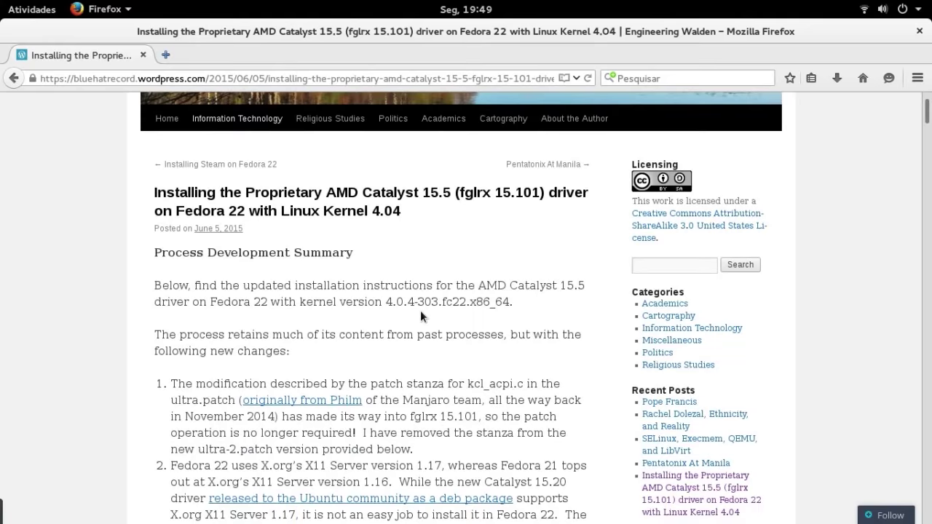
mouse_move(0, 0)
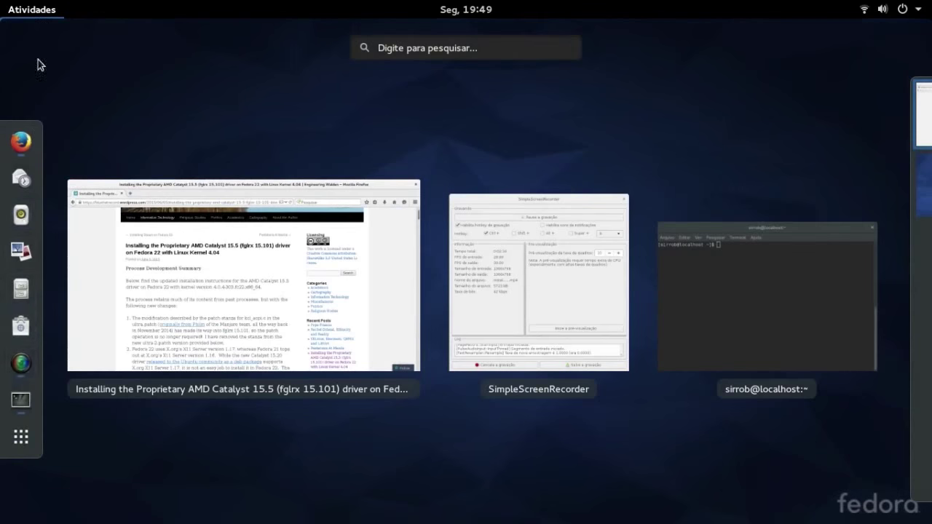
left_click(20, 402)
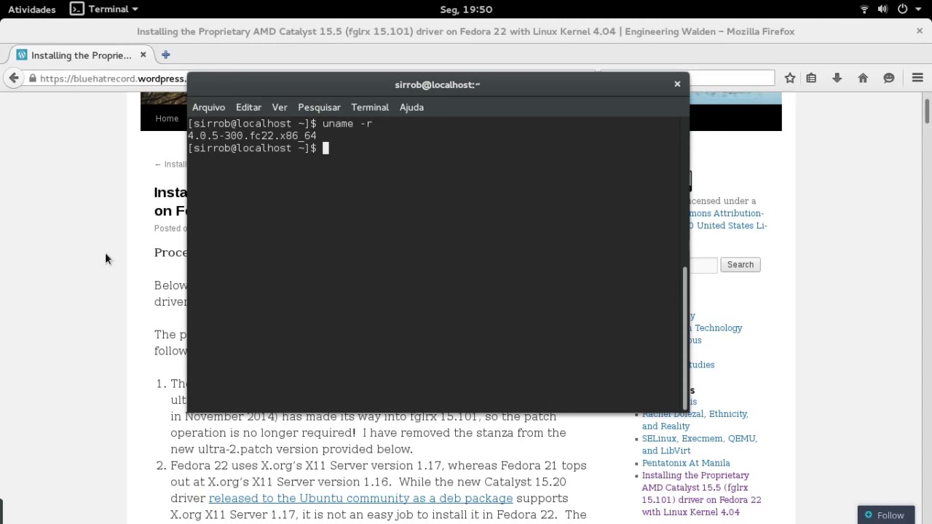
type("su")
key("BackSpace")
type("udo dnf")
Switch to the article in Firefox and examine the fglrx, Catalyst and X.Org server version notes in the Process Development Summary.
key("alt+Tab")
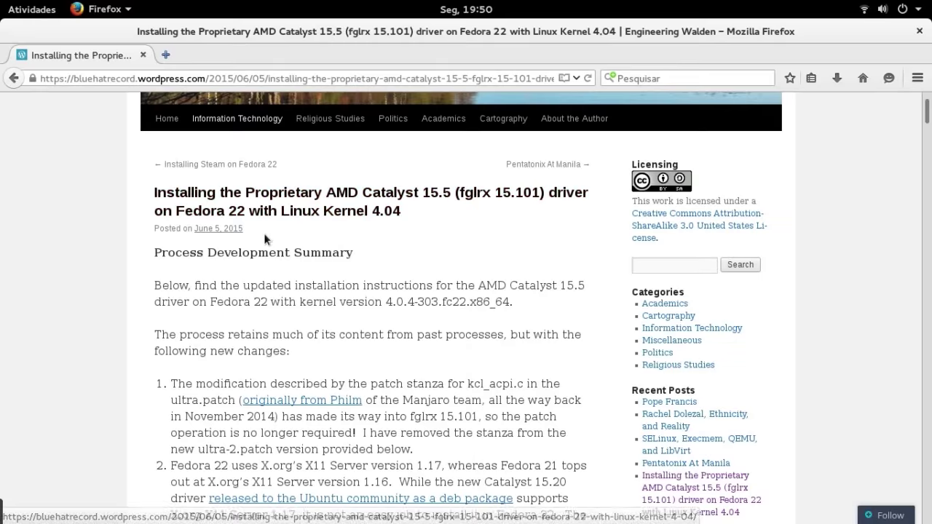
scroll(102, 286, "down", 3)
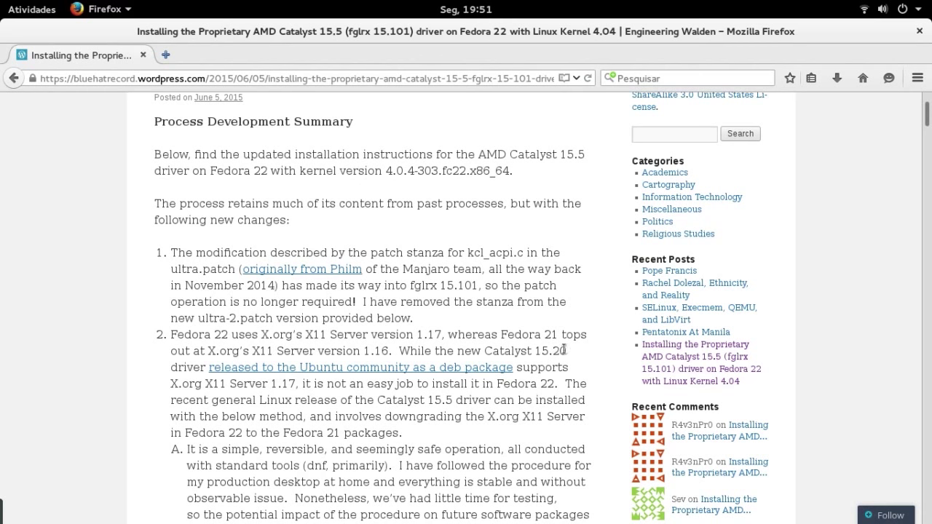
left_click_drag(439, 285, 481, 286)
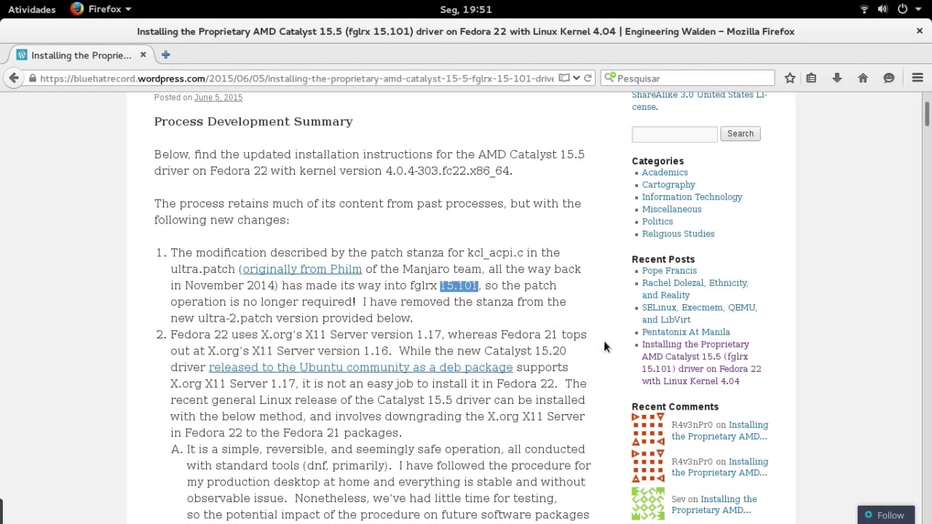
left_click(537, 351)
left_click_drag(537, 351, 568, 354)
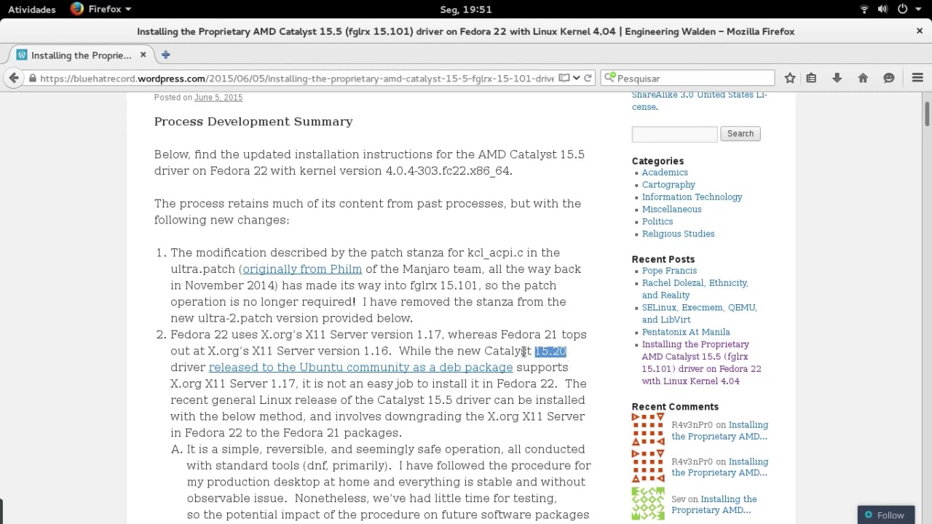
left_click(567, 351)
left_click_drag(441, 285, 478, 286)
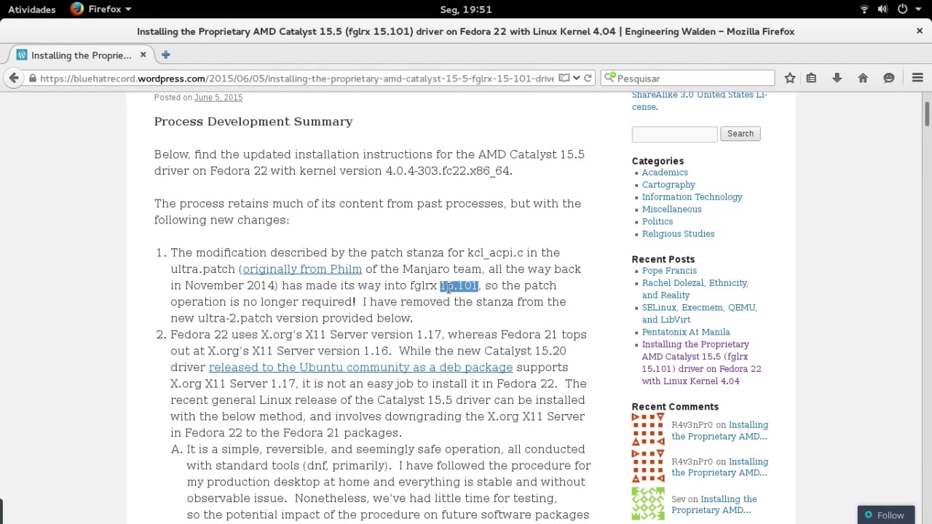
left_click(473, 287)
left_click_drag(478, 286, 440, 285)
left_click_drag(537, 350, 569, 351)
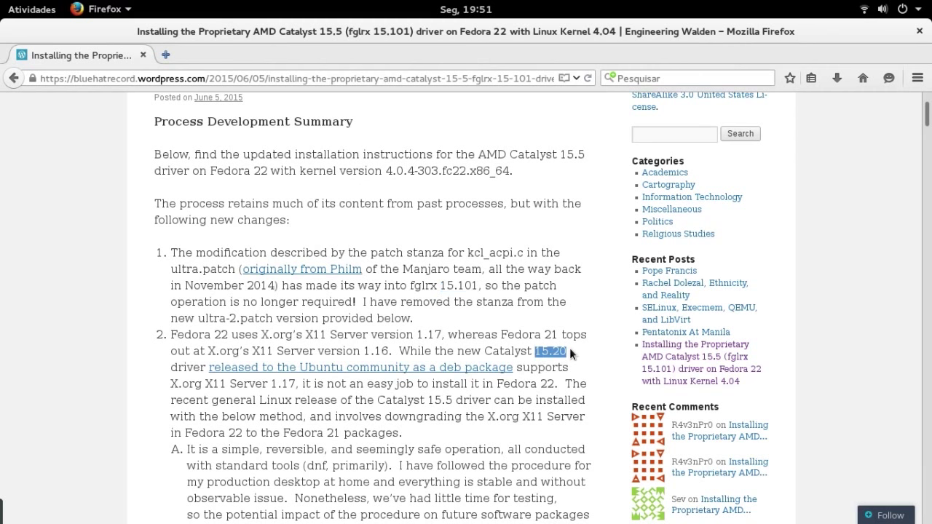
left_click(569, 351)
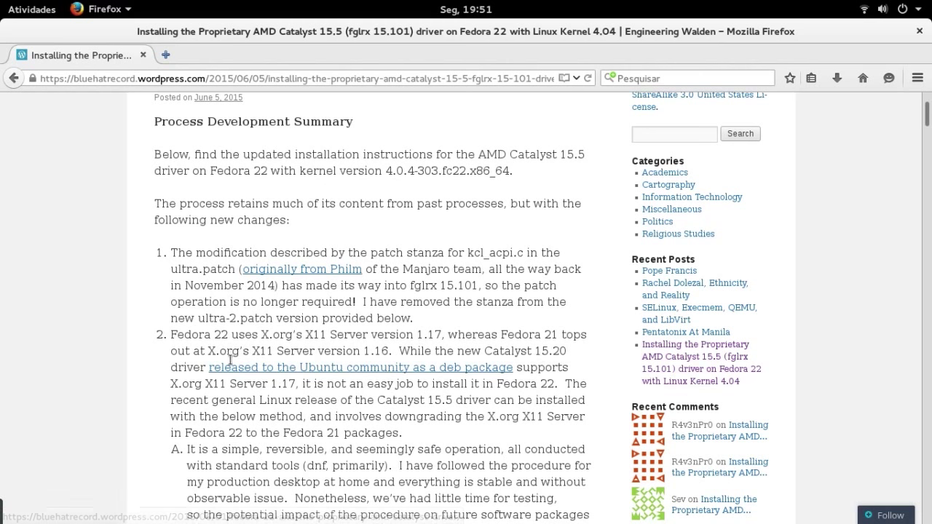
left_click_drag(271, 384, 296, 384)
left_click(298, 397)
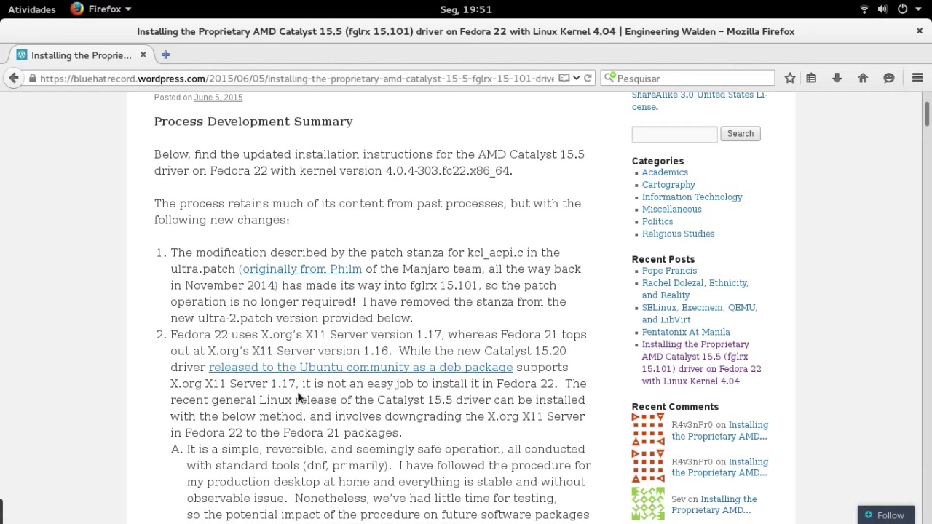
Switch to the terminal and try to query the X server version with Xorg --version.
key("alt+Tab")
type("X")
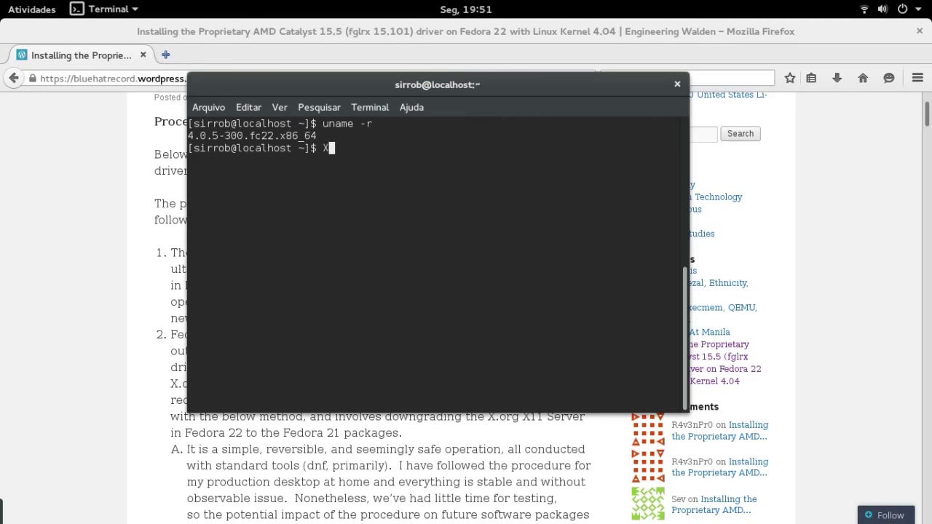
type("org --version")
key("Return")
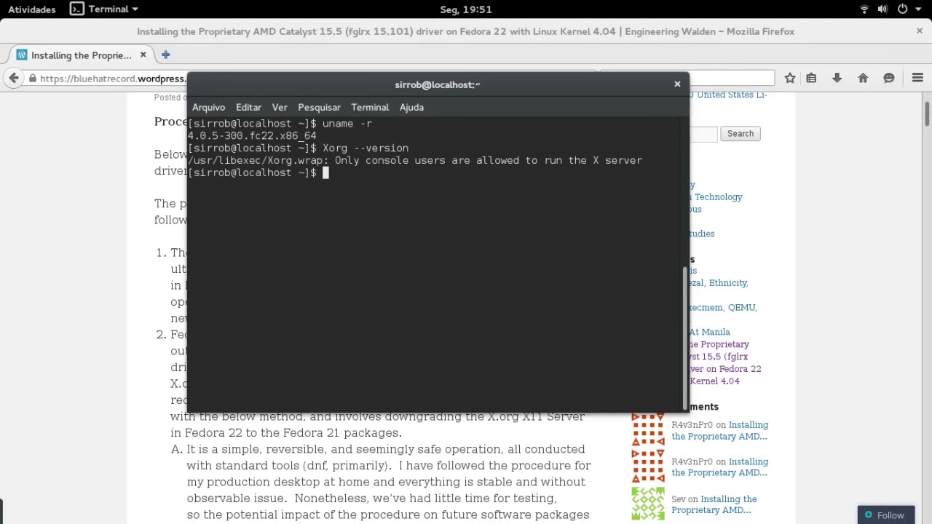
Try the X server version query again with a single dash, as Xorg -version.
key("Up")
key("Left")
key("Left")
key("Left")
key("Left")
key("Left")
key("Left")
key("Left")
key("BackSpace")
key("Return")
Run sudo Xorg -version with the account password and highlight the X Server version number in the output.
key("Up")
key("Home")
type("sudo")
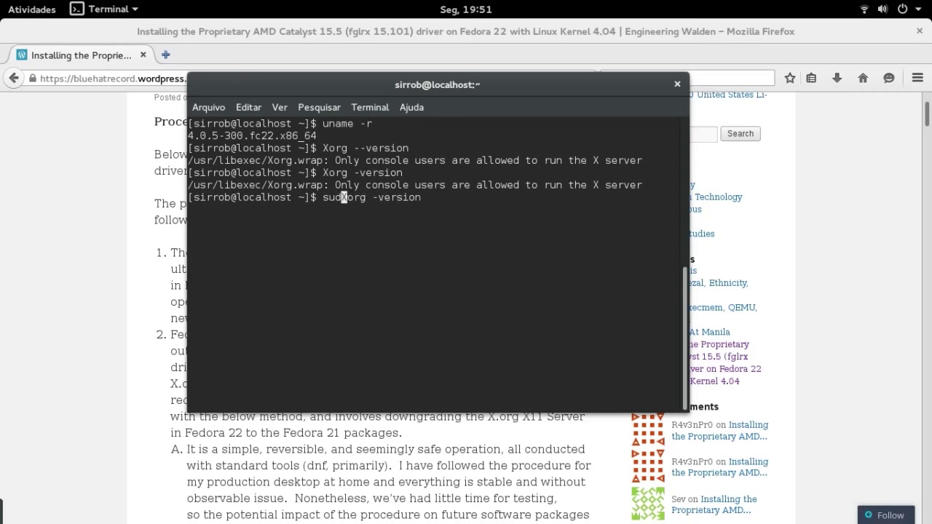
key("Return")
key("Return")
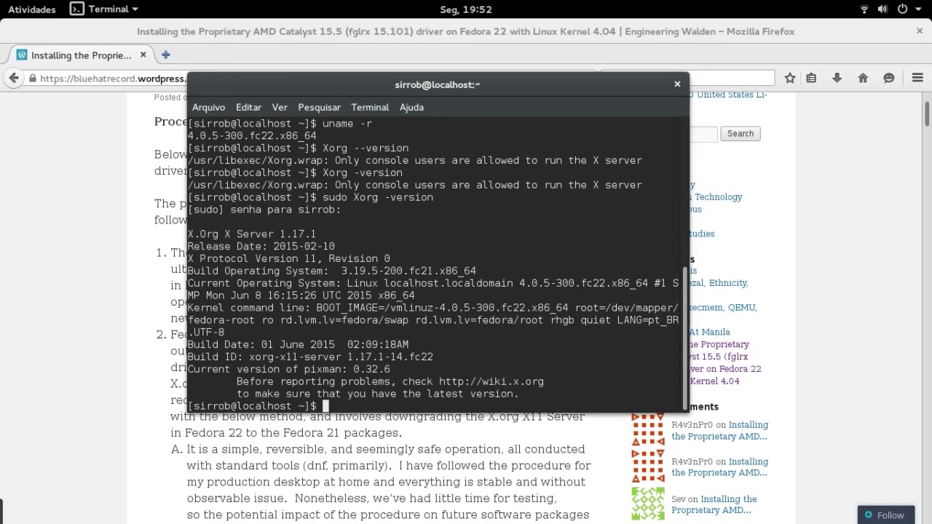
double_click(283, 234)
left_click(283, 233)
left_click_drag(281, 233, 324, 233)
left_click(323, 233)
Return to the article in Firefox and examine the Prerequisite Discussion, including the install command for the requisite packages.
left_click(108, 306)
scroll(390, 302, "up", 1)
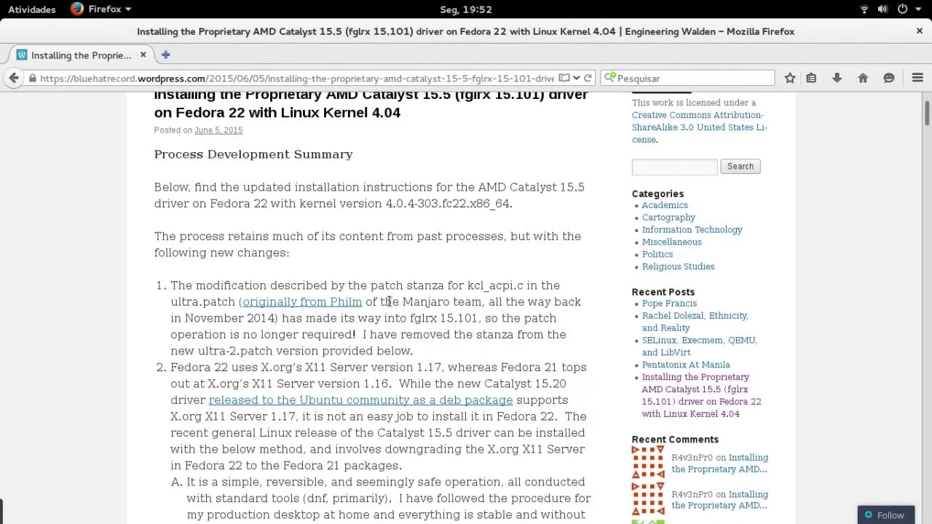
scroll(390, 301, "down", 5)
scroll(390, 301, "down", 11)
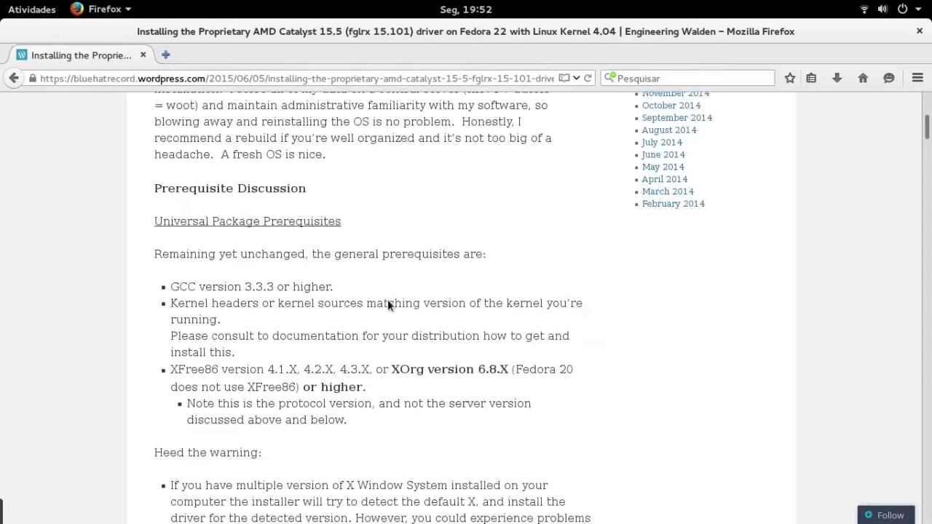
scroll(394, 367, "up", 5)
scroll(496, 374, "down", 4)
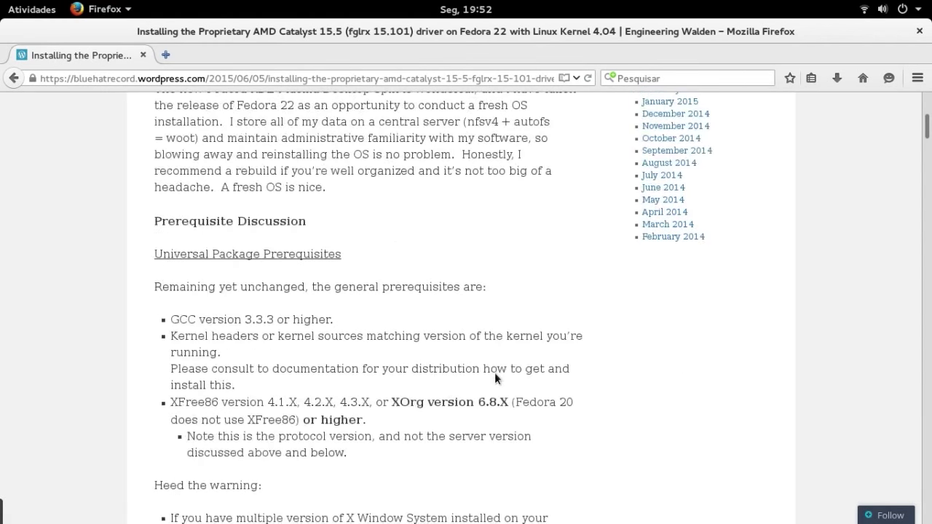
scroll(498, 316, "down", 11)
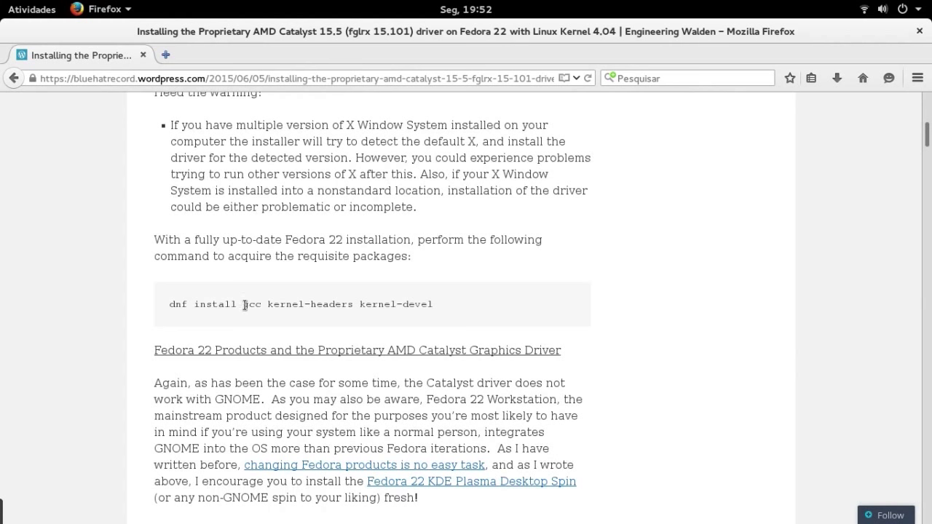
left_click_drag(243, 305, 442, 305)
left_click(460, 304)
key("alt+Tab")
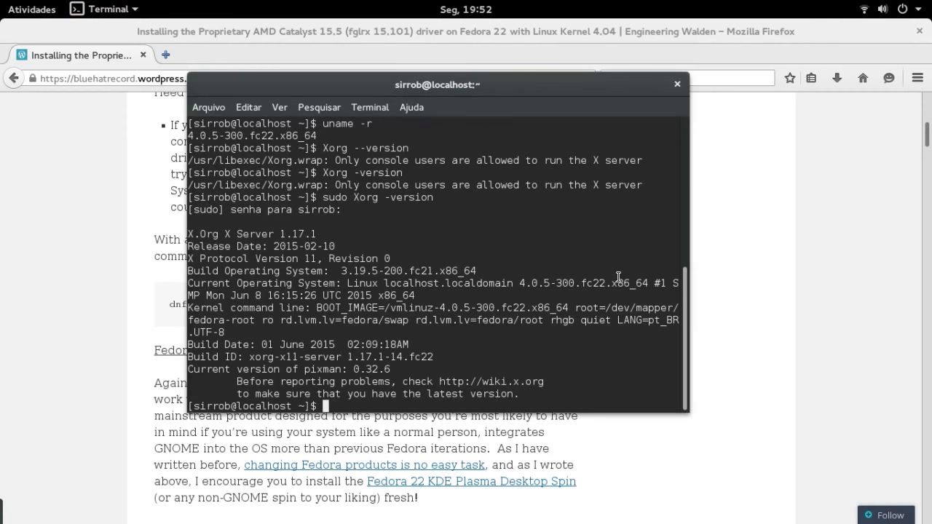
type("sudo dnf update -y")
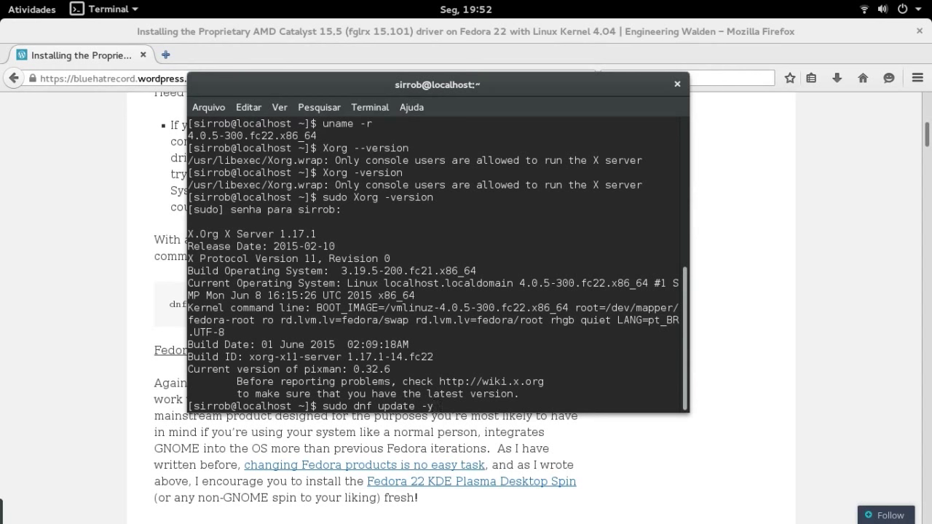
key("BackSpace")
key("BackSpace")
key("BackSpace")
key("BackSpace")
key("BackSpace")
key("BackSpace")
key("BackSpace")
key("BackSpace")
key("BackSpace")
key("BackSpace")
key("BackSpace")
key("BackSpace")
key("BackSpace")
key("BackSpace")
key("BackSpace")
key("BackSpace")
key("BackSpace")
key("BackSpace")
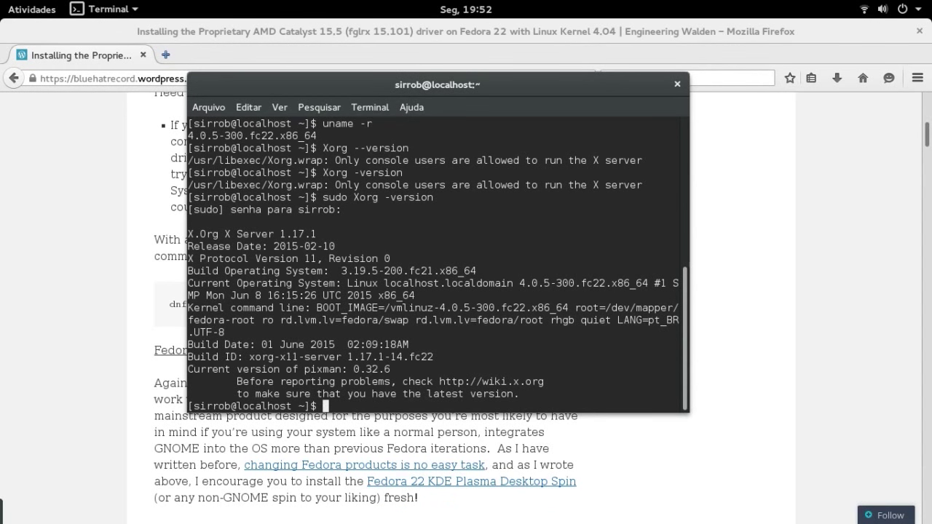
Move the terminal window aside and copy the package names gcc kernel-headers kernel-devel from the article's install command.
left_click_drag(509, 85, 652, 107)
left_click_drag(244, 303, 433, 305)
right_click(376, 305)
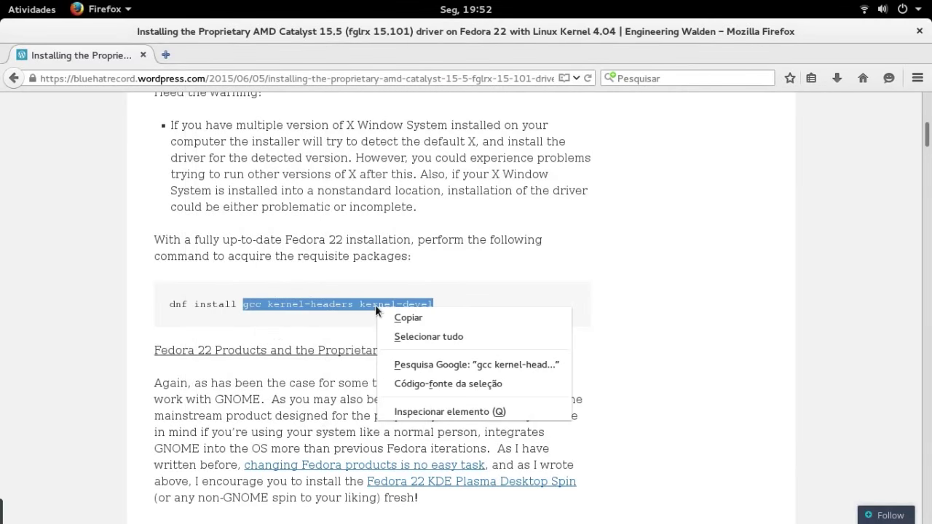
left_click(412, 315)
Switch to the terminal and run sudo dnf install with the copied packages gcc kernel-headers kernel-devel.
key("alt+Tab")
type("sudo dnf instal")
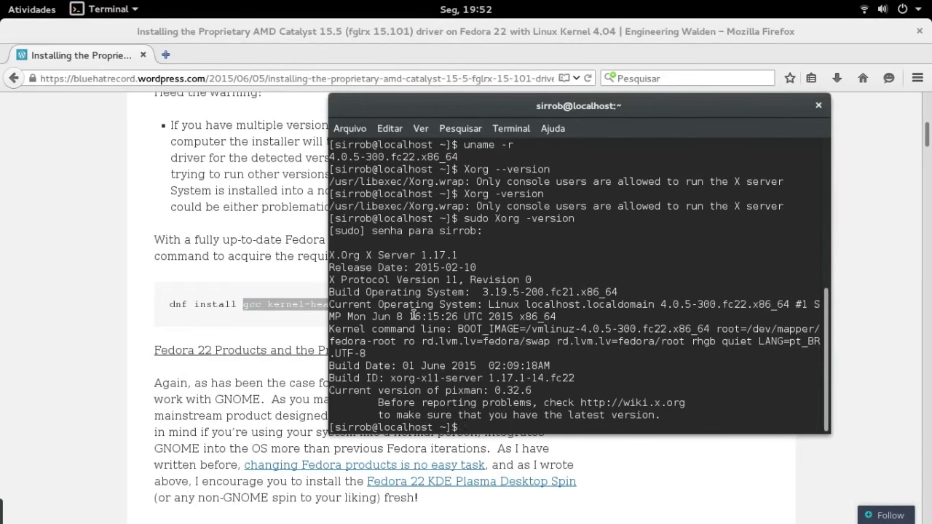
type("l")
key("ctrl+shift+v")
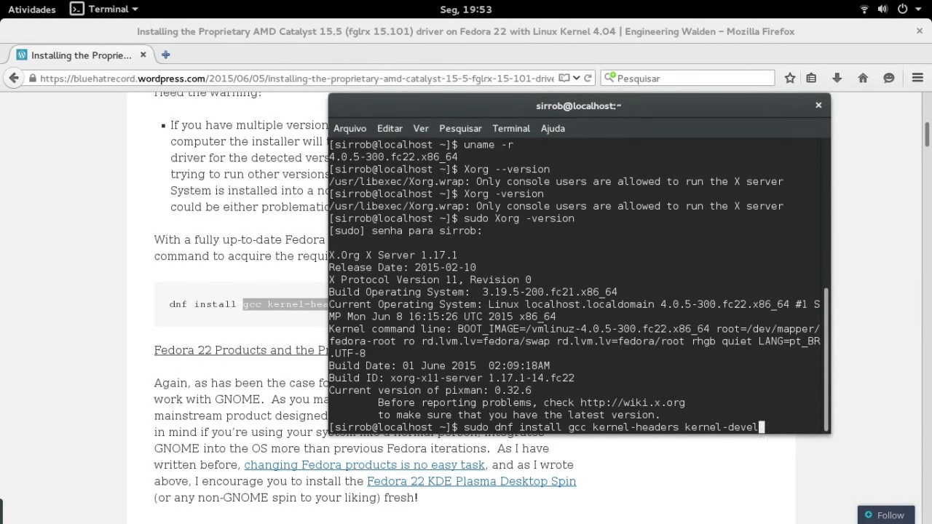
key("Return")
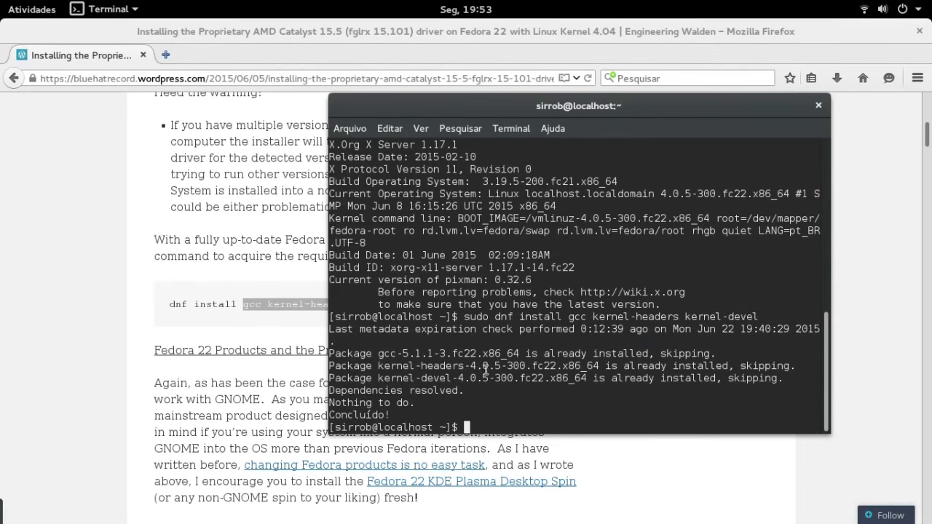
Return to the article in Firefox and examine the KDE Plasma Desktop Spin recommendation and the kde-desktop-environment install command.
key("alt+Tab")
scroll(562, 386, "down", 2)
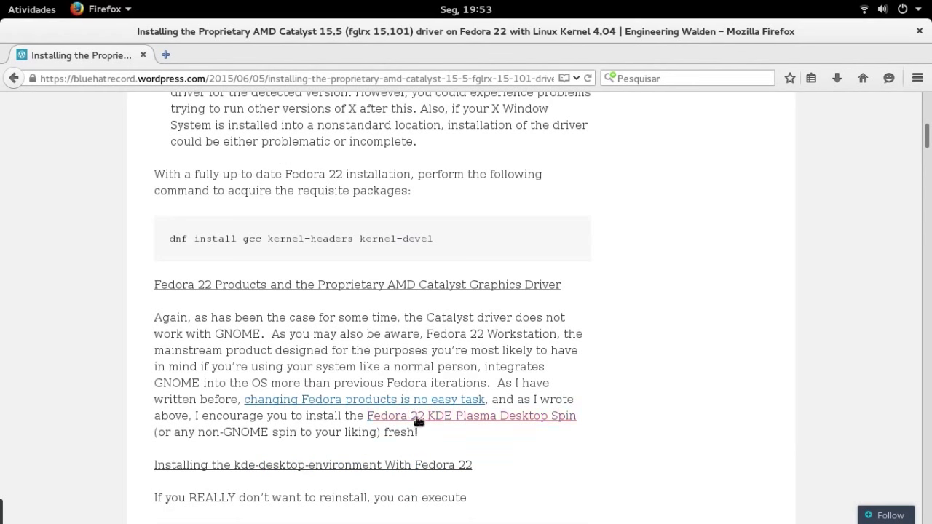
left_click_drag(410, 406, 580, 422)
left_click(597, 413)
scroll(402, 424, "down", 3)
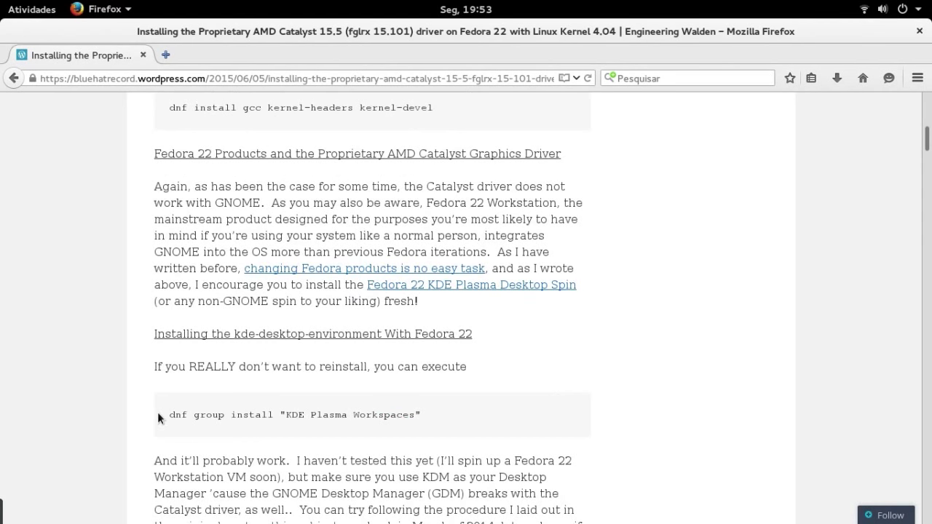
left_click_drag(434, 413, 168, 415)
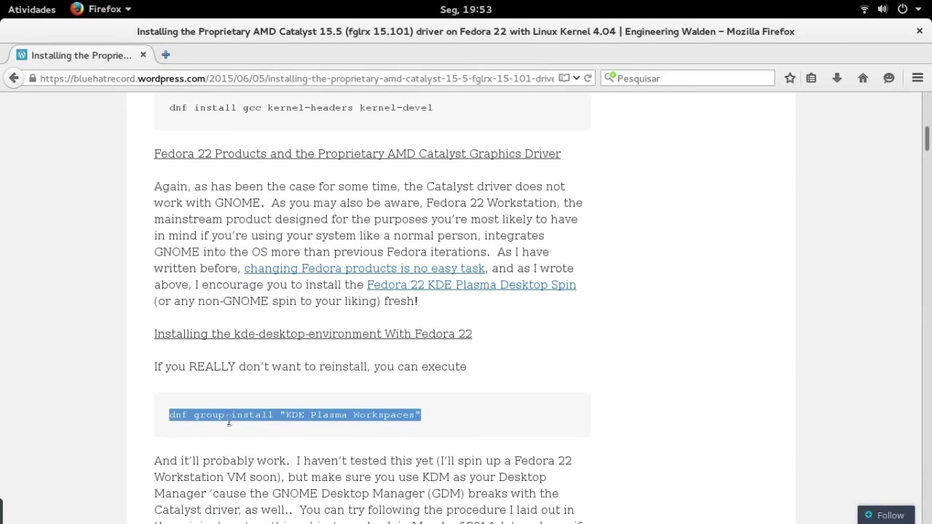
left_click(353, 430)
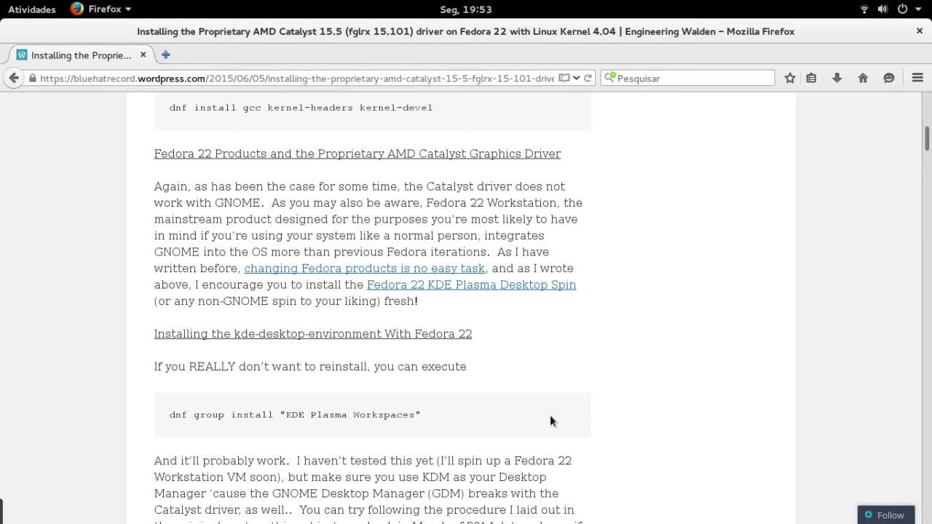
Copy the command dnf group install "KDE Plasma Workspaces" from the article.
triple_click(272, 421)
right_click(184, 414)
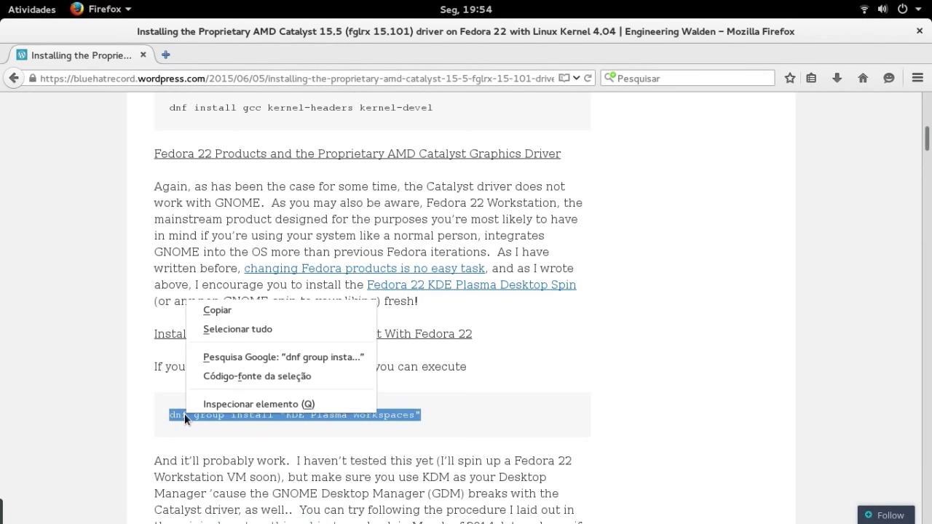
left_click(237, 310)
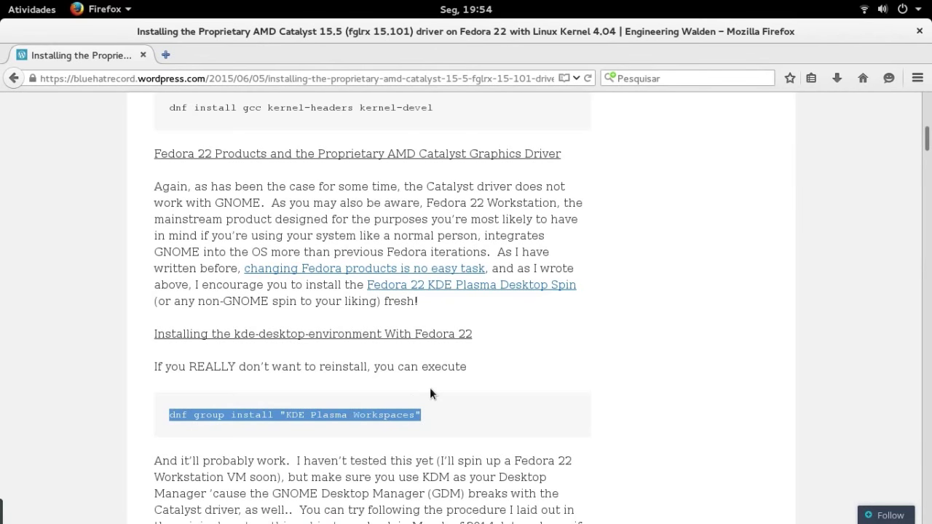
Switch to the terminal, run sudo dnf group install "KDE Plasma Workspaces" and accept the package transaction with s.
key("alt+Tab")
type("sudo")
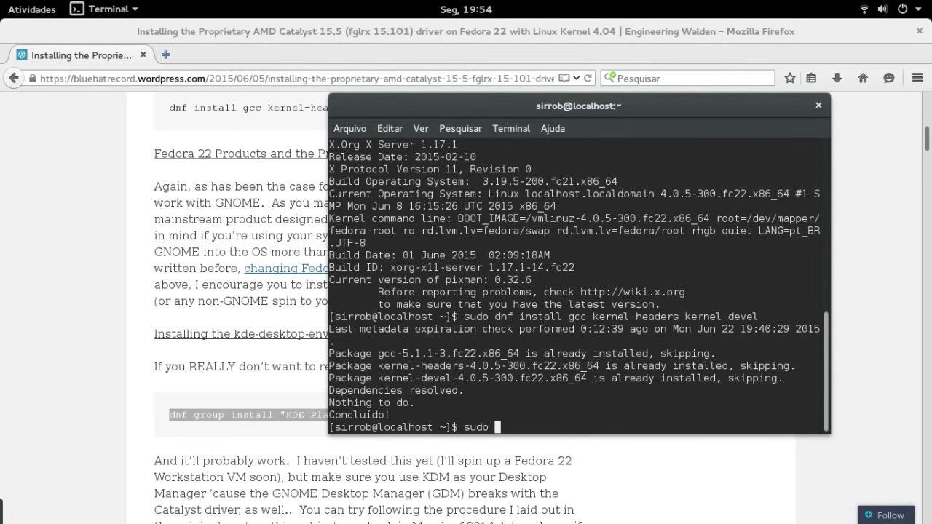
key("ctrl+shift+v")
key("Return")
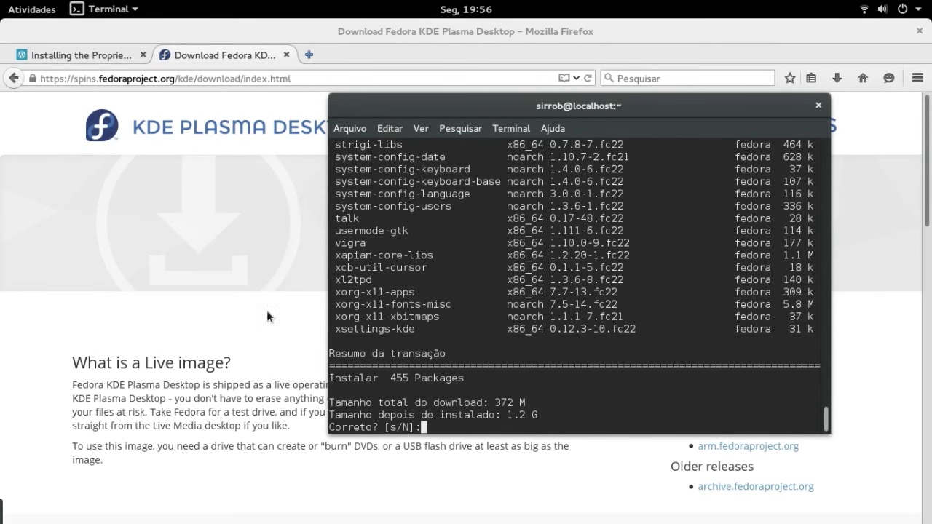
left_click(218, 313)
key("alt+Tab")
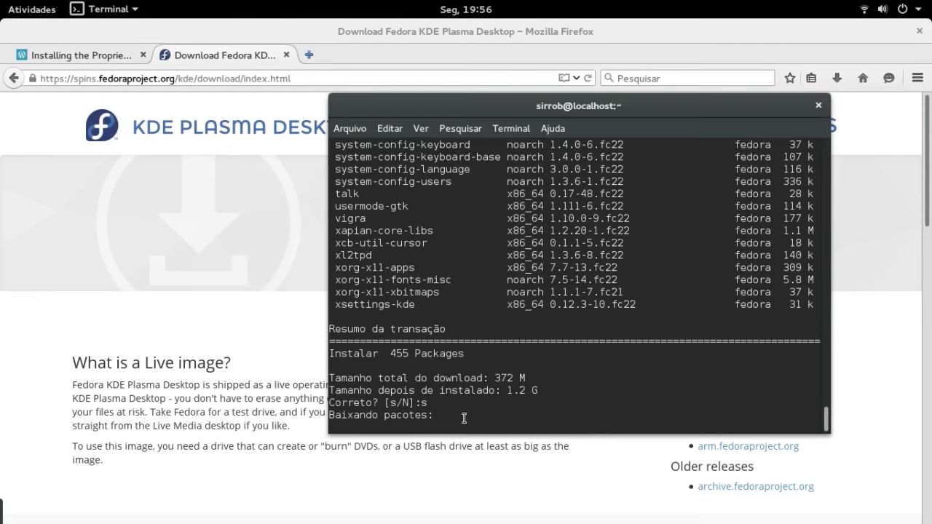
Return to the article in Firefox and examine the KDE install command, the KDM advice and the X.org downgrade notes, checking the terminal's package download.
left_click(95, 56)
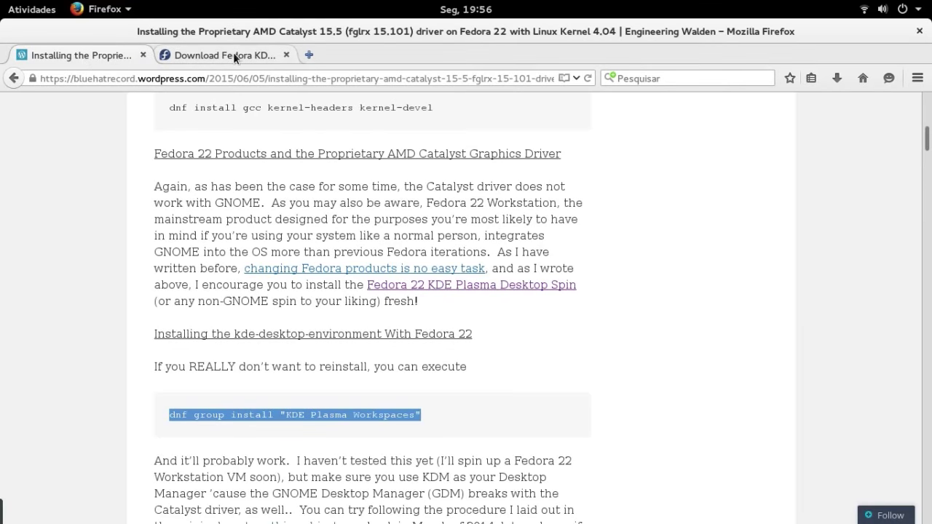
left_click(233, 51)
left_click(82, 56)
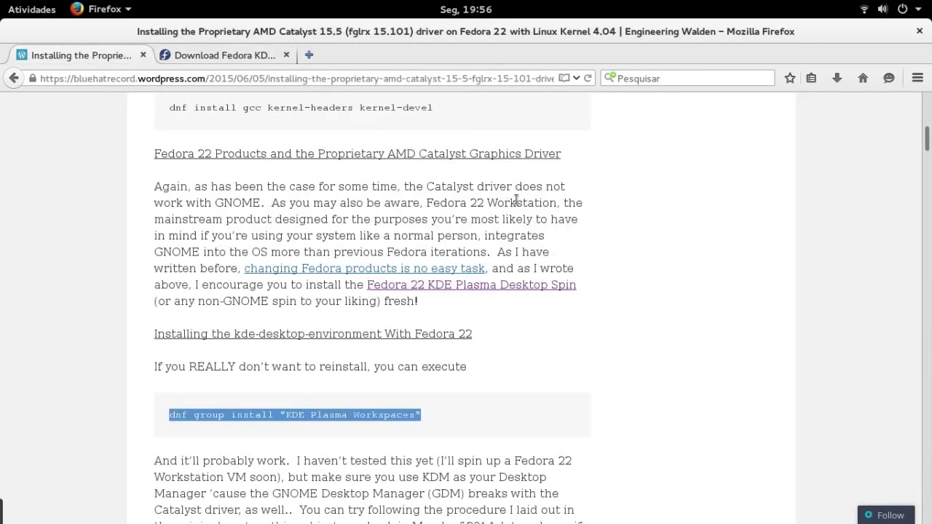
left_click(610, 333)
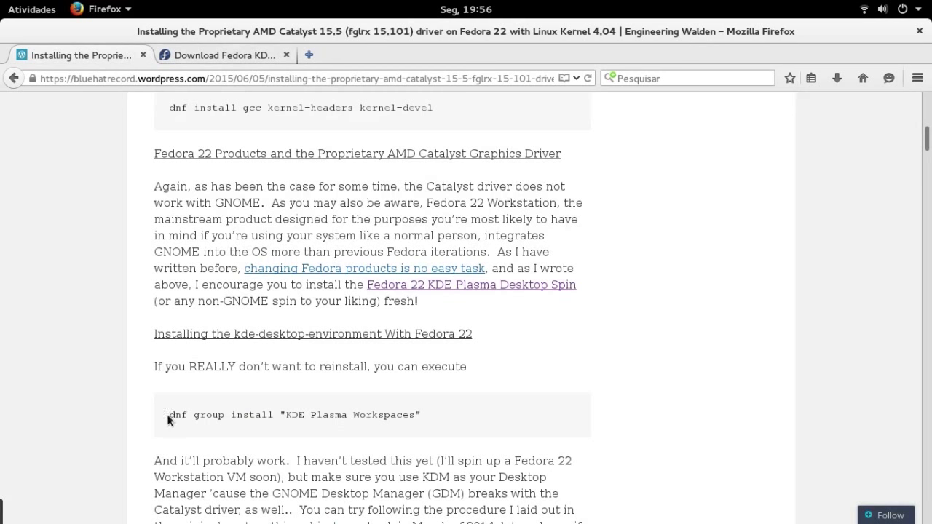
triple_click(426, 409)
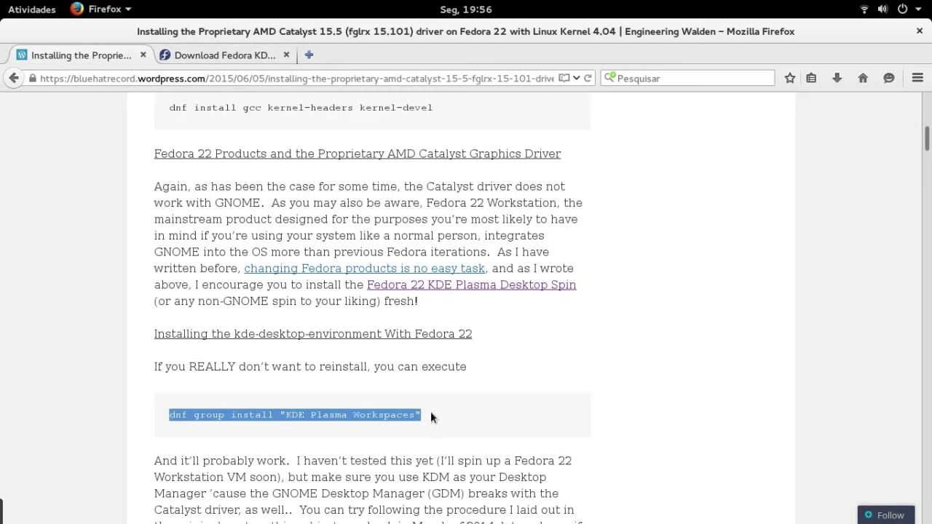
left_click(444, 412)
scroll(640, 394, "down", 2)
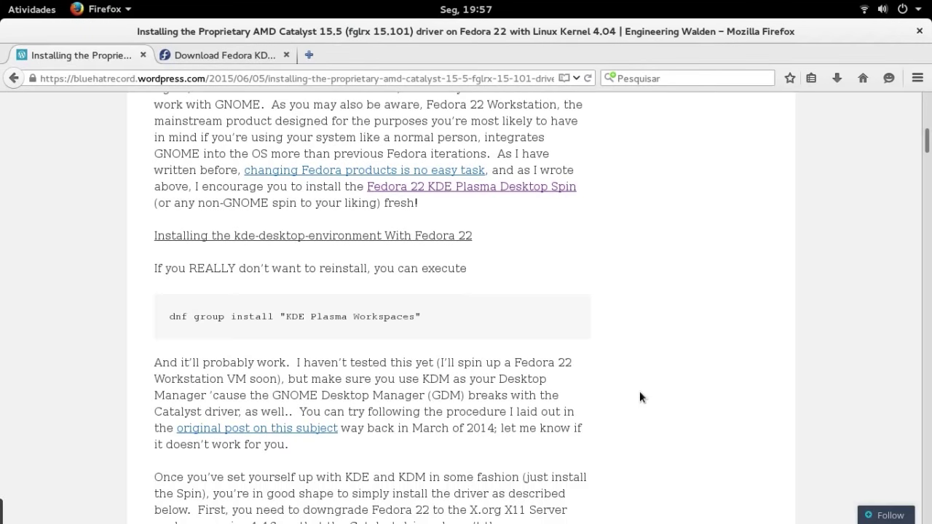
scroll(640, 391, "down", 2)
scroll(640, 397, "down", 1)
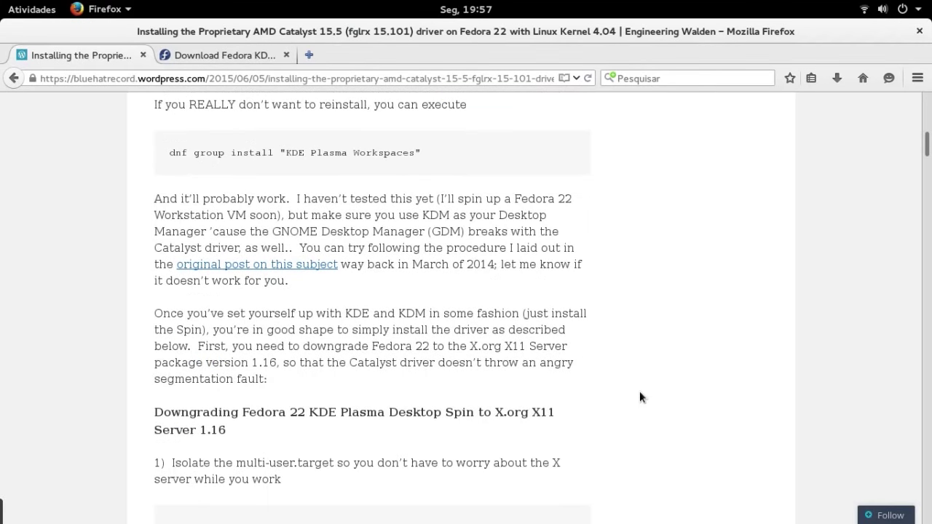
key("alt+Tab")
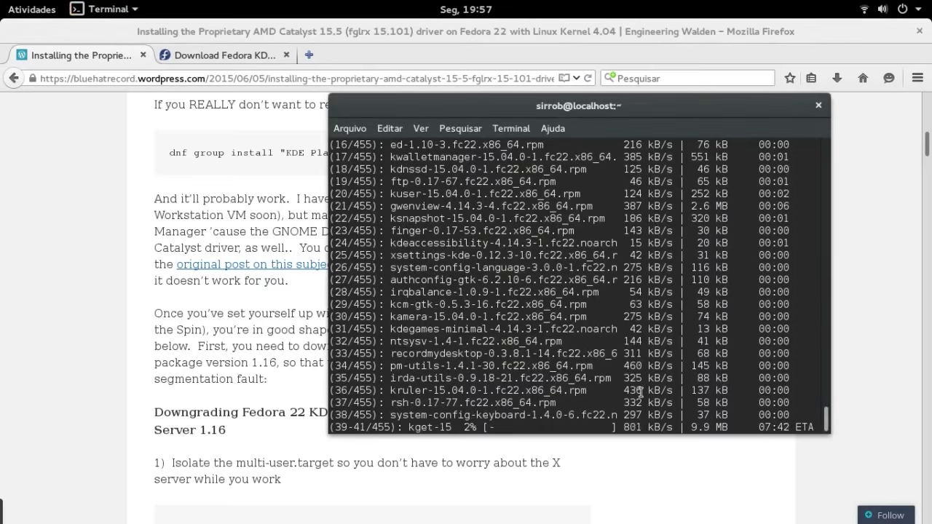
key("alt+Tab")
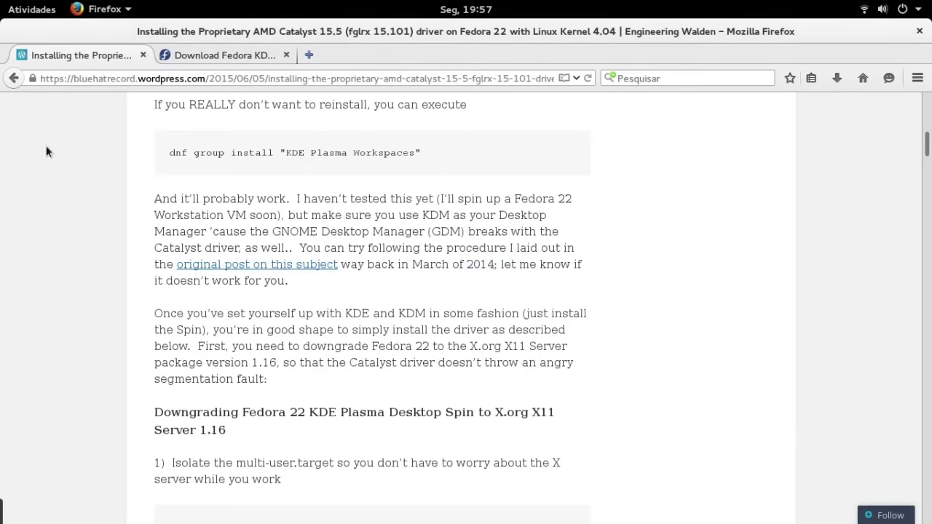
Open a second terminal window and bring the terminal running the KDE package installation back to the front.
left_click(46, 10)
right_click(21, 400)
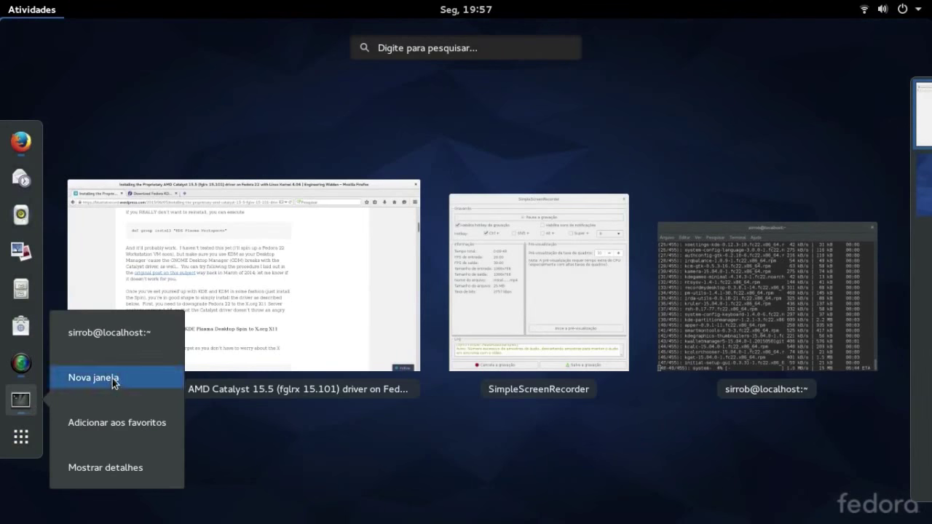
left_click(113, 378)
left_click_drag(279, 59, 474, 138)
key("alt+Tab")
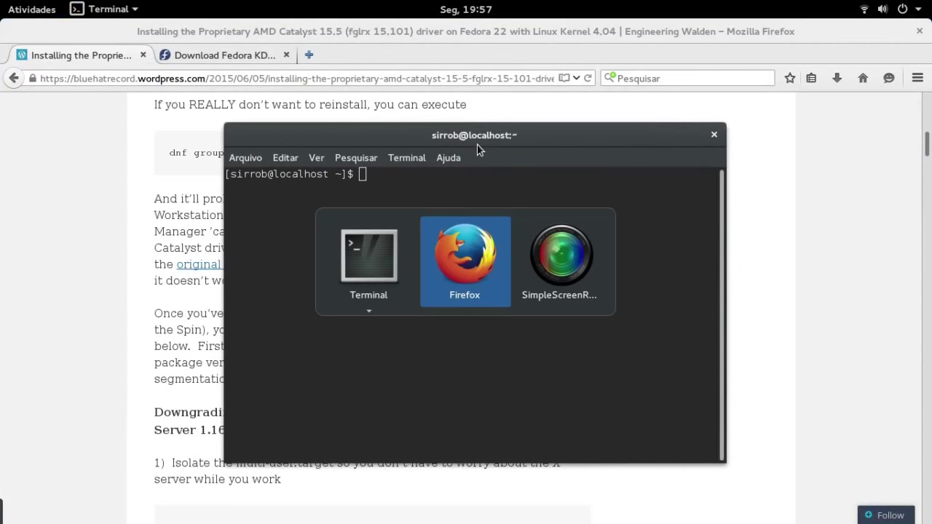
key("alt+Tab")
key("alt+Tab")
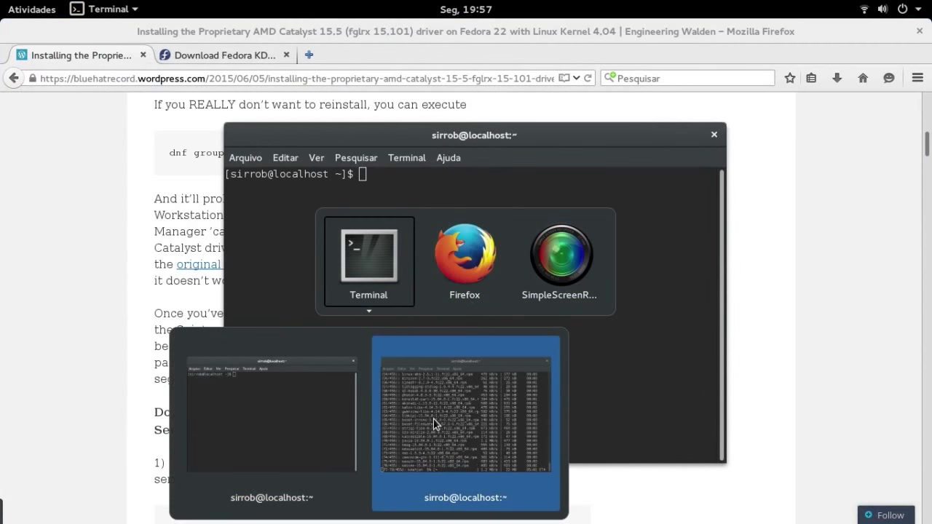
left_click(434, 423)
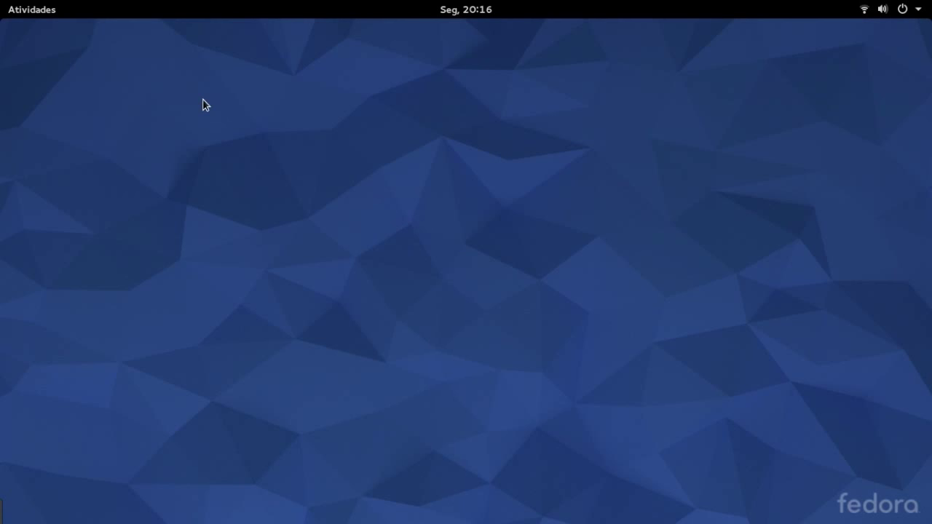
Launch Terminal from the Utilities group in the full application list.
key("super")
left_click(26, 457)
scroll(377, 350, "down", 3)
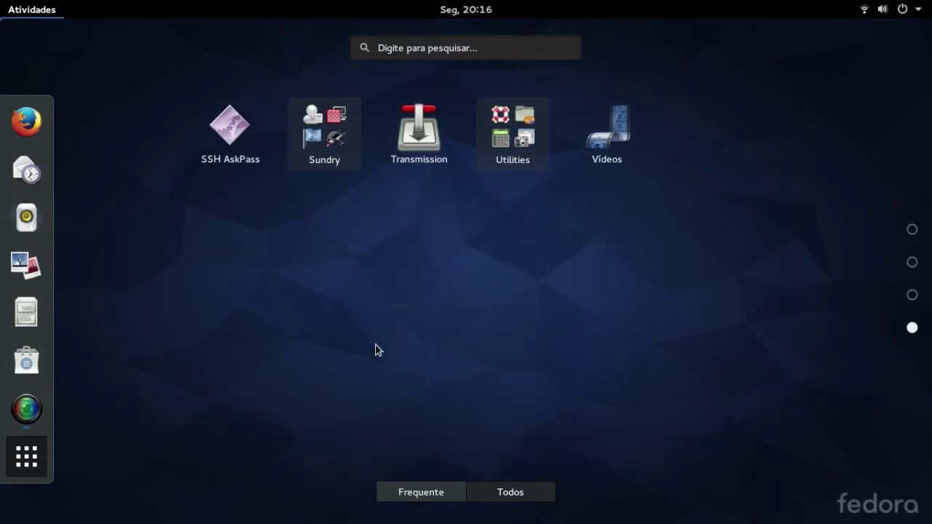
left_click(513, 135)
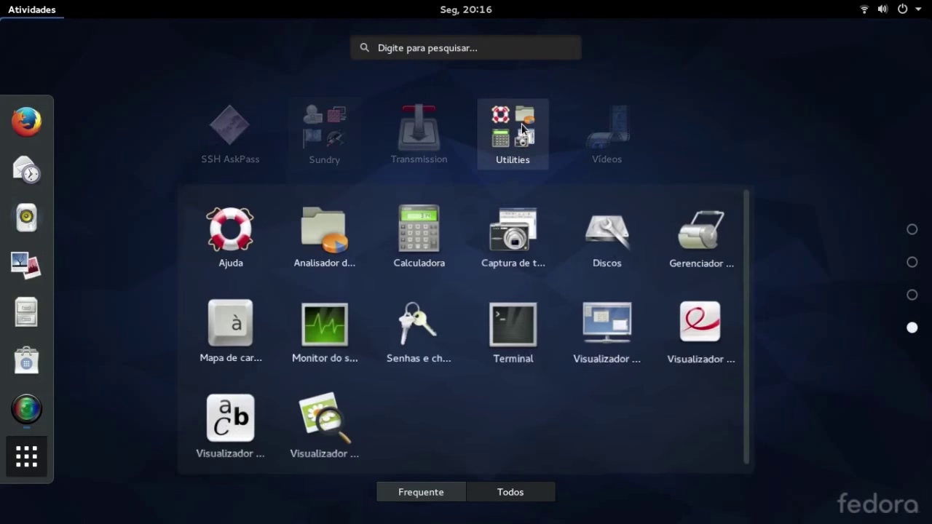
left_click(530, 332)
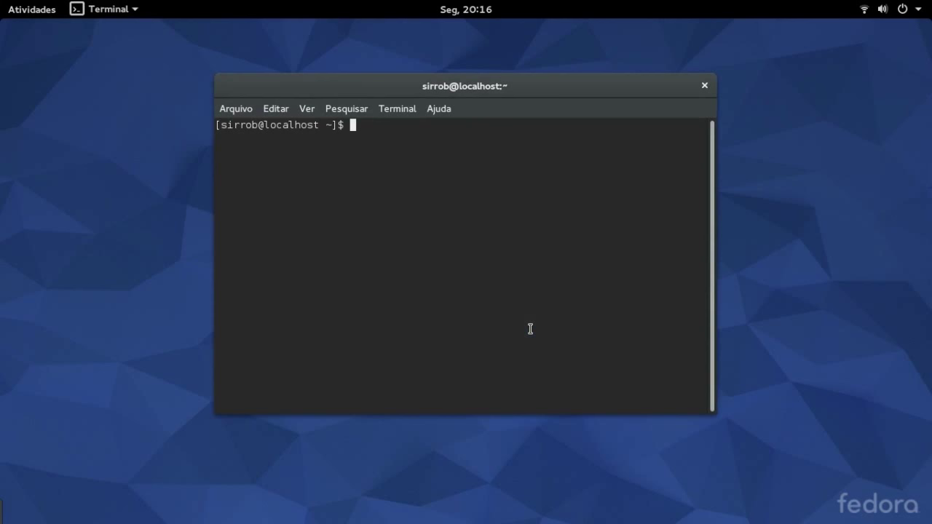
Look through the shell history for the sudo dnf install switchdesk-gui command and highlight its package name.
key("Up")
key("Up")
key("Up")
key("Up")
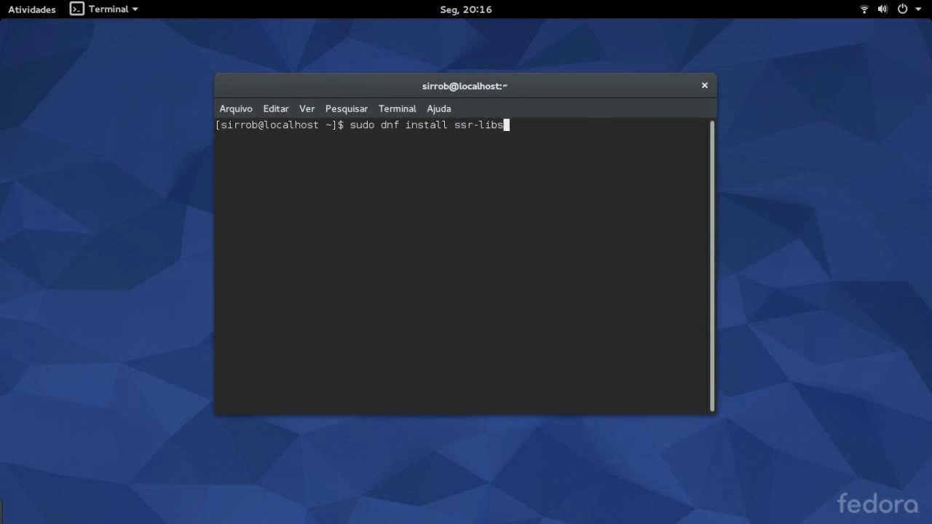
key("Up")
key("Up")
key("Up")
key("Down")
key("Down")
key("Up")
key("Up")
key("Up")
key("Up")
key("Up")
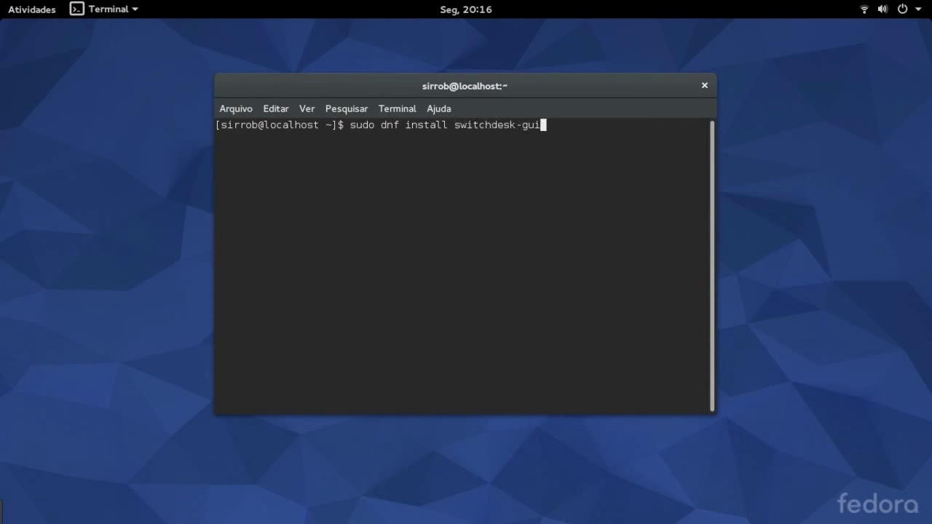
key("Up")
key("Down")
left_click_drag(453, 126, 544, 126)
Recall the sudo dnf install system-switch-displaymanager-gnome command from the shell history and highlight its package name.
key("Up")
key("Up")
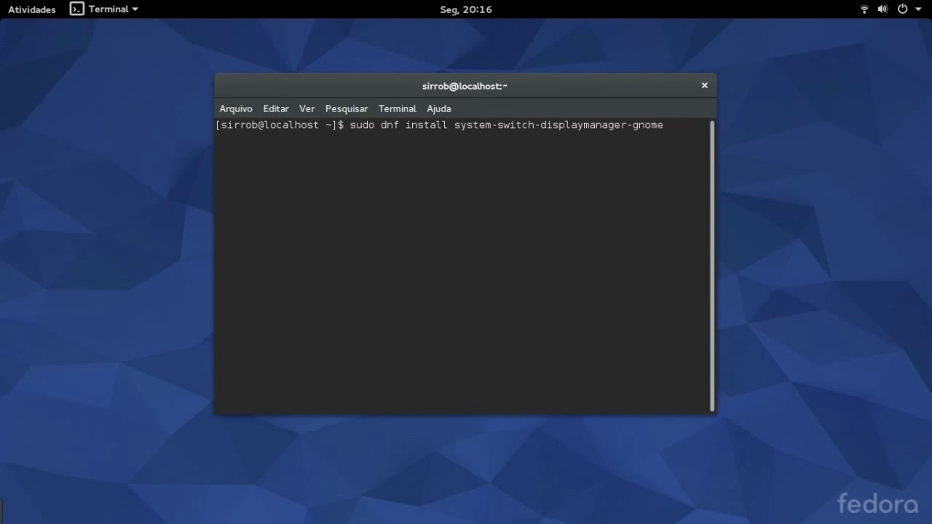
left_click_drag(454, 125, 677, 127)
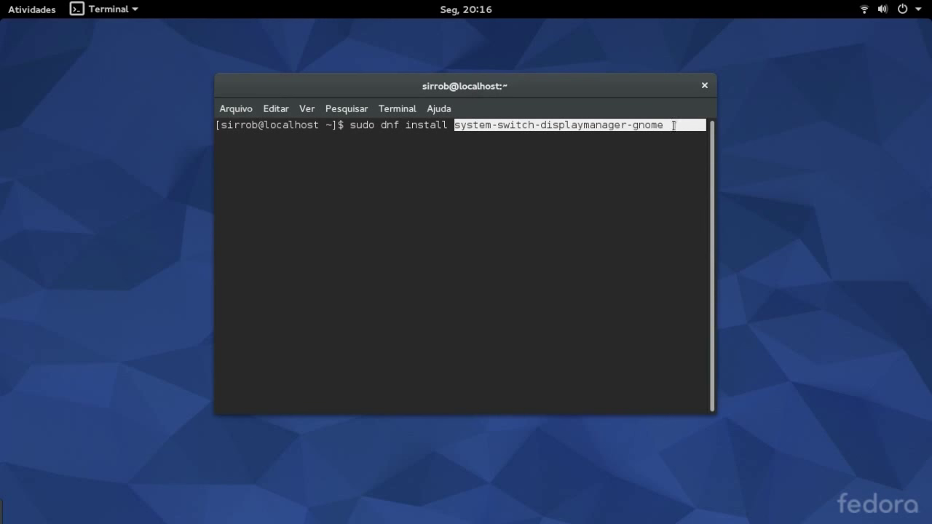
left_click(674, 125)
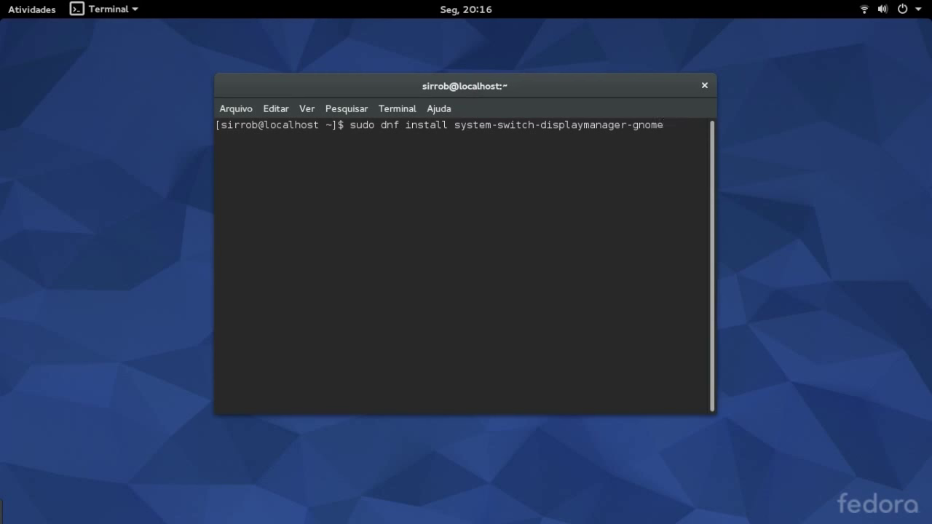
Clear the recalled command and run switchdesk to open the desktop environment switcher.
key("Up")
key("Up")
key("Return")
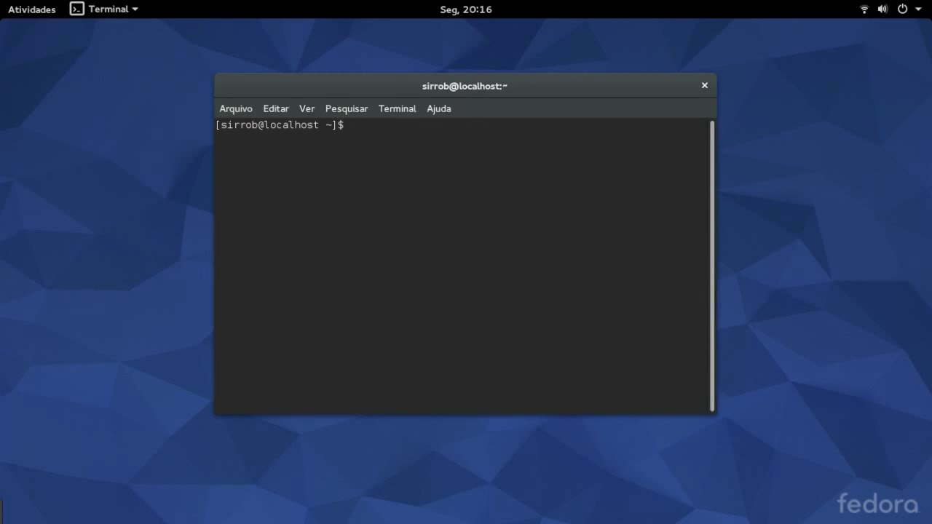
type("switchdesk")
key("Return")
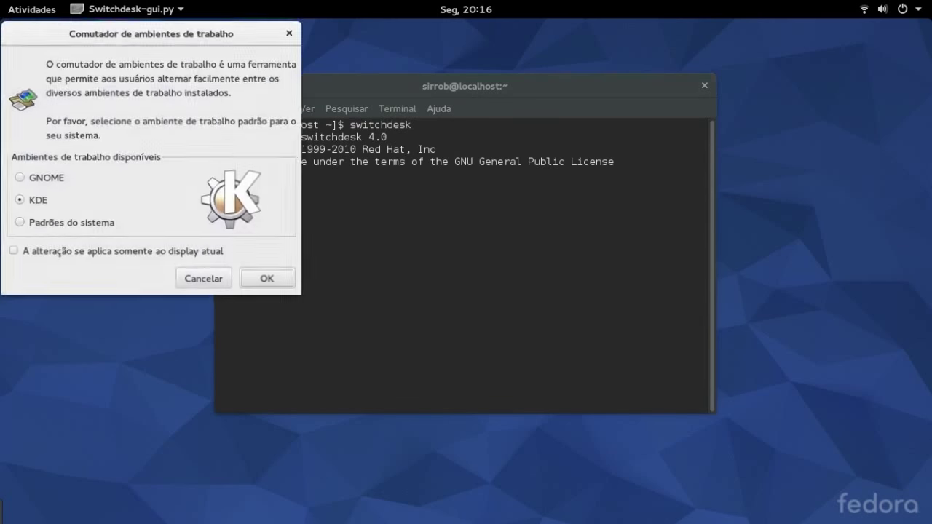
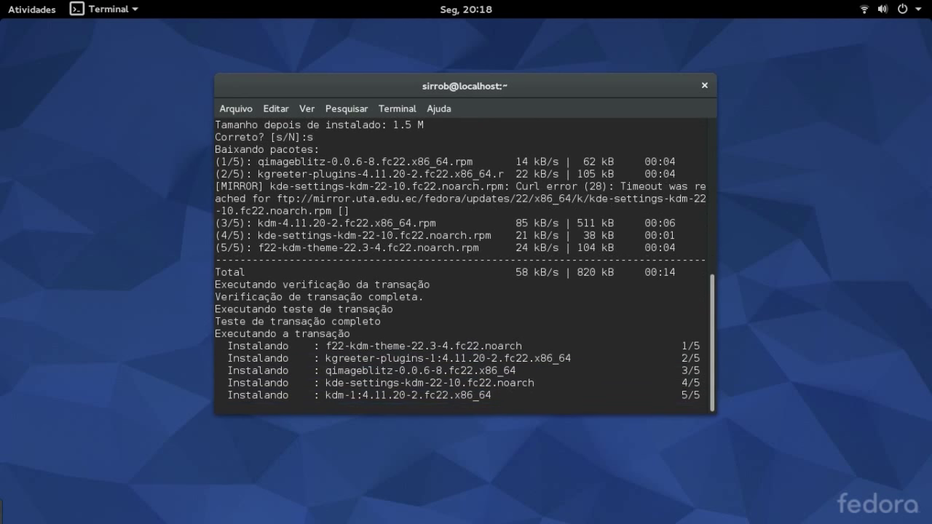
Run system-switch-displaymanager in the terminal and authenticate with the account password.
type("system-switch-displaymanager")
key("Return")
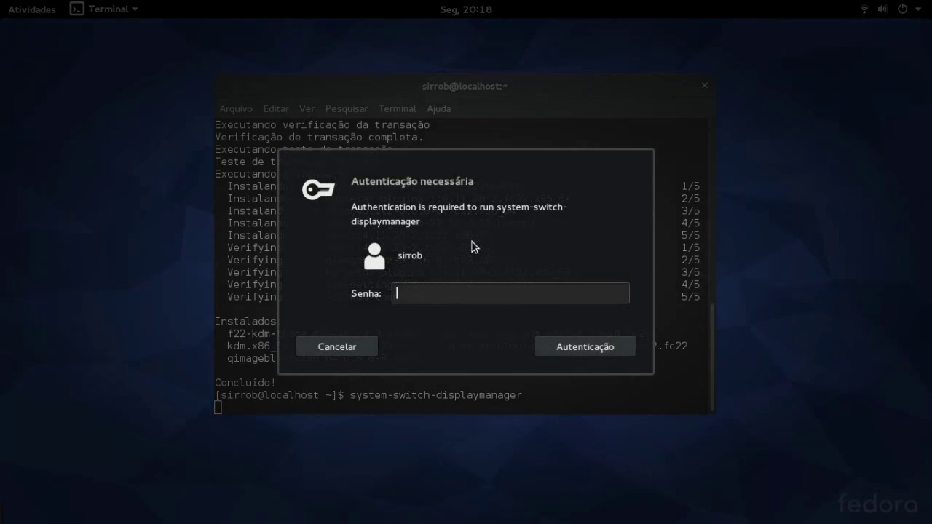
type("***")
key("Return")
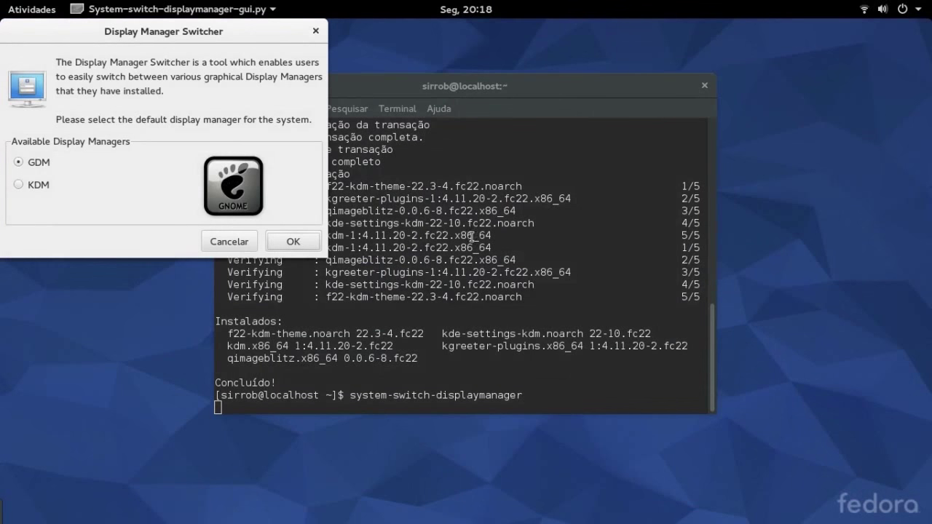
Set KDM as the system's default display manager and close the resulting notice.
left_click(20, 185)
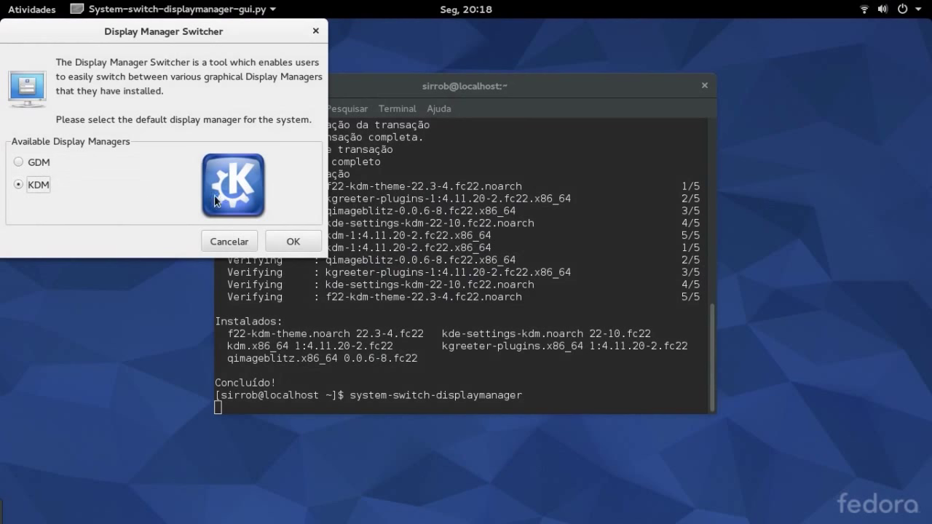
left_click(297, 241)
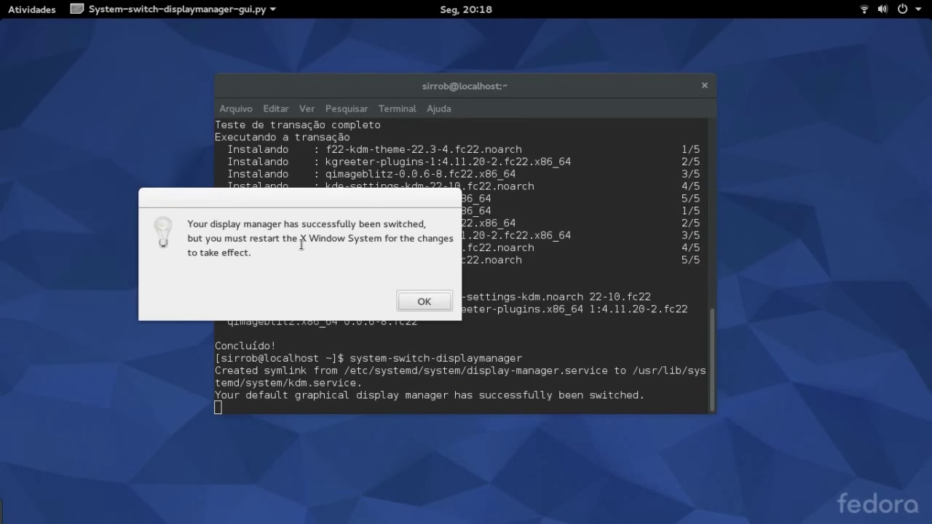
left_click(423, 301)
Check the running kernel release with uname -r and highlight the version in the output.
type("uname")
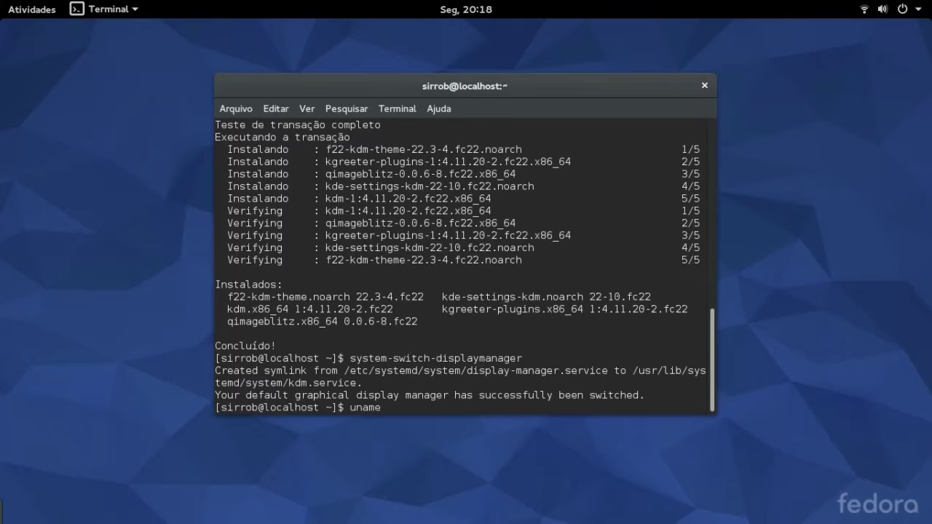
type(" -r")
key("Return")
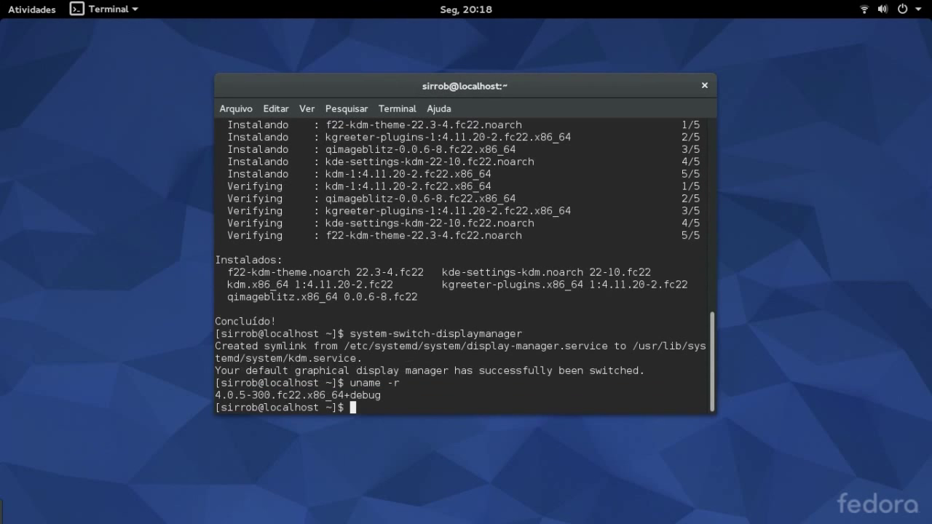
left_click_drag(347, 395, 217, 395)
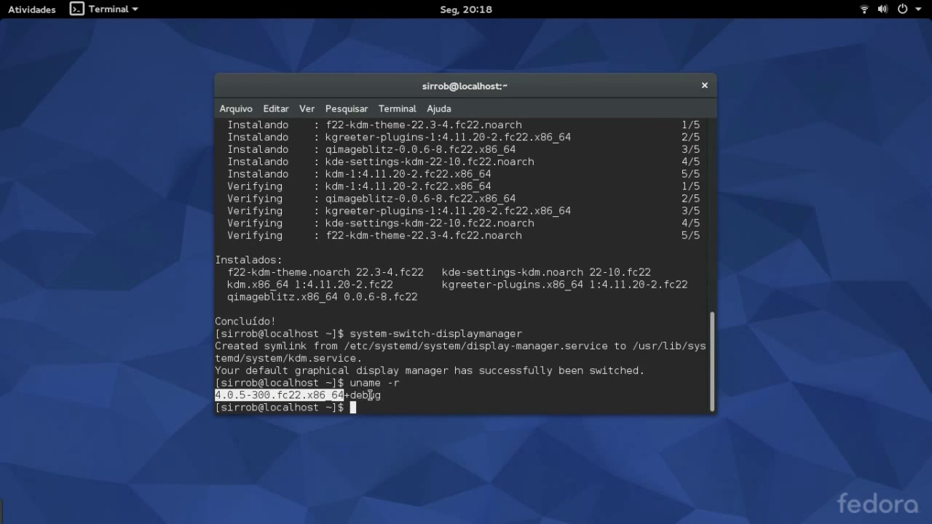
left_click(346, 395)
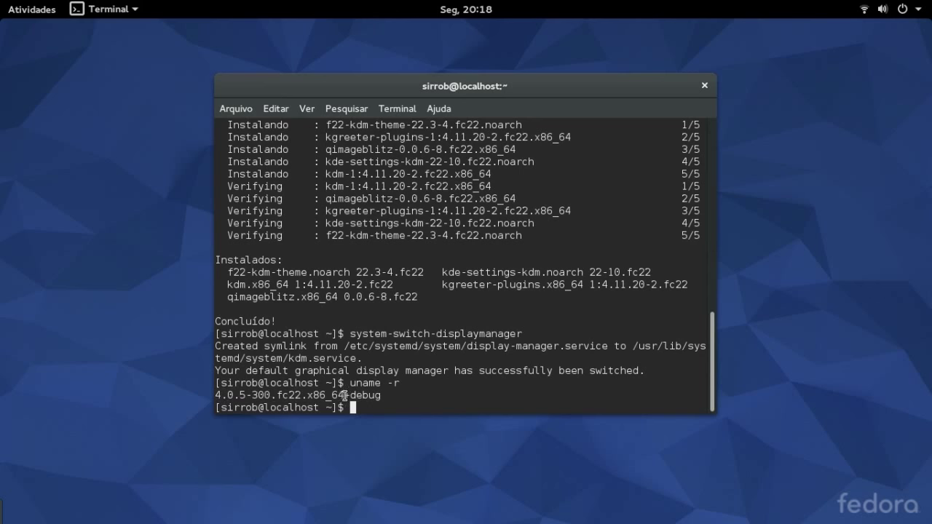
mouse_move(346, 395)
left_mouse_down()
mouse_move(381, 395)
mouse_move(347, 395)
left_mouse_up()
left_click(383, 395)
Open the Files application and browse from the computer's root to the /usr/lib/modules folder to inspect the installed kernel folders.
left_click(38, 10)
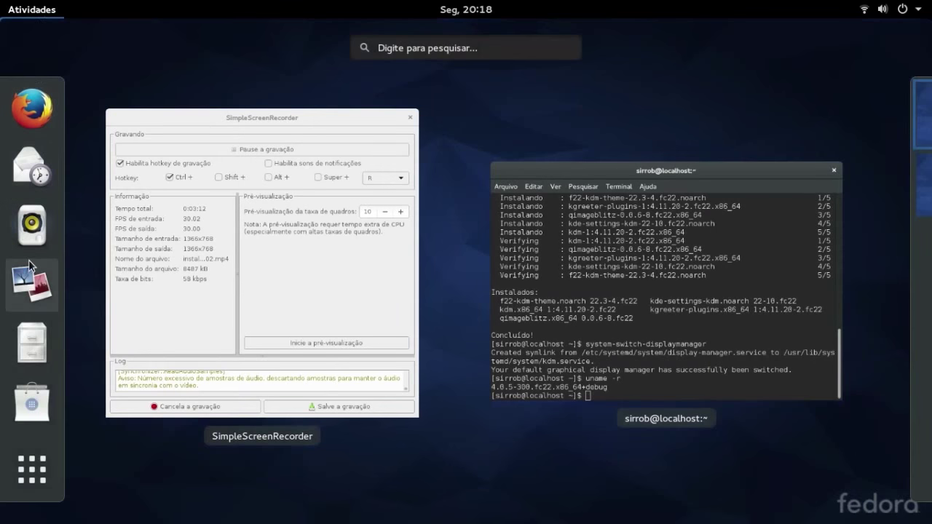
left_click(31, 341)
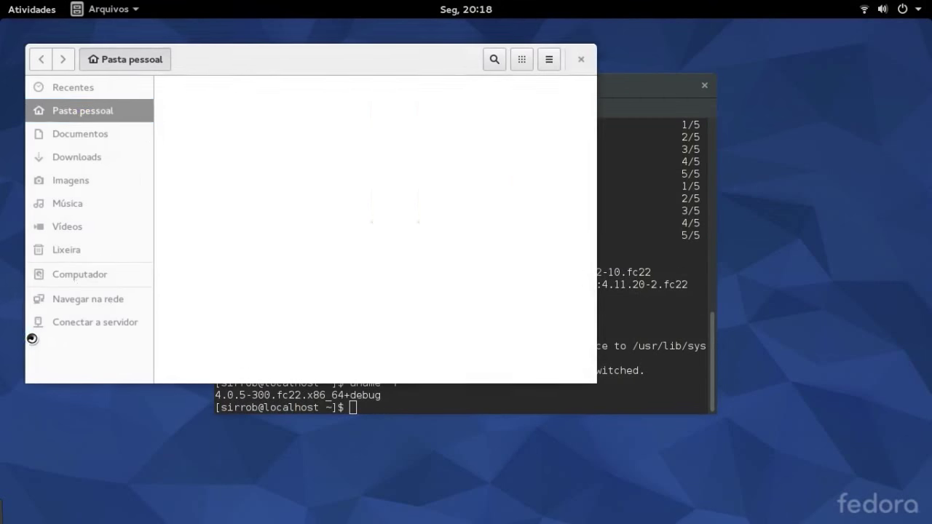
left_click(99, 276)
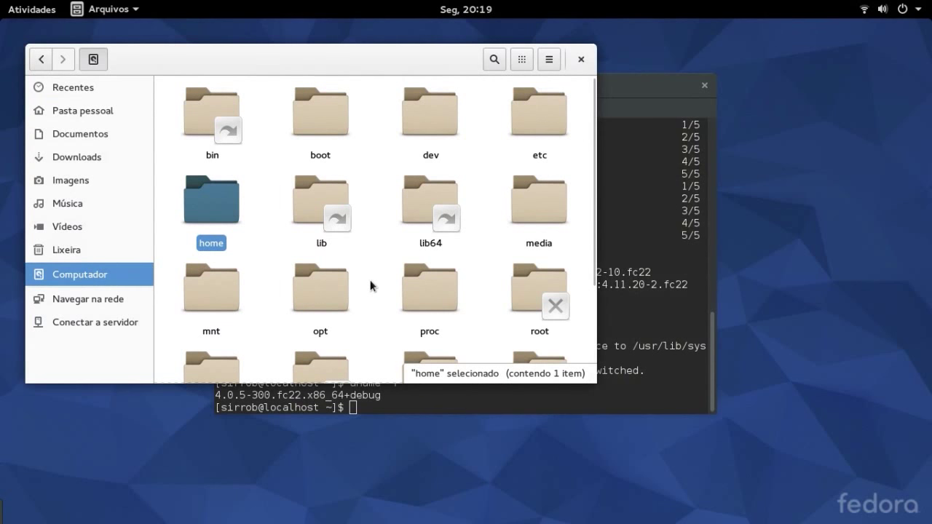
scroll(370, 280, "down", 3)
double_click(313, 326)
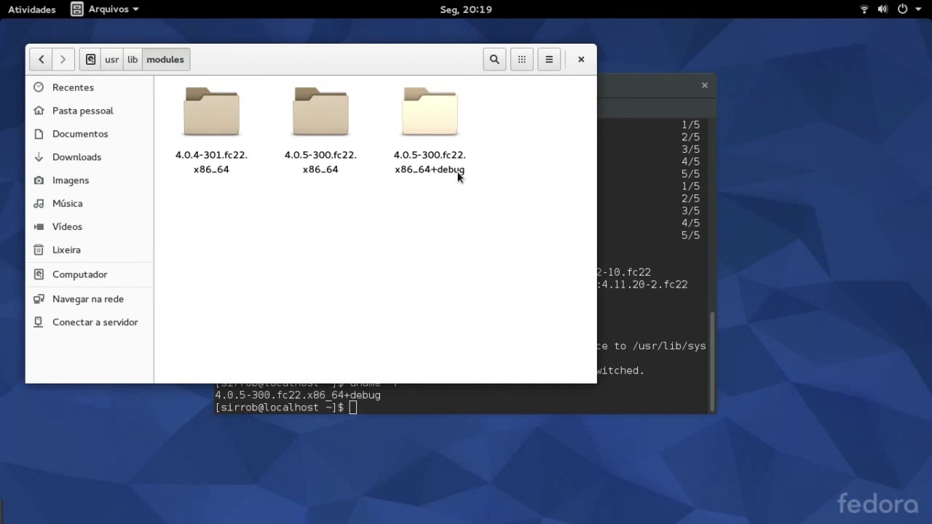
Inspect the 4.0.5-300.fc22.x86_64+debug folder's contents and browse the 4.0.5-300.fc22.x86_64 folder down to build/include/linux.
double_click(436, 131)
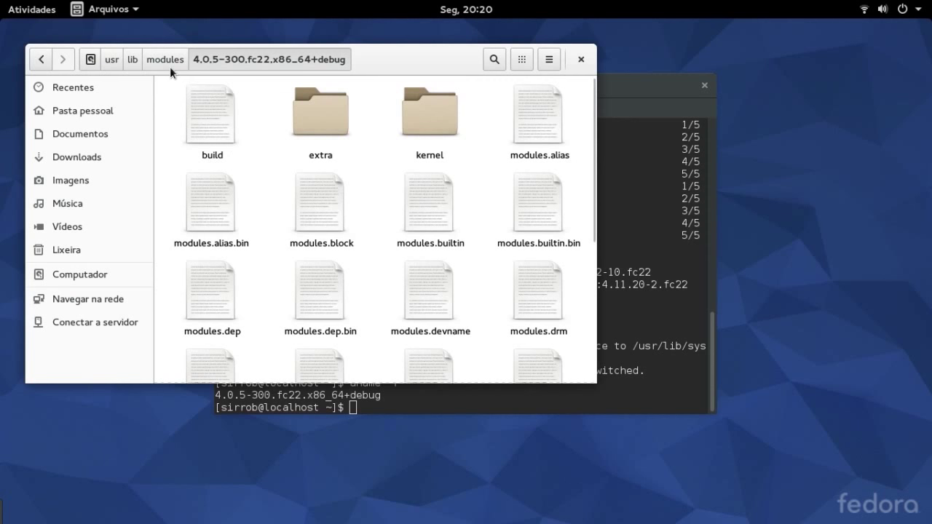
left_click(39, 58)
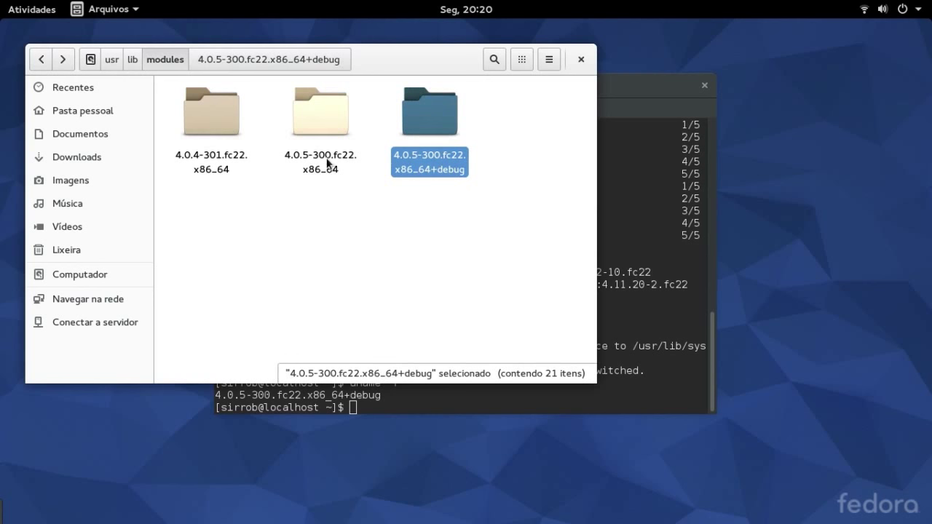
double_click(329, 135)
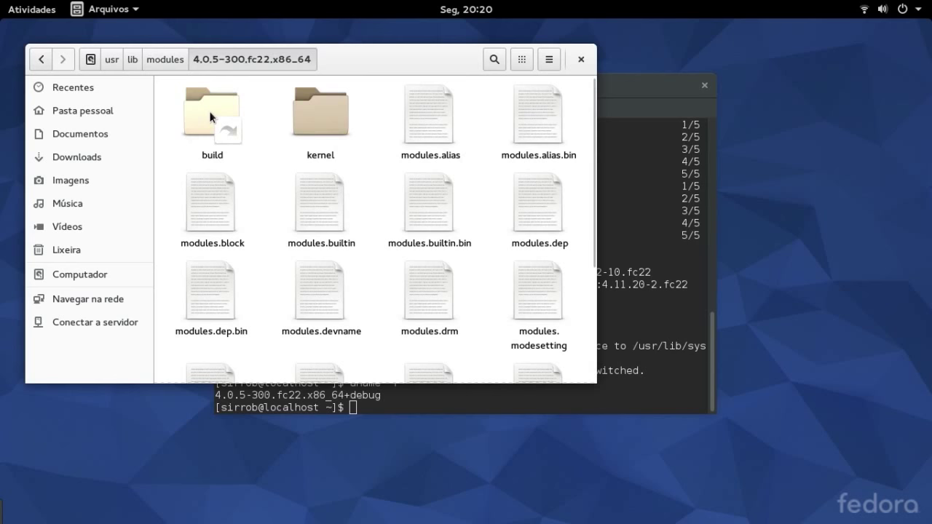
double_click(209, 111)
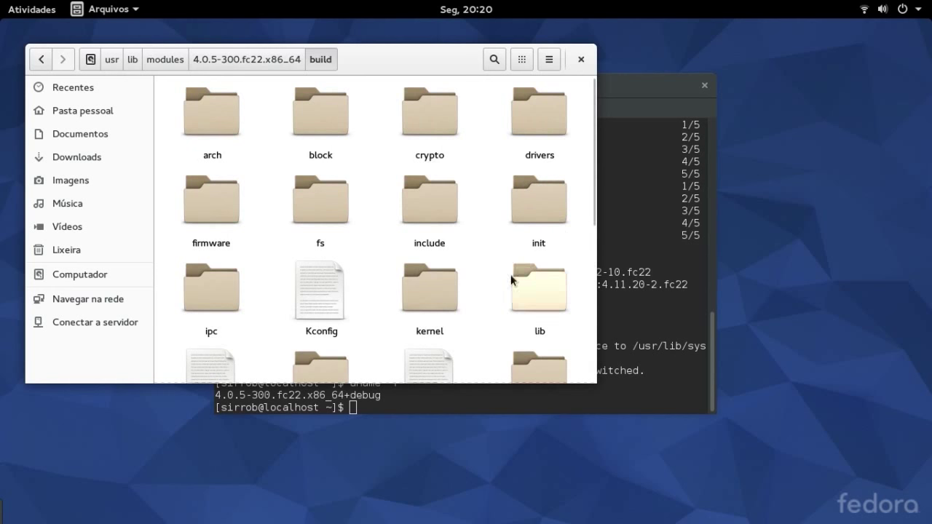
double_click(450, 213)
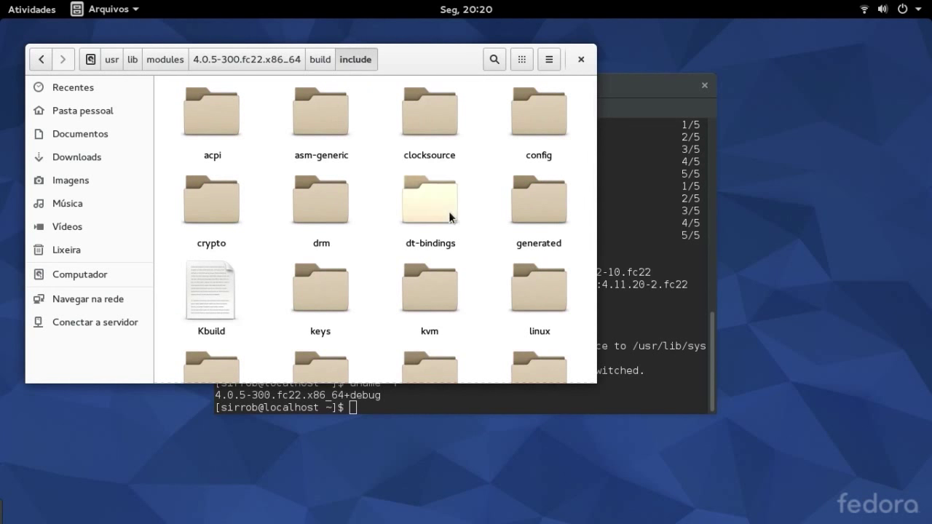
double_click(542, 290)
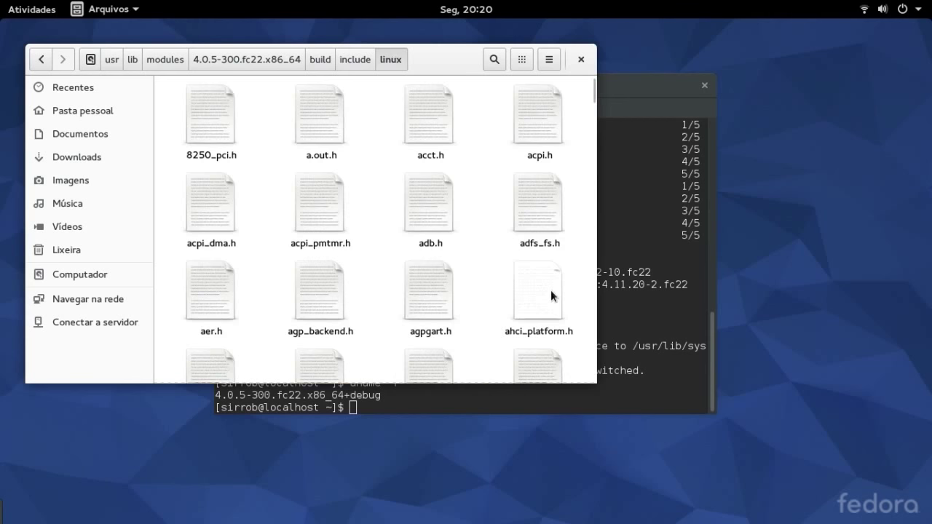
left_click_drag(594, 98, 587, 355)
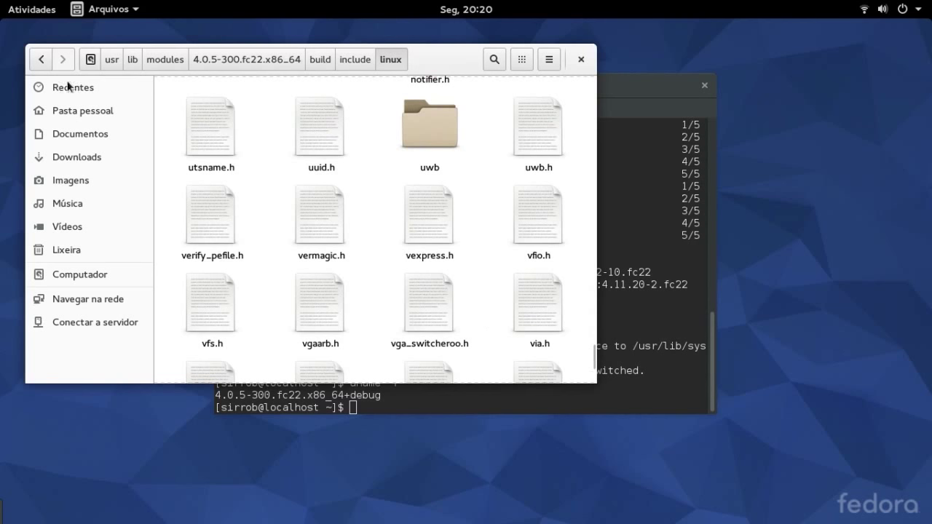
Return to the modules folder and open 4.0.4-301.fc22.x86_64 to inspect its contents.
left_click(42, 58)
left_click(43, 58)
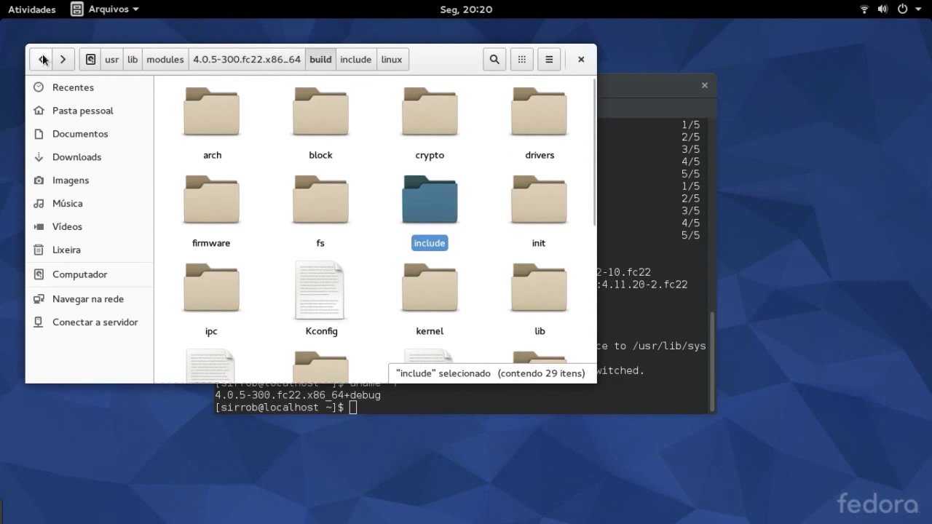
left_click(44, 59)
left_click(43, 59)
double_click(192, 149)
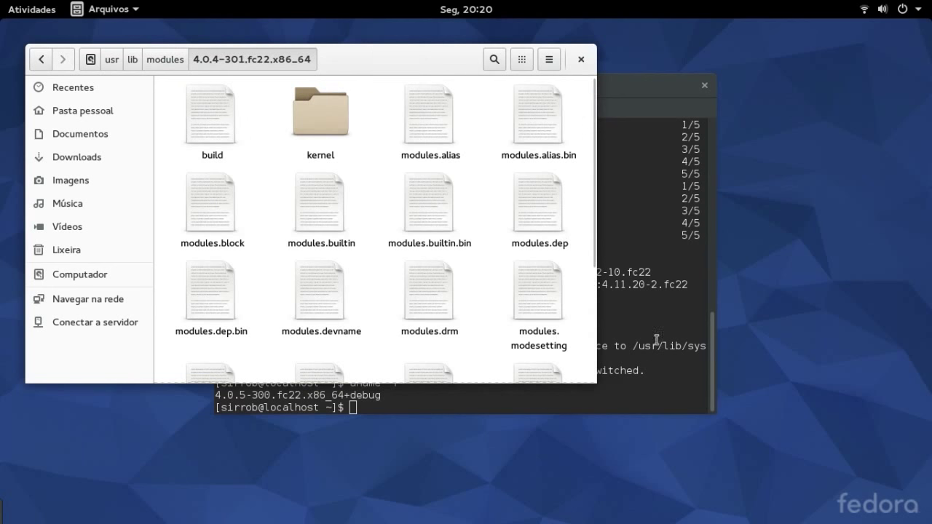
Switch to the terminal and enter sudo dnf downgrade at the prompt.
left_click(657, 378)
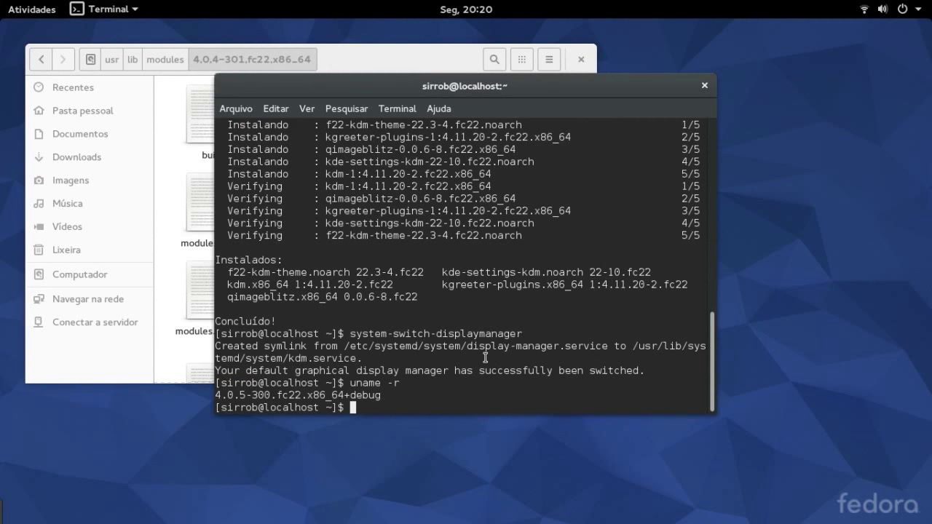
type("sudo dnf ")
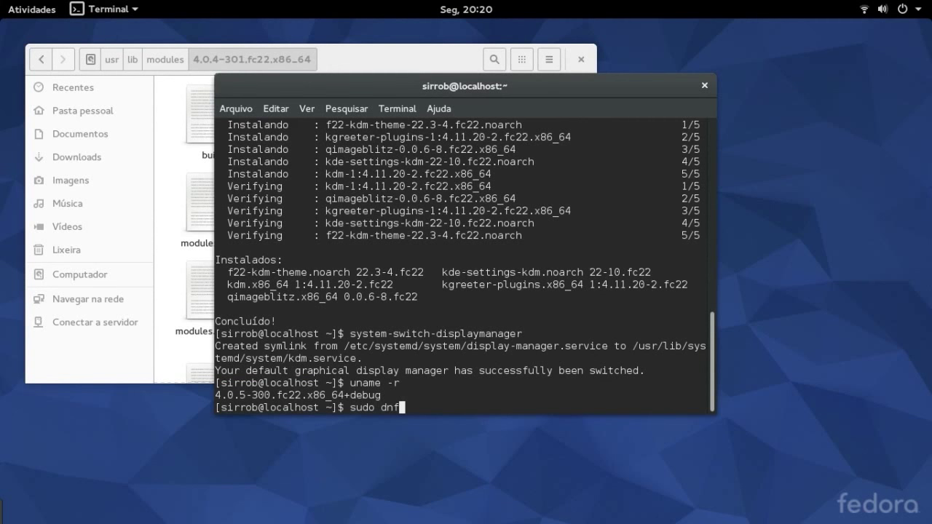
type("downgrade")
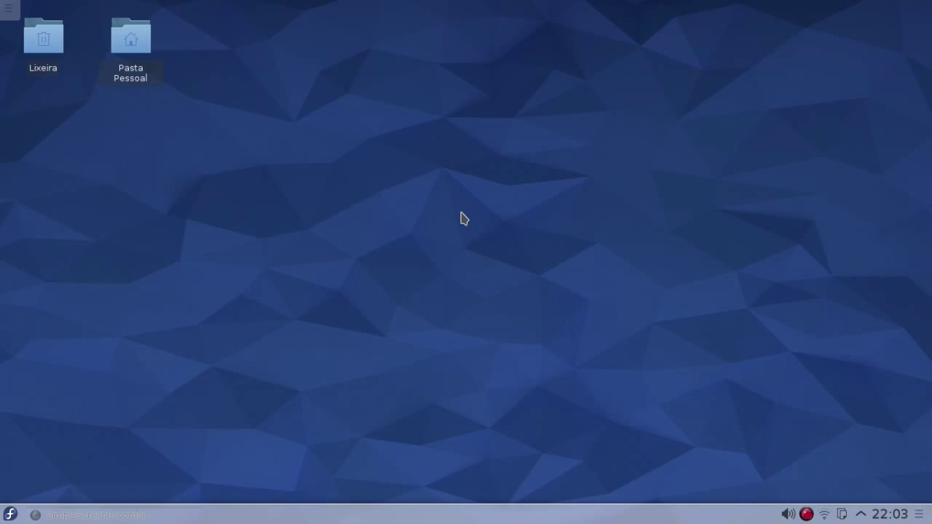
Open a terminal on the KDE desktop and move its window to the middle of the screen.
key("ctrl+alt+t")
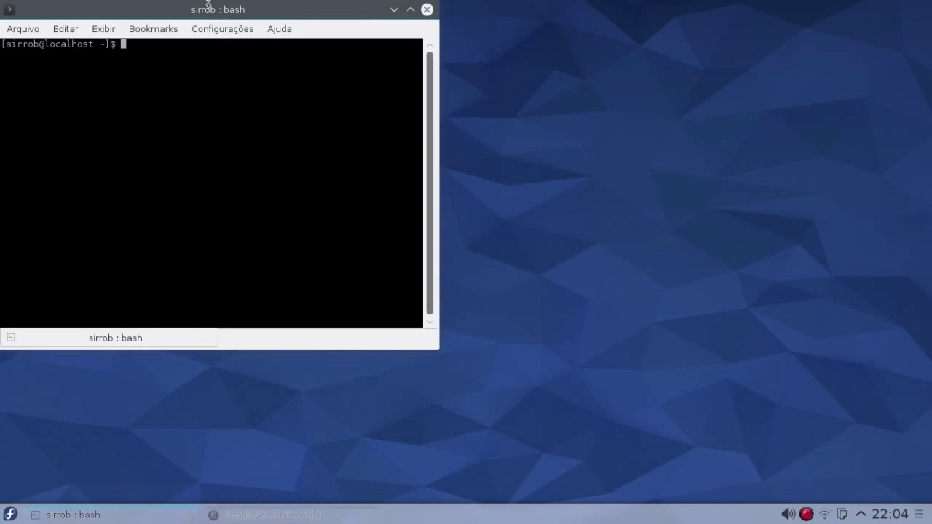
left_click_drag(218, 17, 454, 73)
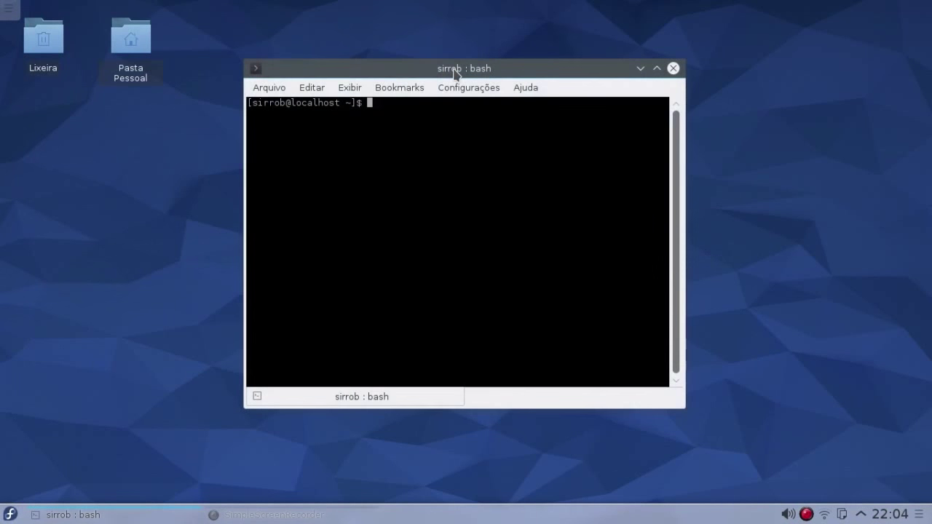
left_click(175, 302)
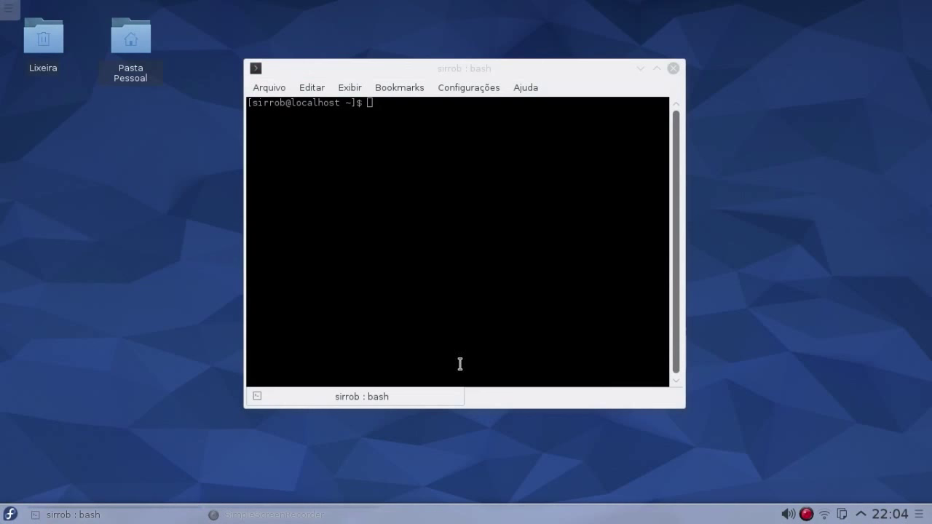
left_click(377, 103)
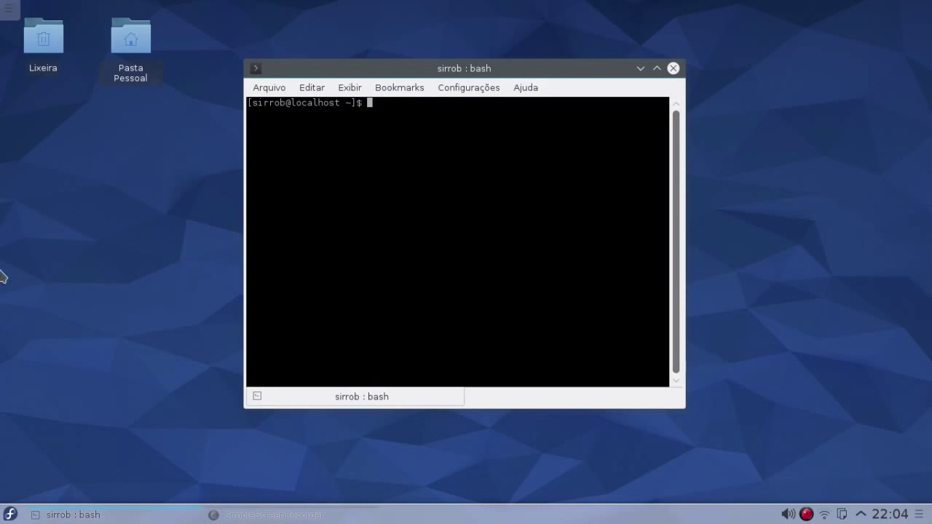
Check the running kernel release in the terminal with uname -r.
left_click(10, 515)
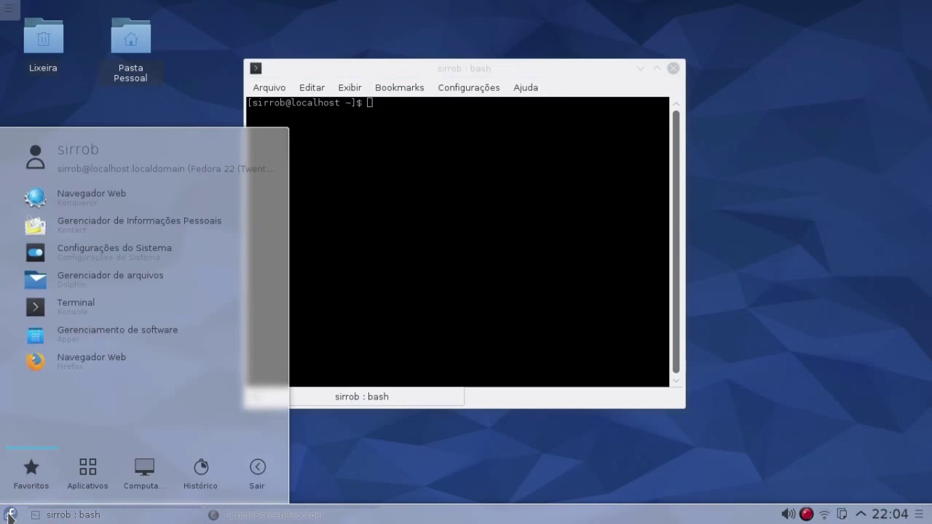
left_click(9, 515)
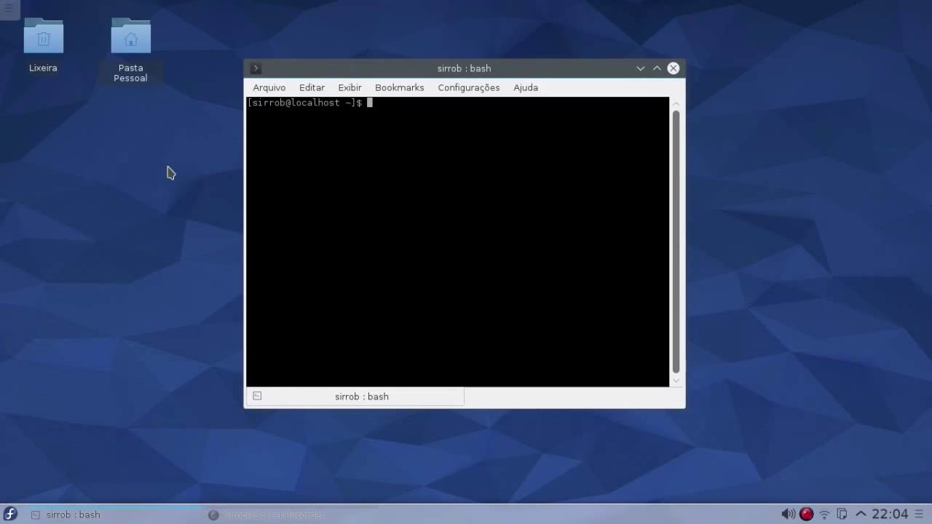
type("uname -r")
key("Return")
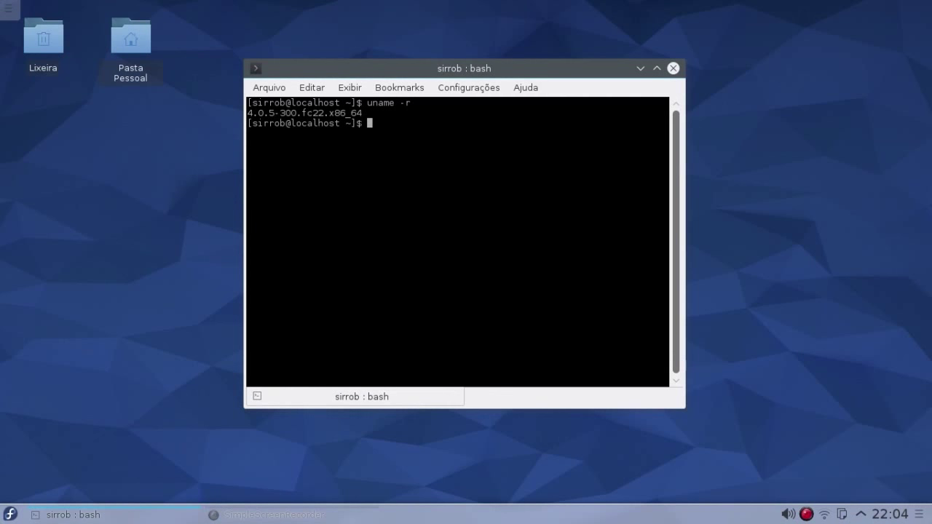
Open Firefox, go to amd.com and change the address to load AMD's Brazilian Portuguese site.
left_click(10, 513)
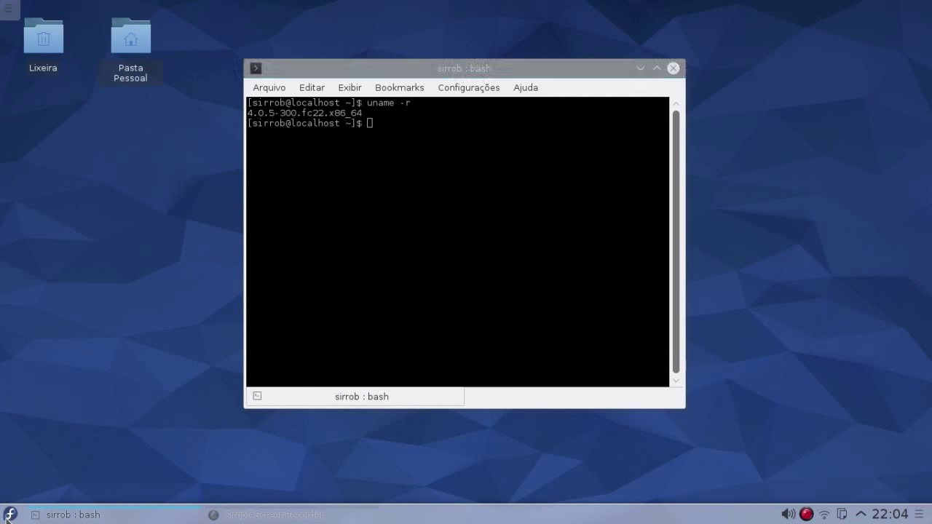
left_click(95, 362)
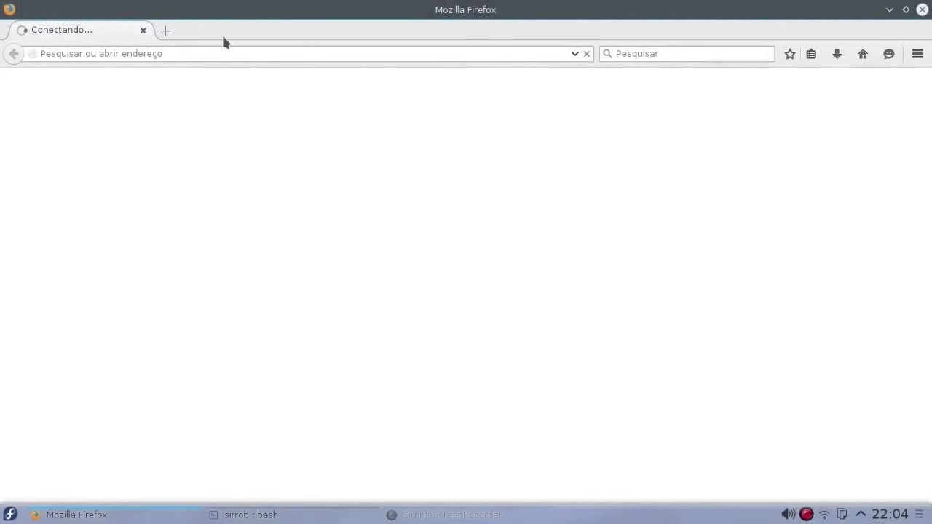
left_click(206, 53)
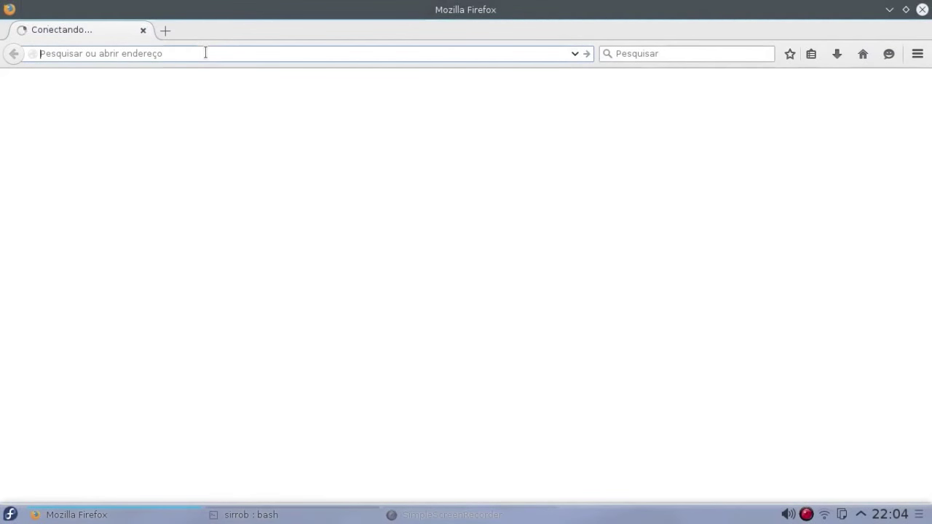
type("amd.com")
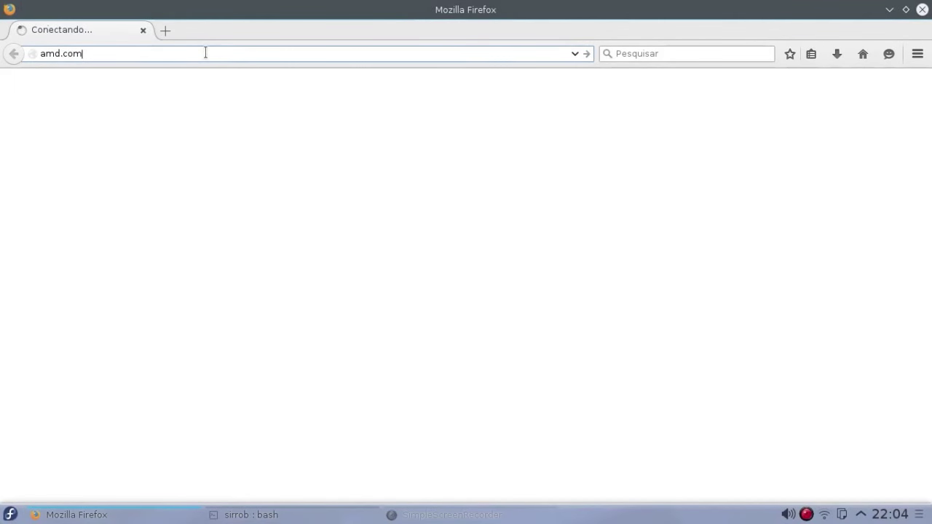
key("Return")
double_click(114, 54)
key("BackSpace")
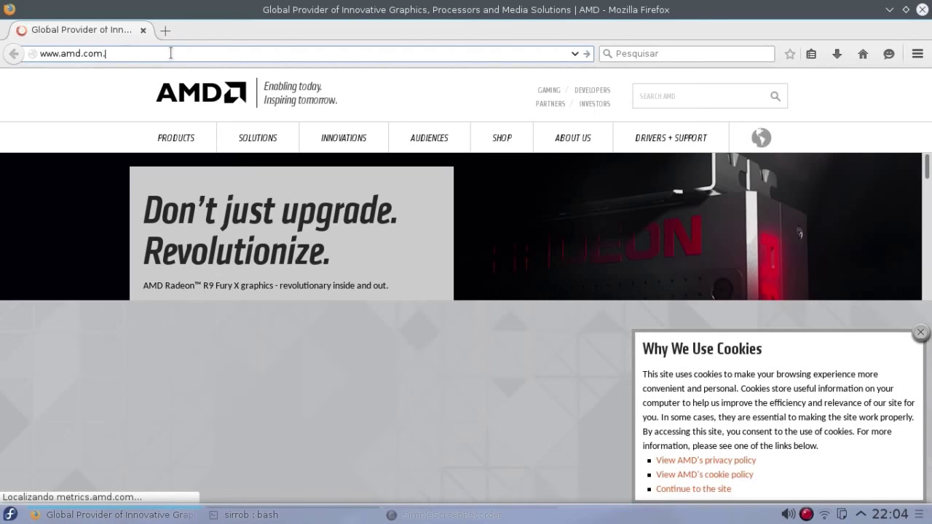
key("Return")
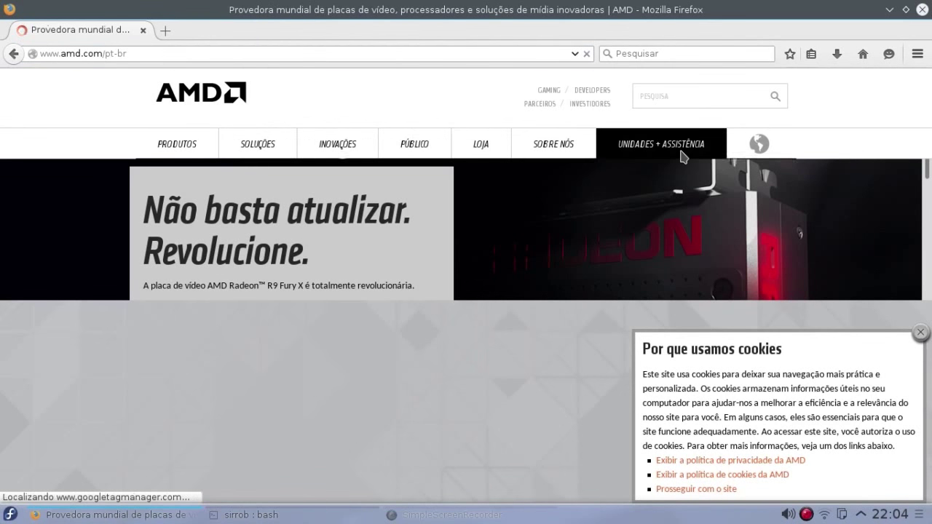
Open the Linux (32 e 64 bits) driver page from the latest AMD APU drivers.
mouse_move(683, 157)
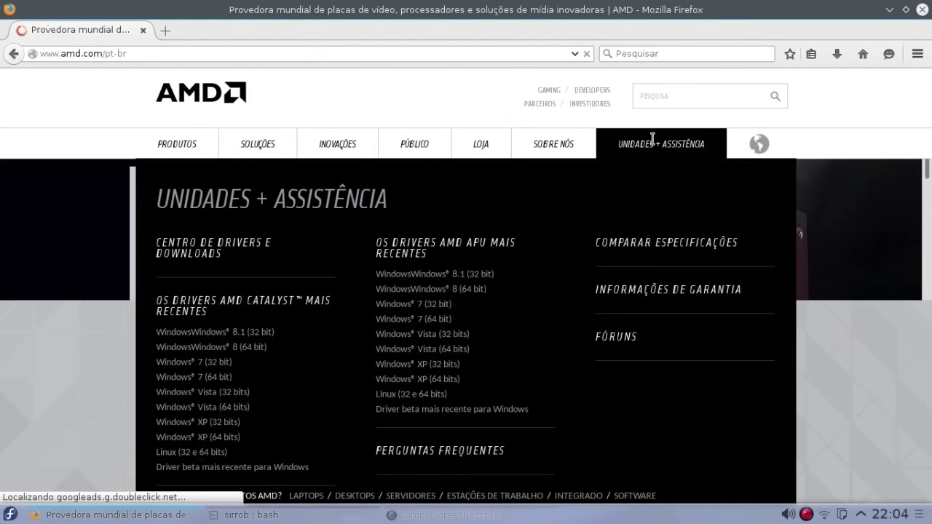
left_click(431, 395)
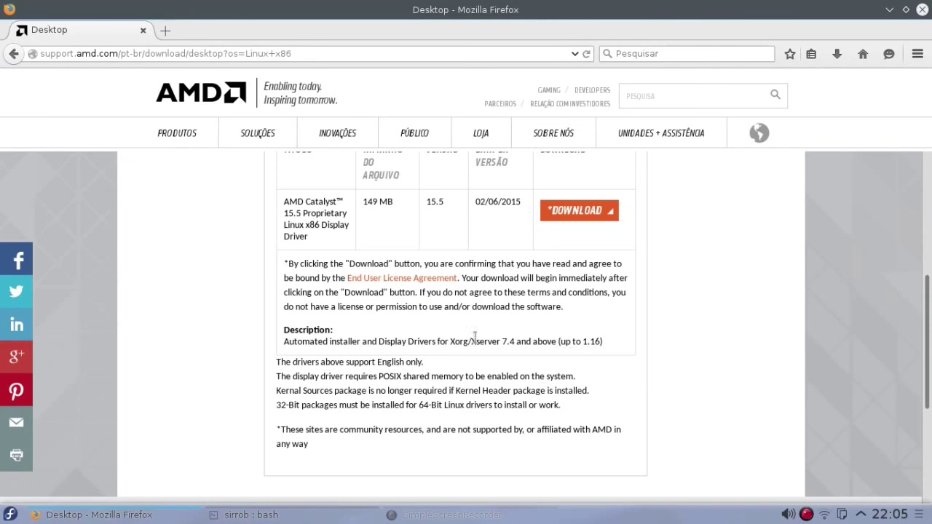
Examine the Catalyst 15.5 driver's description, supported Xserver versions and the installation notes below it.
left_click_drag(283, 341, 509, 336)
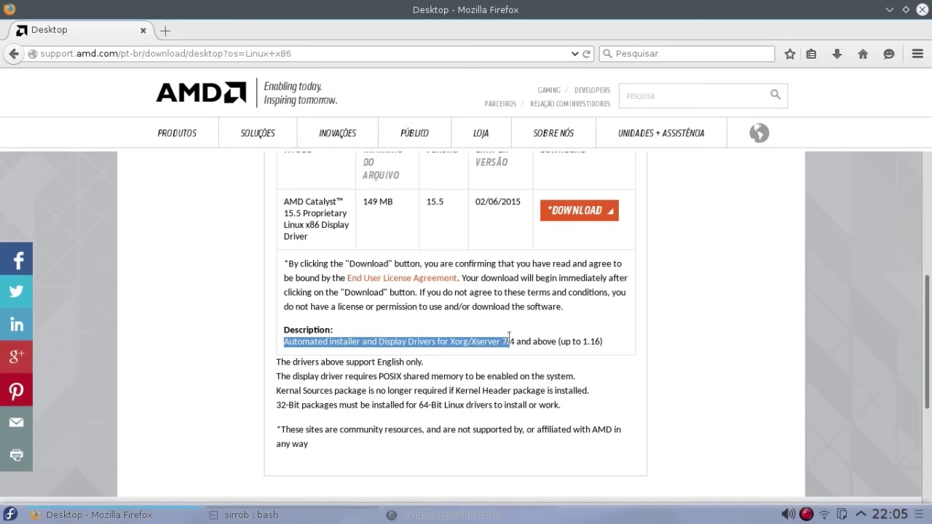
left_click(503, 342)
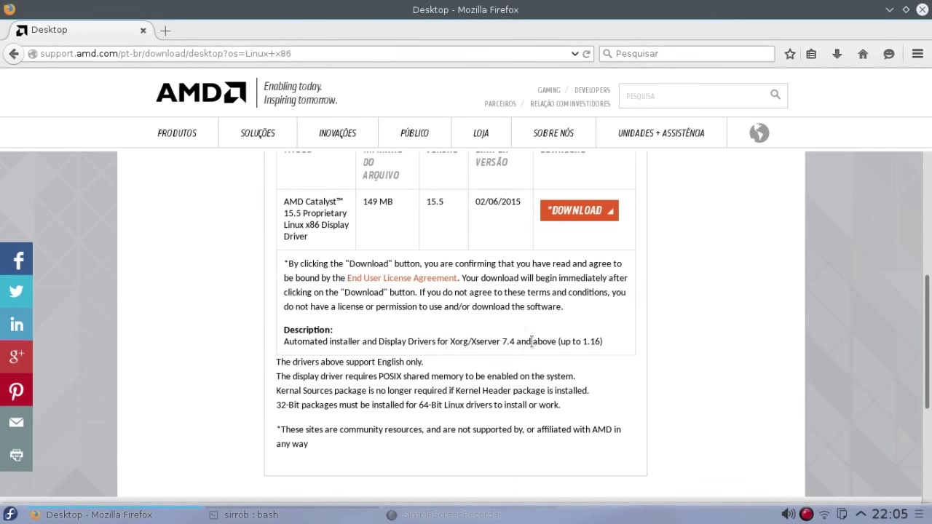
left_click_drag(565, 342, 596, 343)
left_click_drag(280, 362, 585, 419)
left_click(256, 416)
left_click_drag(277, 429, 334, 440)
left_click(324, 440)
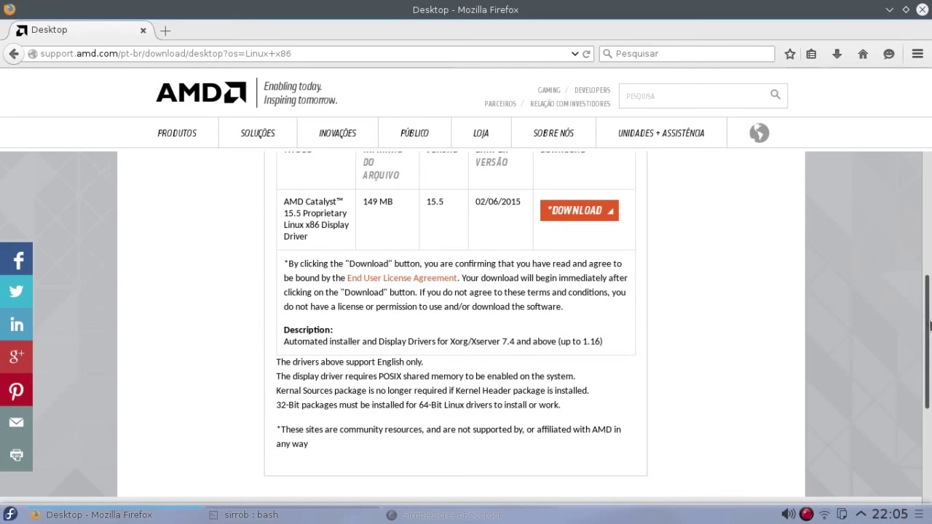
scroll(930, 277, "up", 3)
left_click_drag(930, 274, 930, 218)
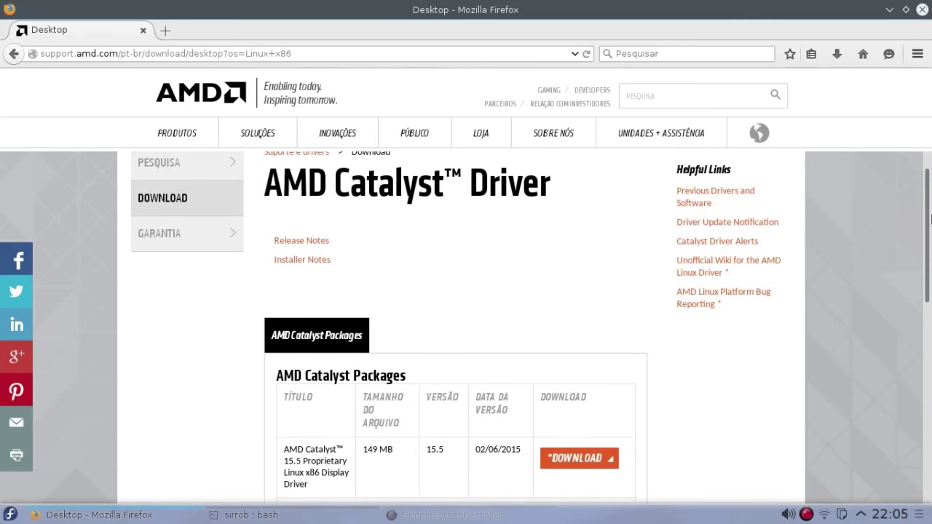
View the Catalyst 14.12 download among the previous Linux drivers and return to the current Catalyst driver page.
left_click(702, 194)
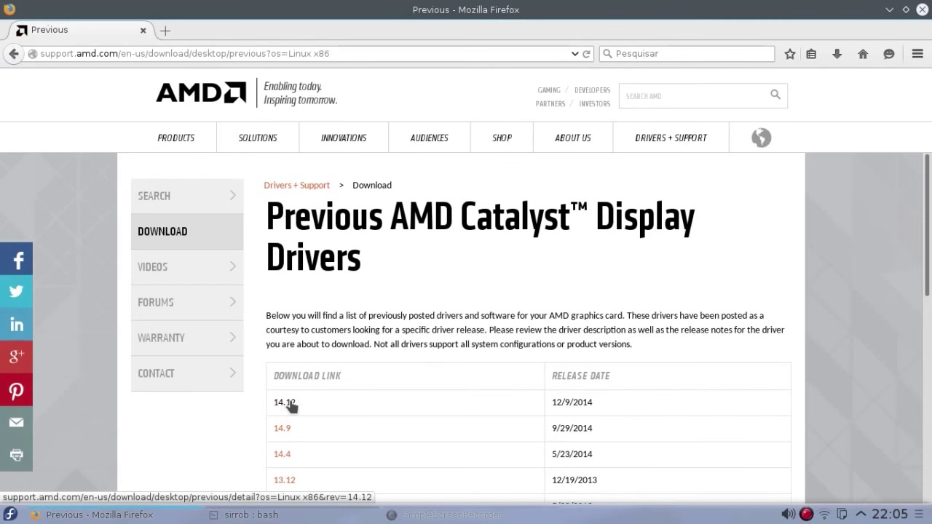
left_click(290, 406)
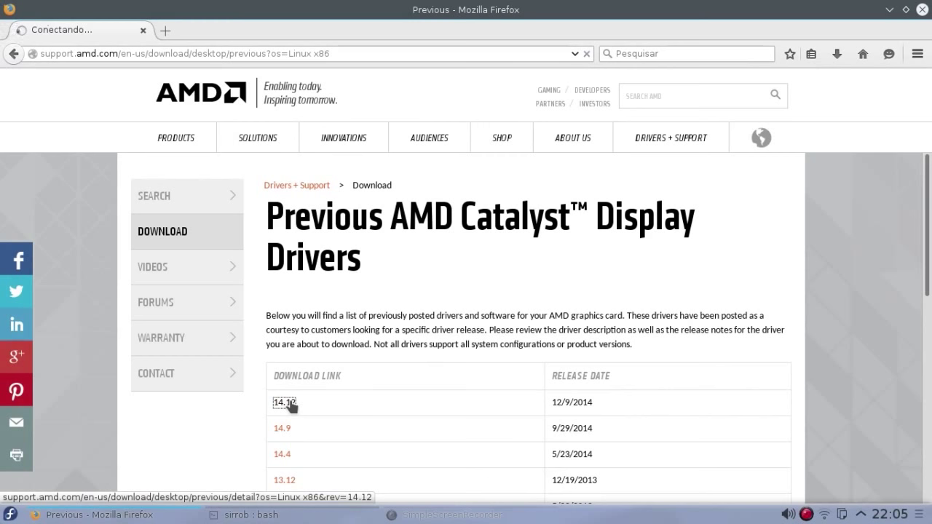
scroll(673, 335, "down", 3)
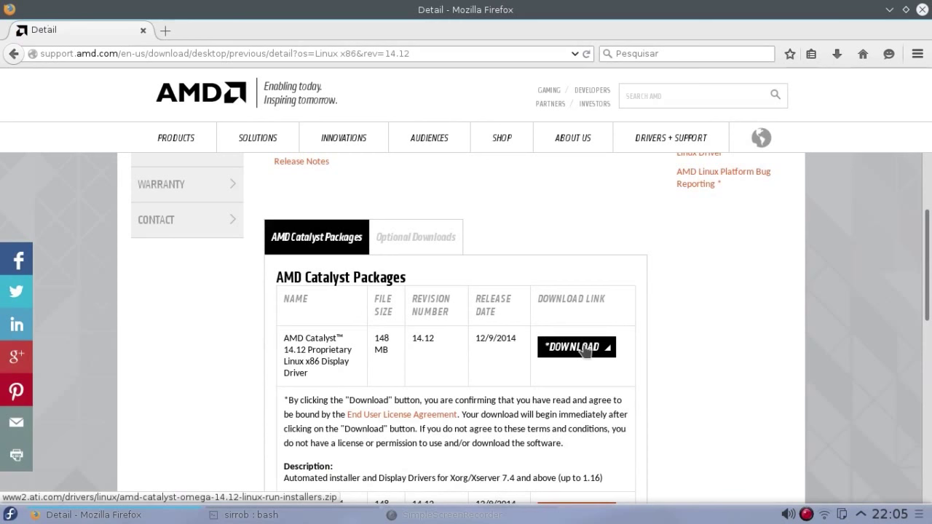
left_click(14, 54)
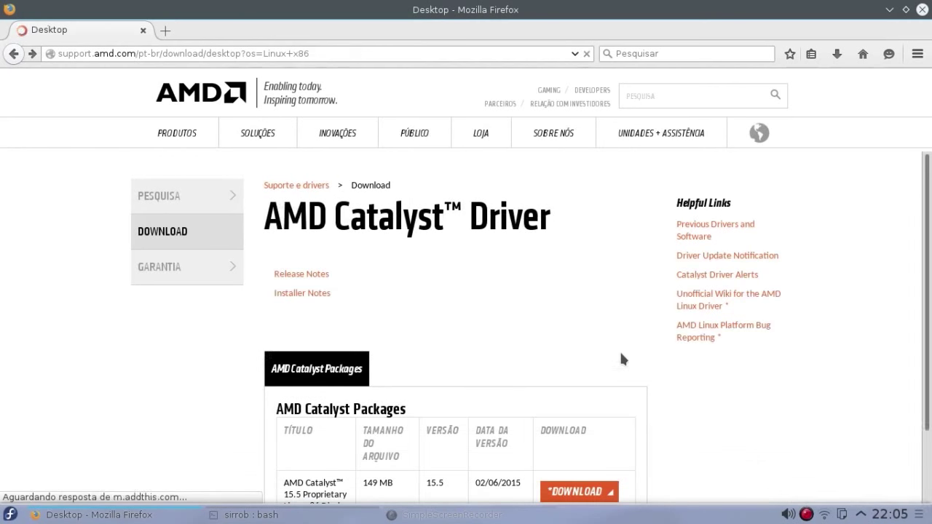
Download the AMD Catalyst 15.5 Proprietary Linux x86 Display Driver package and save it to disk.
scroll(631, 351, "down", 2)
left_click(606, 401)
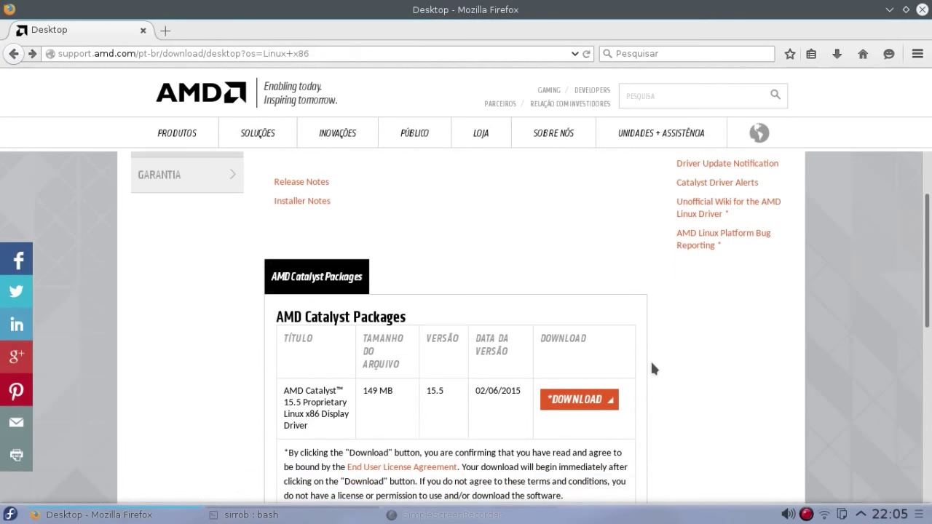
left_click(348, 262)
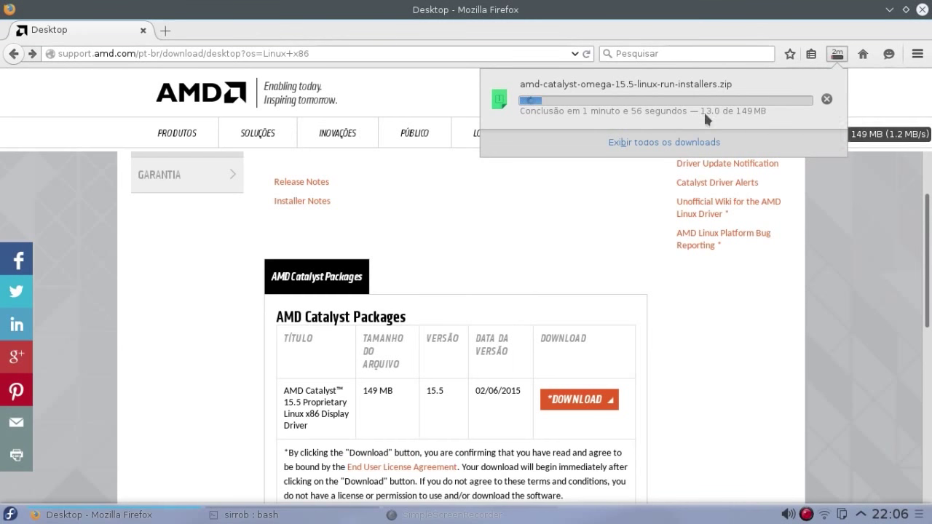
left_click(118, 32)
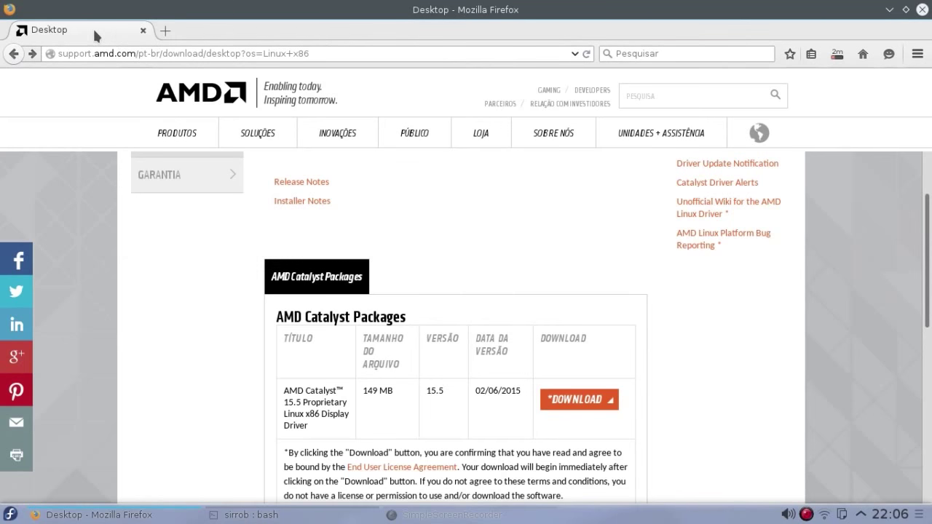
Load google.com in a new tab and search for "15.200 catalyst ubuntu".
left_click(166, 31)
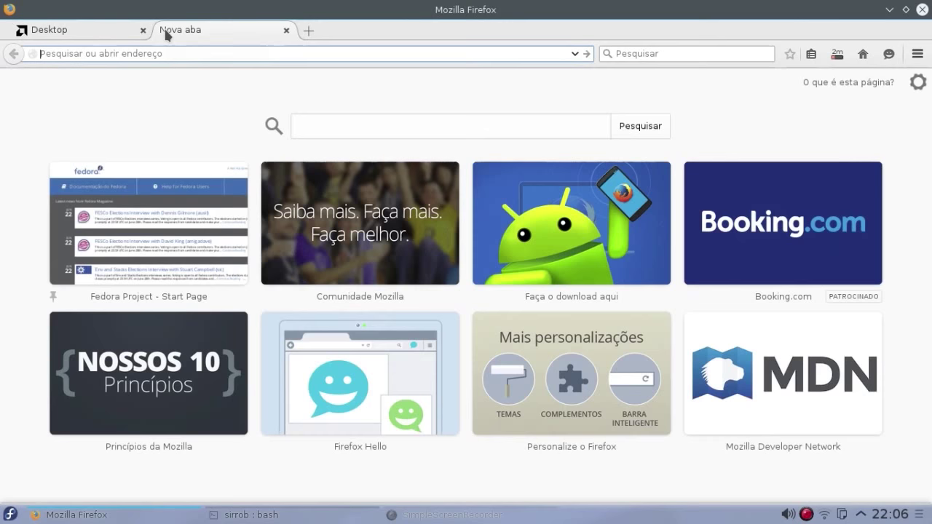
type("google.com/")
key("Return")
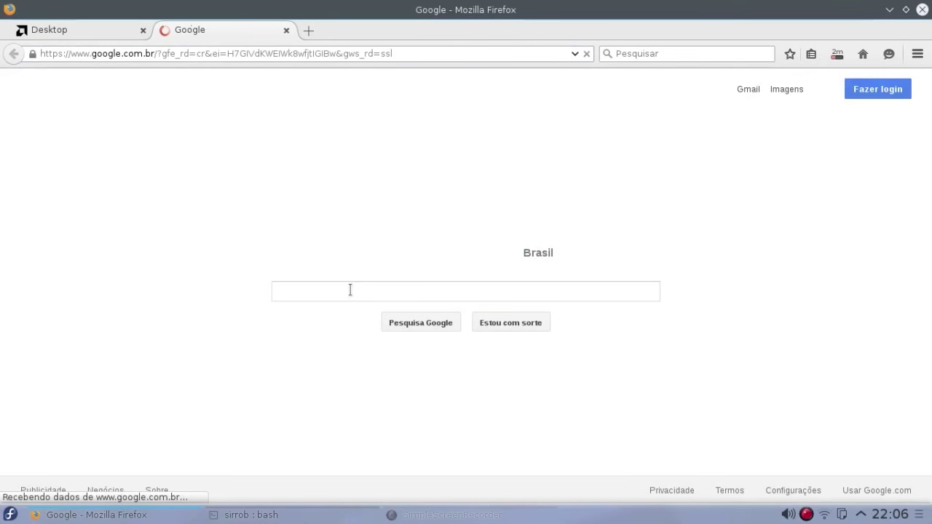
type("15")
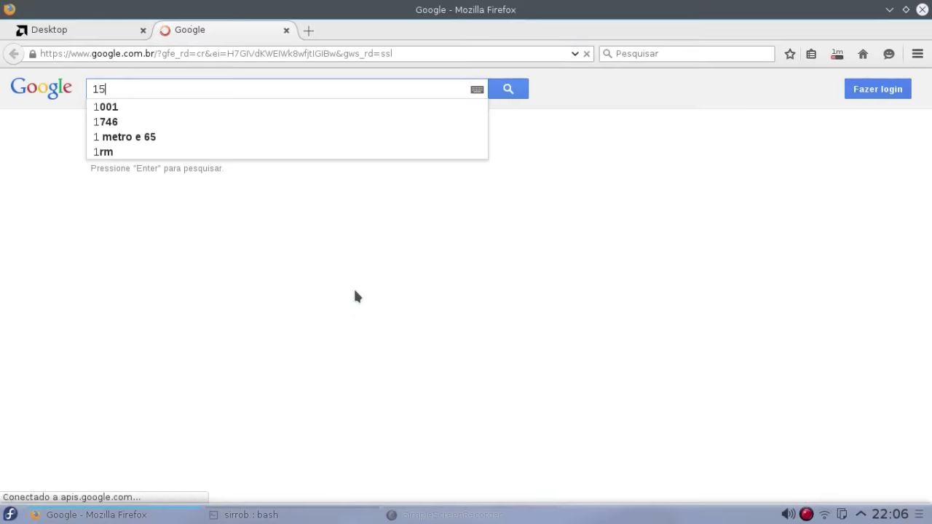
type(".200 ")
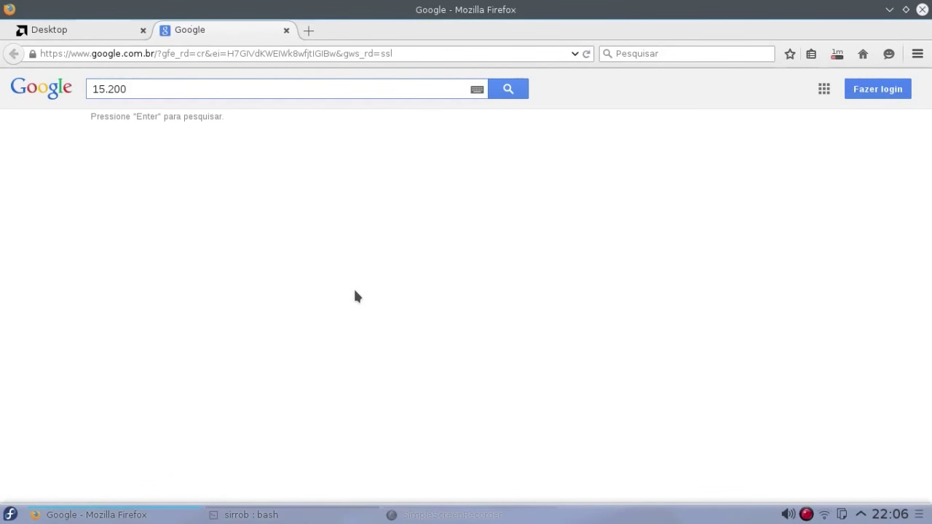
type("catalyst ubuntu")
key("Return")
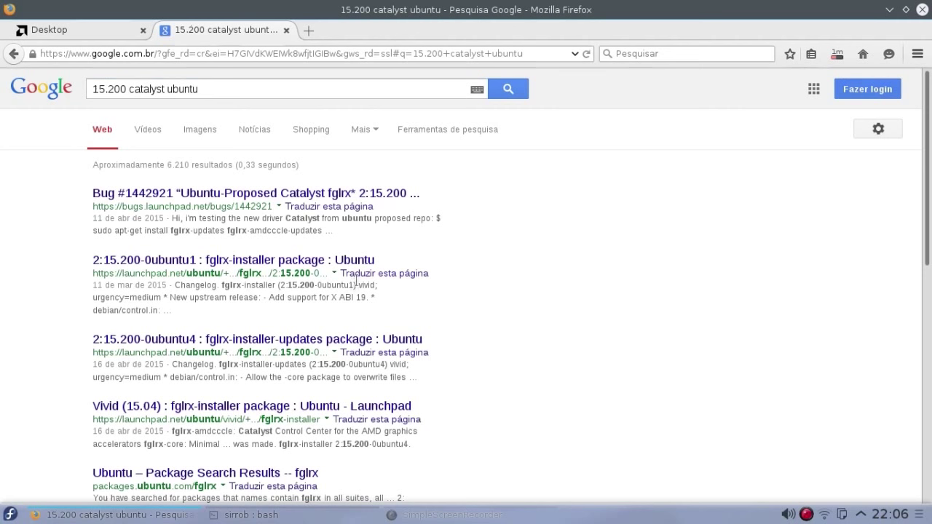
Open the 2:15.200-0ubuntu1 fglrx-installer package page from the results and go to its Downloads section.
left_click_drag(192, 274, 318, 273)
left_click(315, 273)
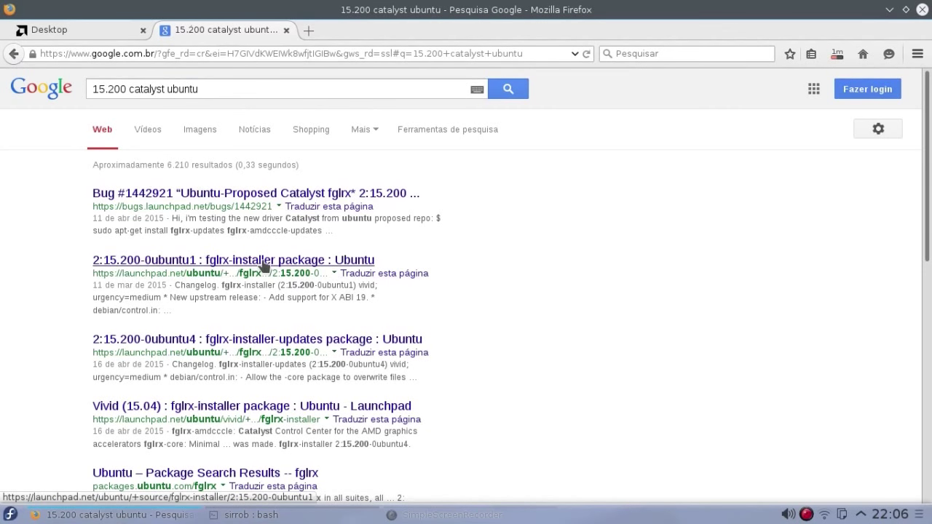
left_click(265, 263)
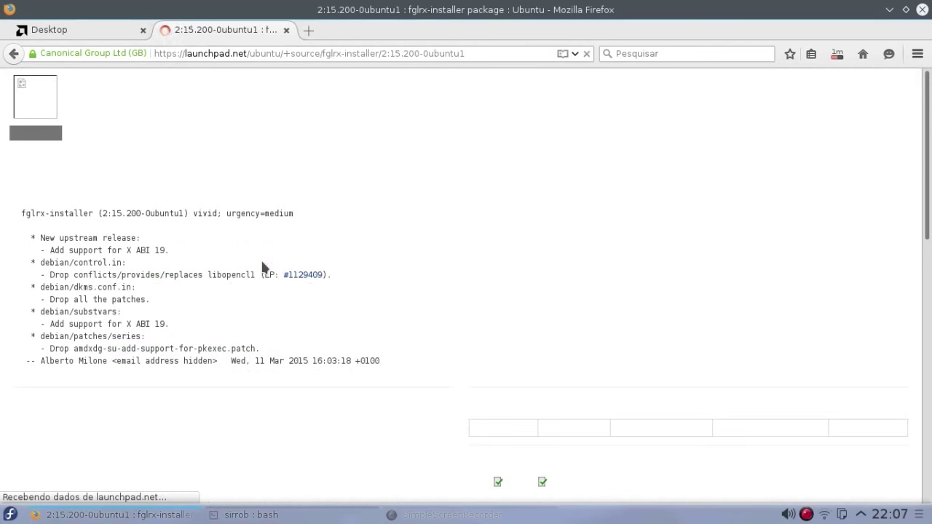
scroll(329, 279, "down", 5)
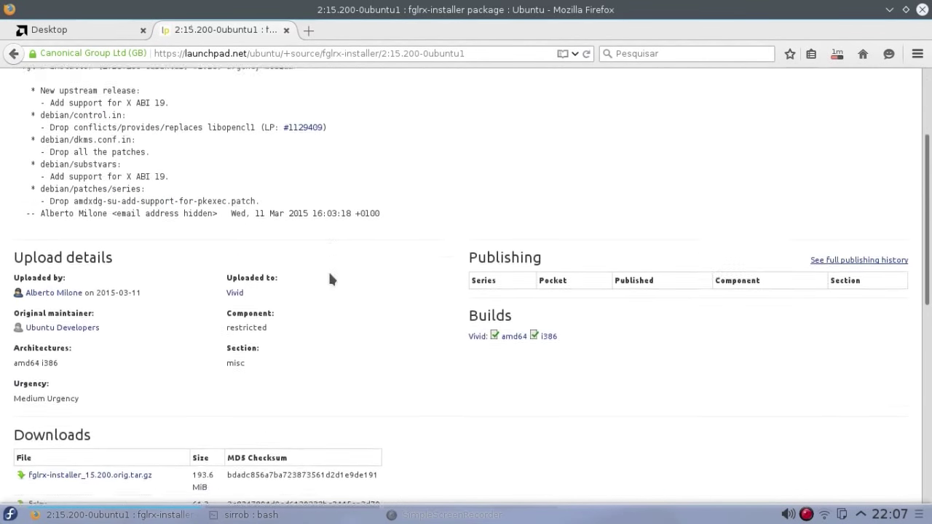
scroll(175, 328, "down", 4)
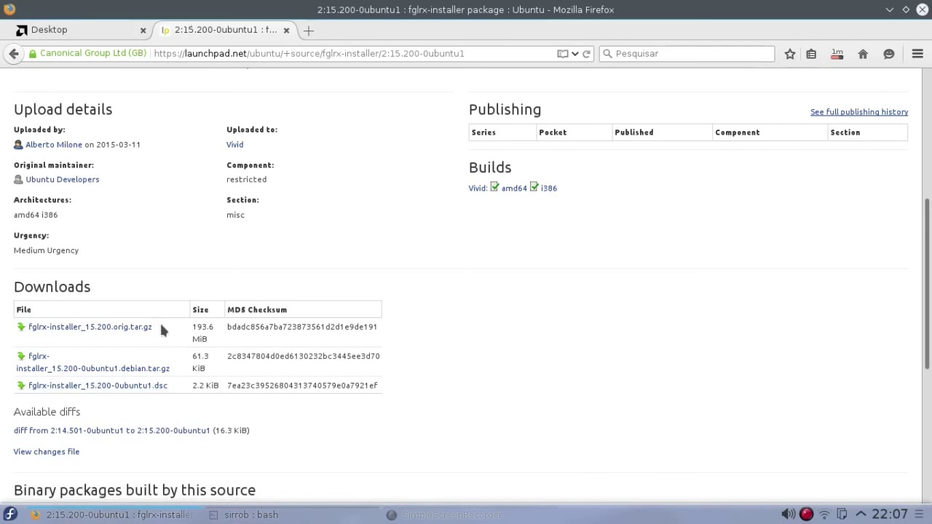
Download fglrx-installer_15.200.orig.tar.gz and save it to disk.
left_click(111, 332)
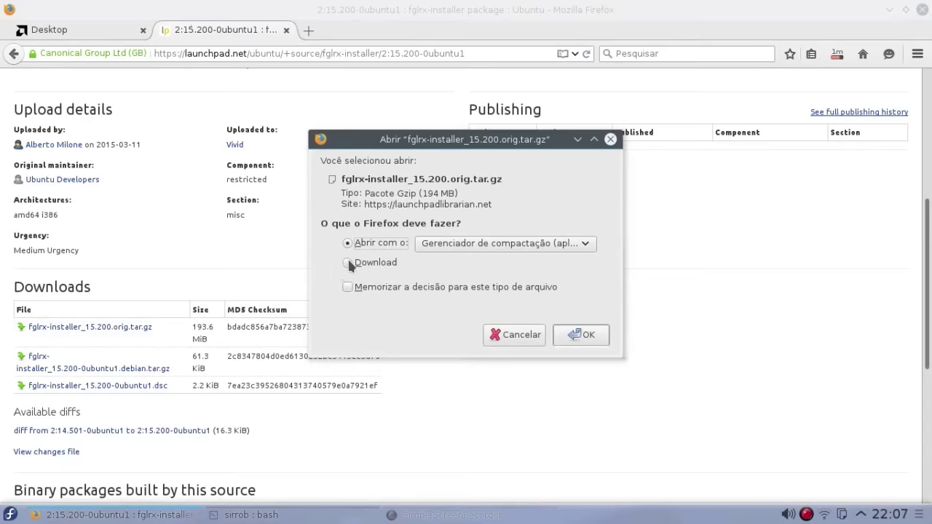
left_click(349, 263)
left_click(580, 334)
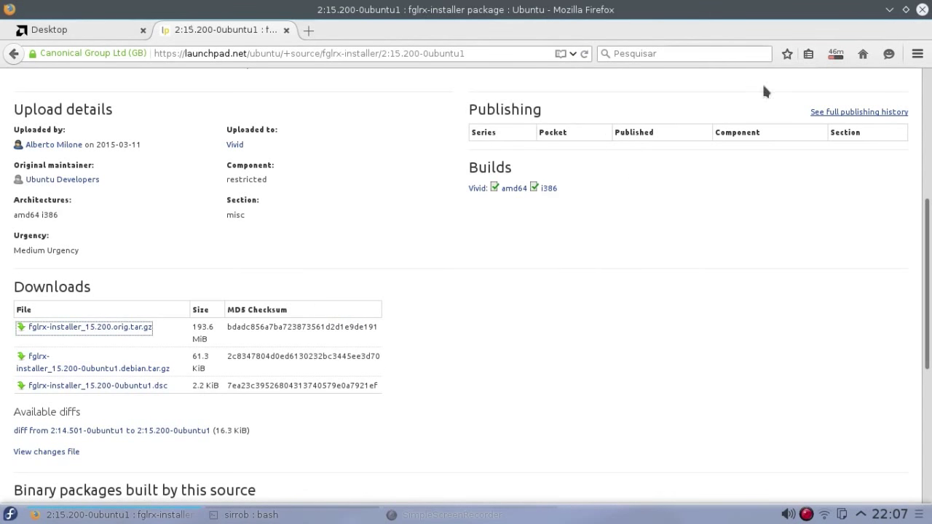
Show all downloads and open the folder containing amd-catalyst-omega-15.5-linux-run-installers.zip.
left_click(837, 53)
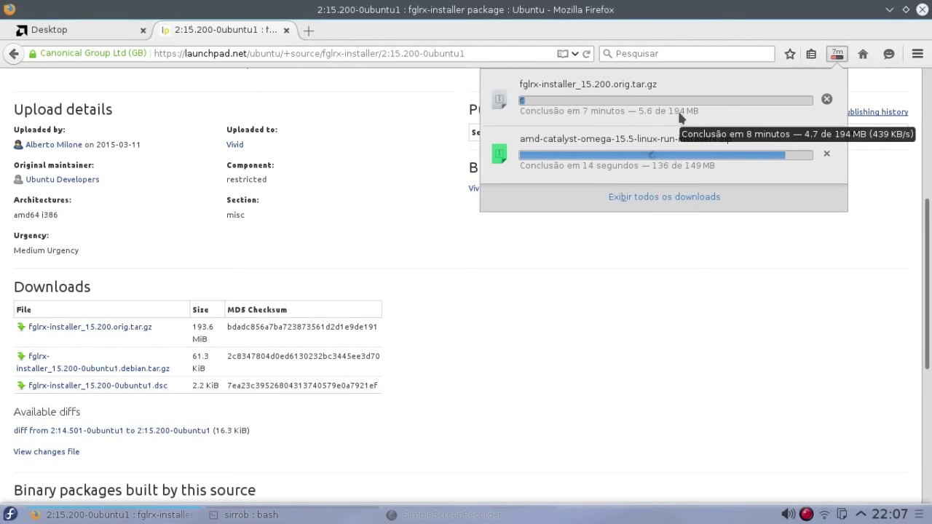
left_click(684, 196)
left_click_drag(701, 153, 436, 78)
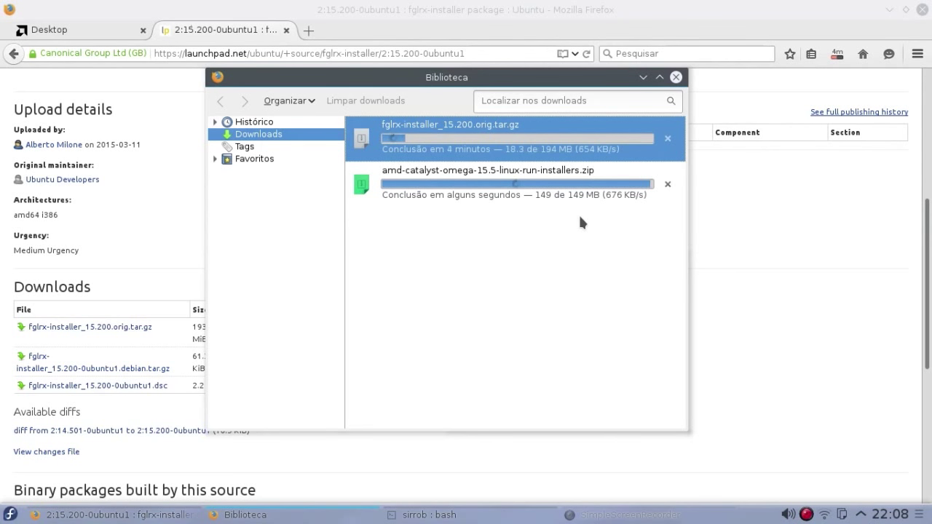
left_click(667, 183)
Create a folder named catalyst-15.5 inside Downloads.
right_click(296, 240)
left_click(340, 249)
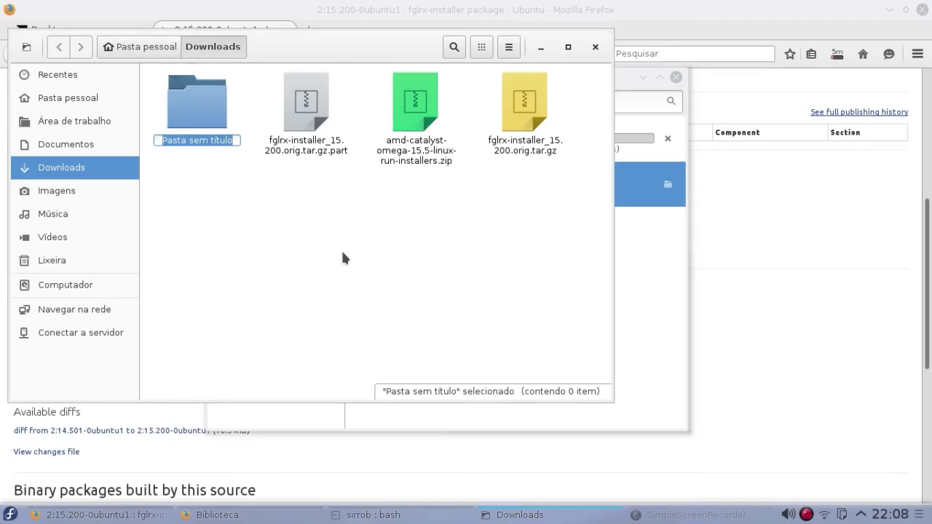
type("catalyst")
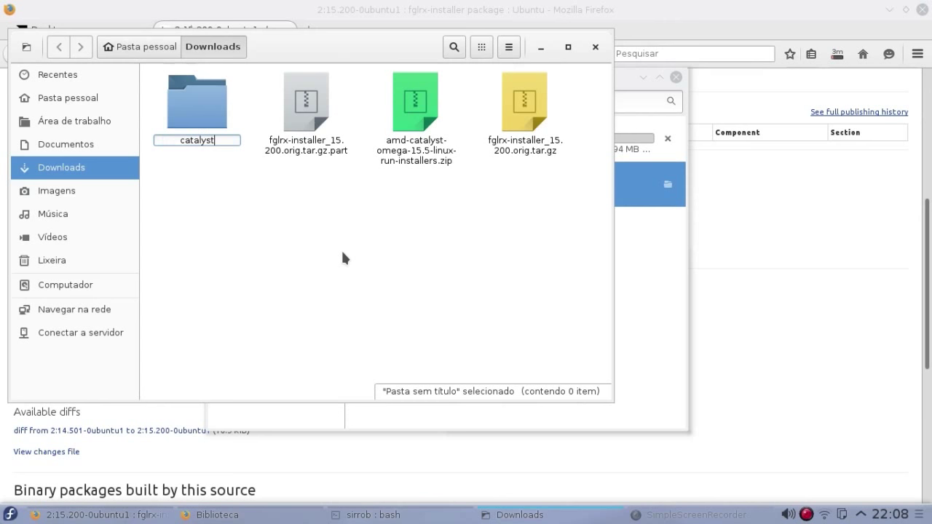
type("-15.5")
key("Return")
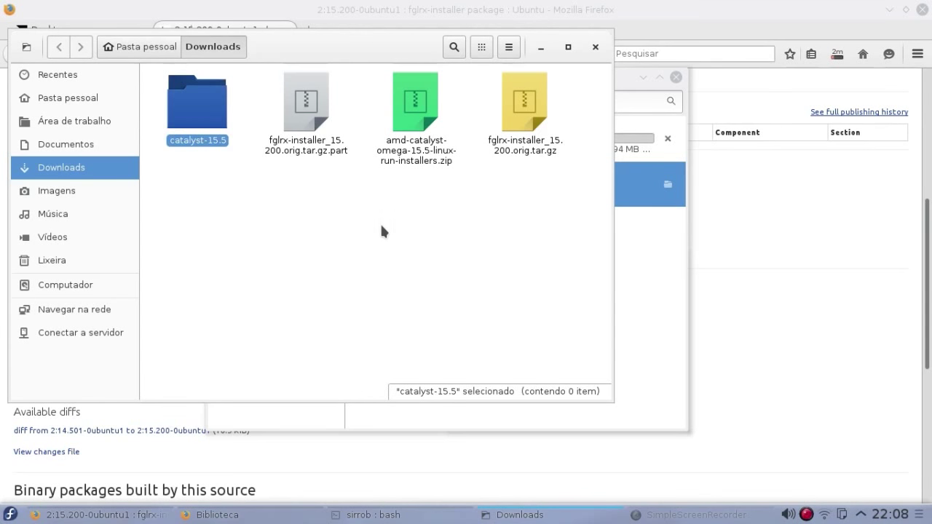
Move amd-catalyst-omega-15.5-linux-run-installers.zip into the catalyst-15.5 folder.
right_click(413, 165)
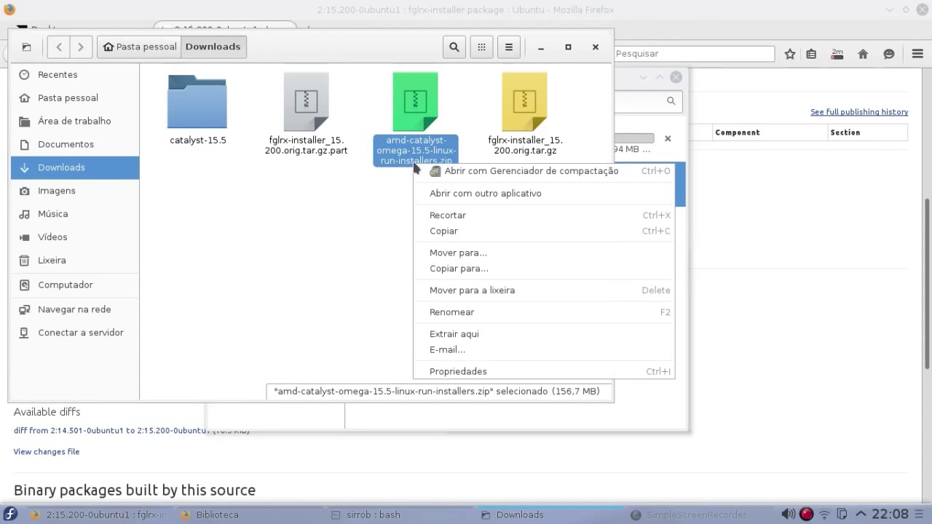
left_click(467, 215)
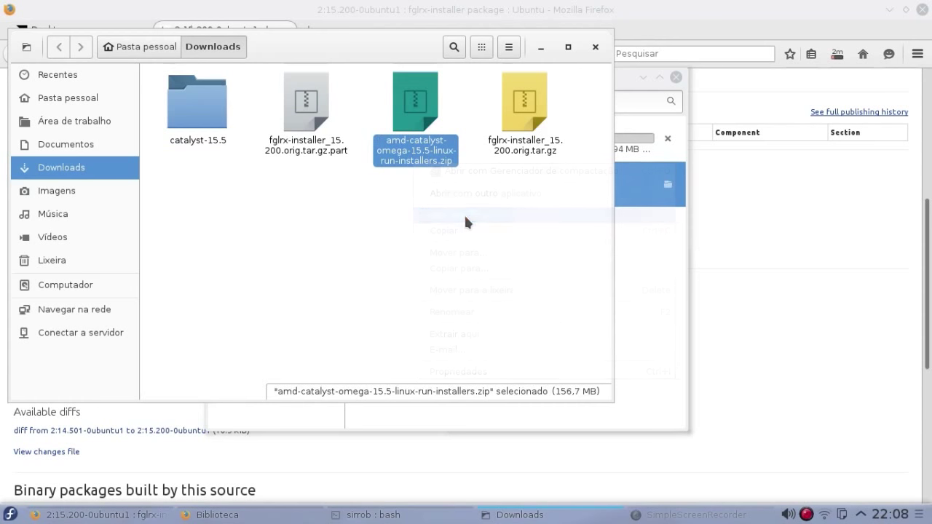
double_click(175, 95)
right_click(258, 172)
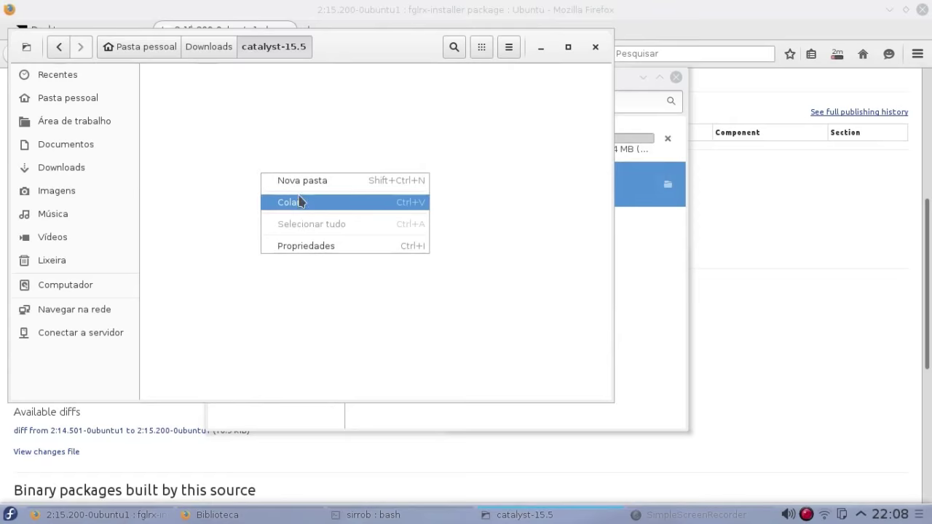
left_click(306, 203)
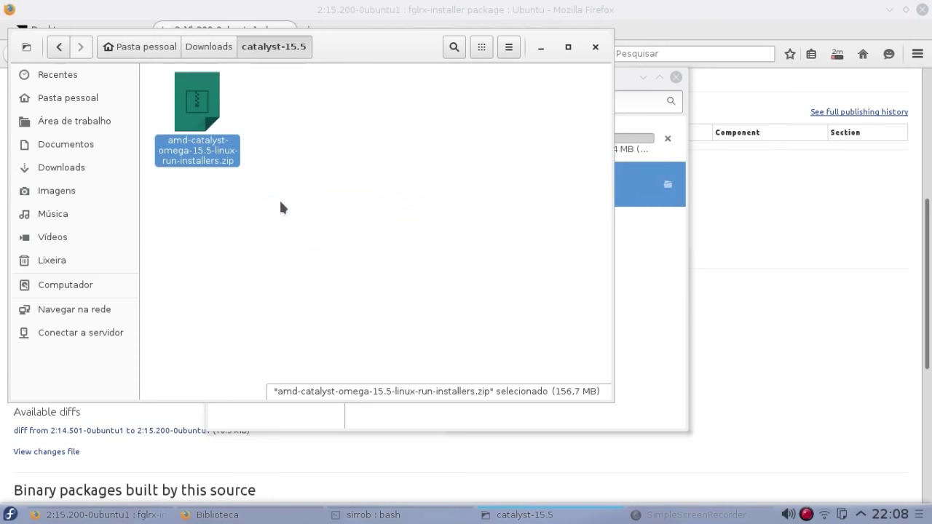
Extract amd-catalyst-omega-15.5-linux-run-installers.zip in the catalyst-15.5 folder.
right_click(199, 155)
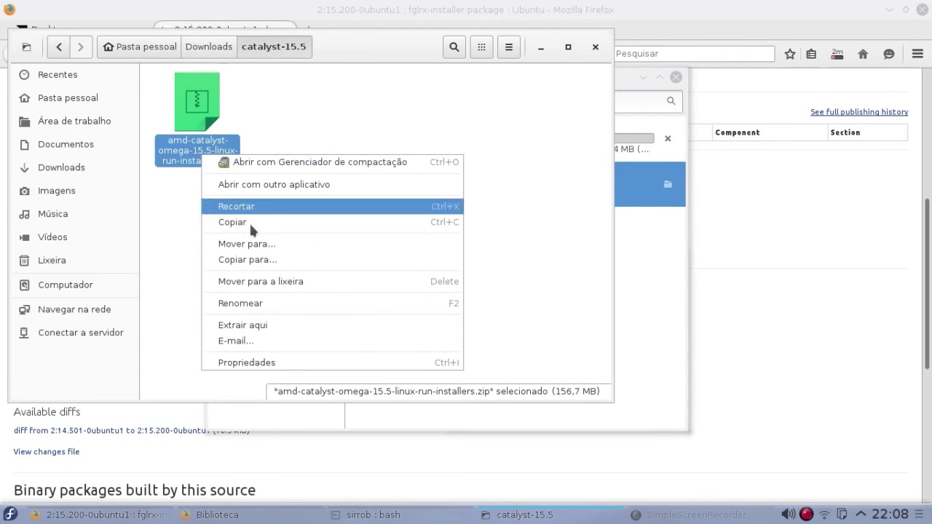
left_click(277, 328)
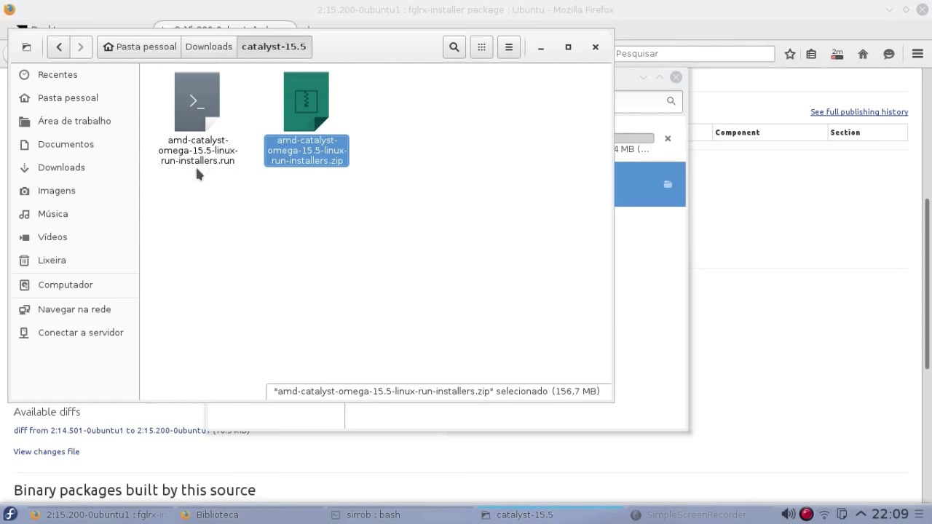
left_click_drag(196, 165, 246, 188)
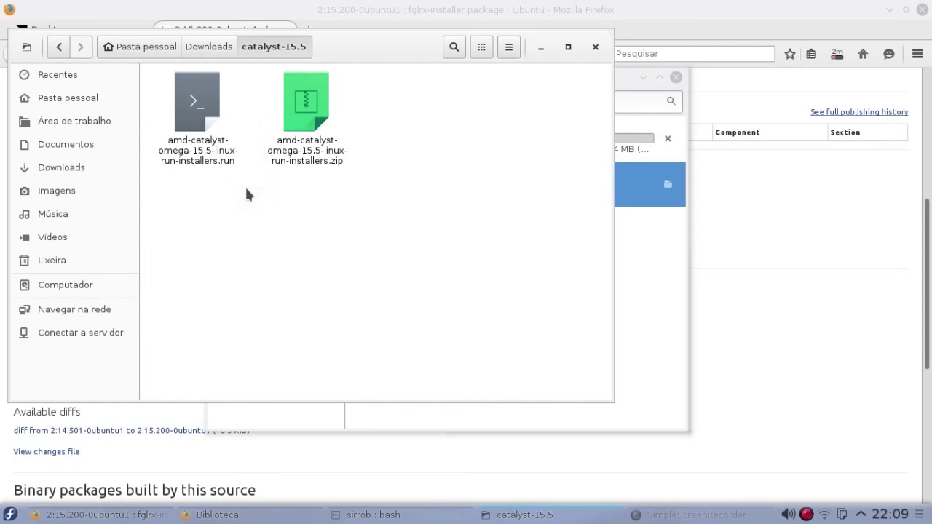
Paste the location of the catalyst-15.5 folder from the file manager into the terminal prompt.
left_click(368, 515)
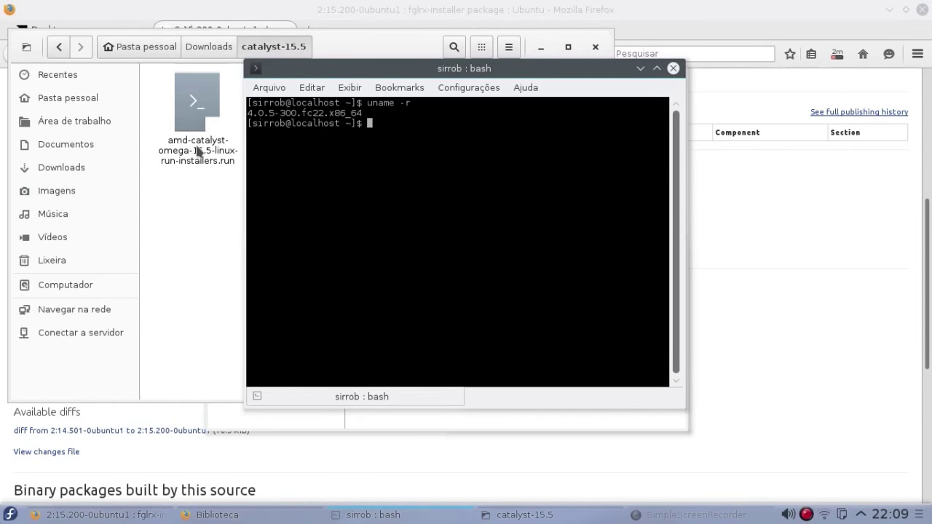
left_click(201, 234)
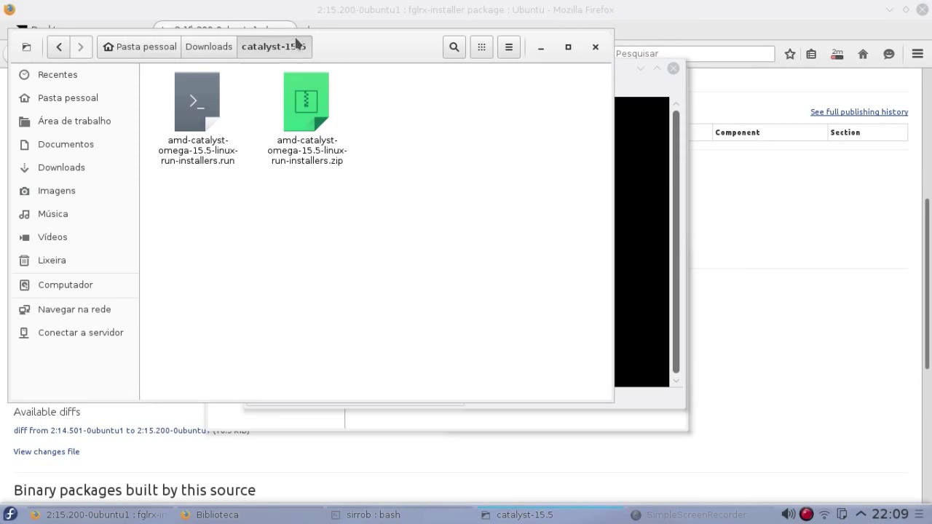
left_click_drag(263, 51, 635, 225)
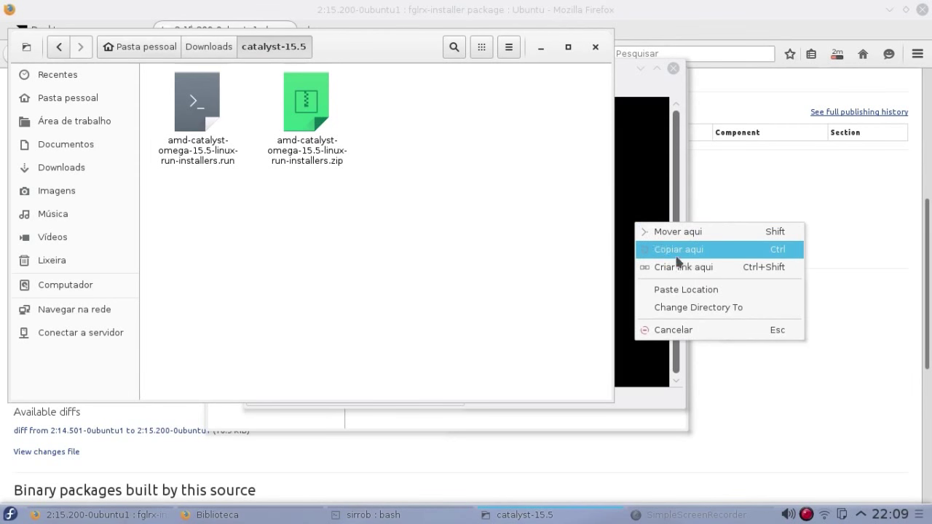
left_click(681, 295)
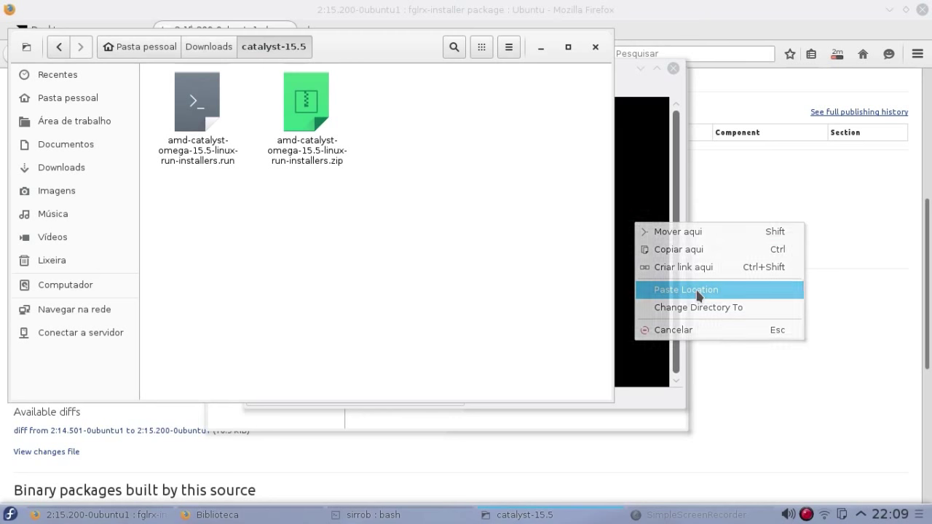
left_click(657, 260)
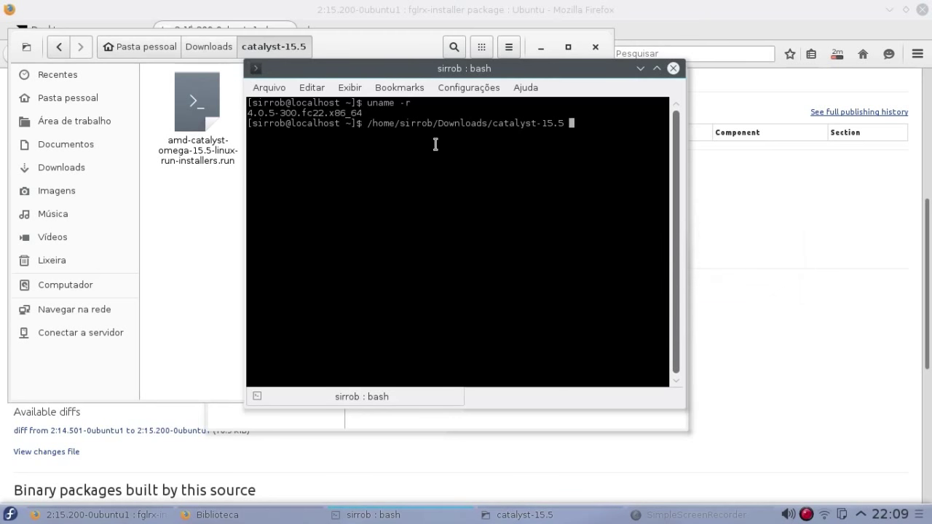
Put cd in front of the pasted path and run it to change to the catalyst-15.5 directory.
key("Left")
key("Left")
key("Left")
key("Left")
key("Left")
key("Left")
key("Left")
key("Left")
key("Left")
key("Left")
key("Left")
key("Left")
key("Left")
key("Left")
key("Left")
key("Left")
key("Left")
key("Left")
key("Left")
key("Left")
key("Left")
key("Left")
type("cd")
key("Return")
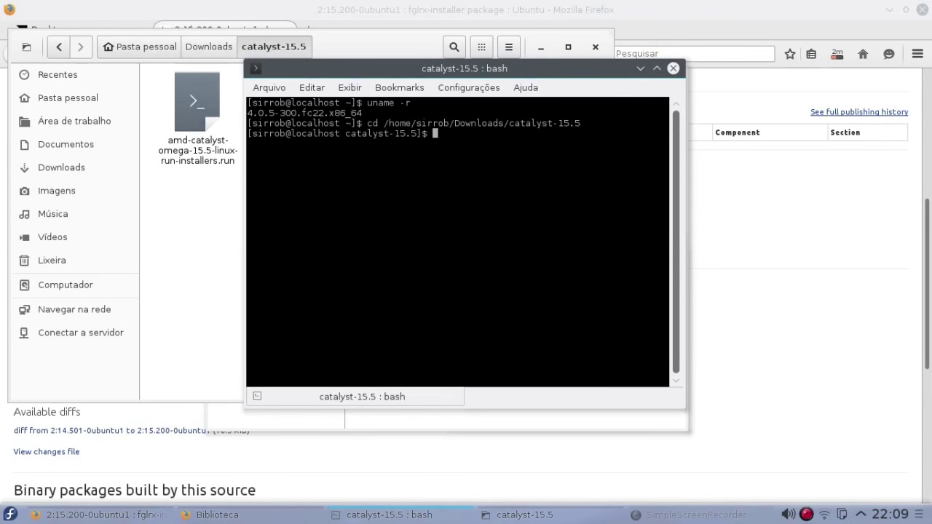
List the directory with ls and copy the file name amd-catalyst-omega-15.5-linux-run-installers.run.
type("ls")
key("Return")
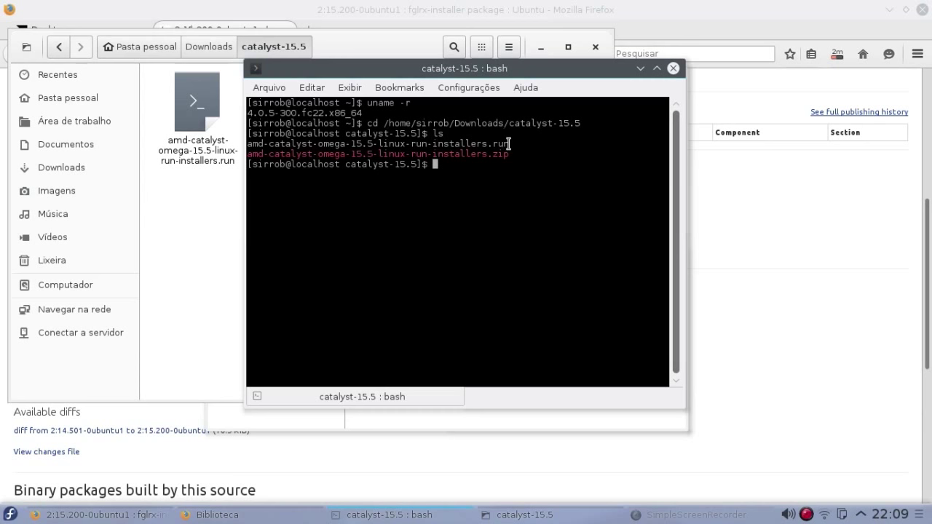
left_click_drag(508, 144, 250, 144)
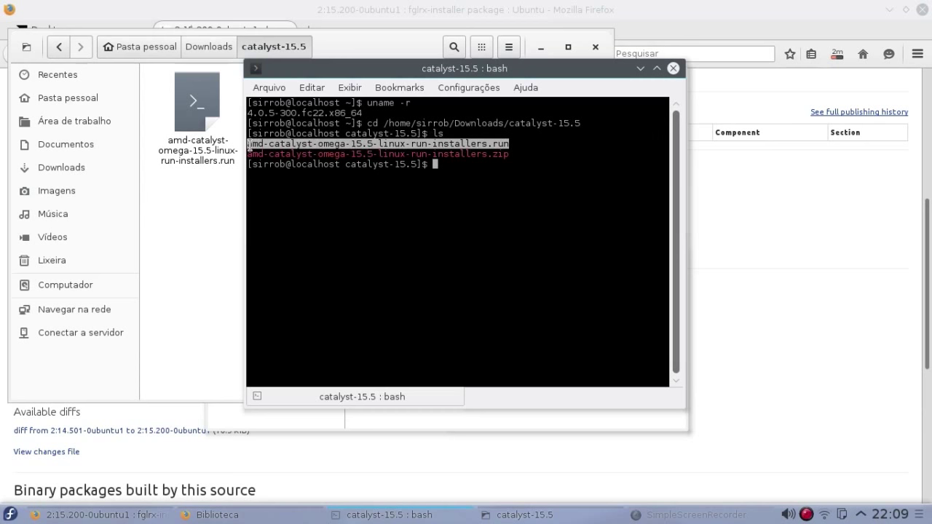
right_click(249, 143)
left_click(288, 155)
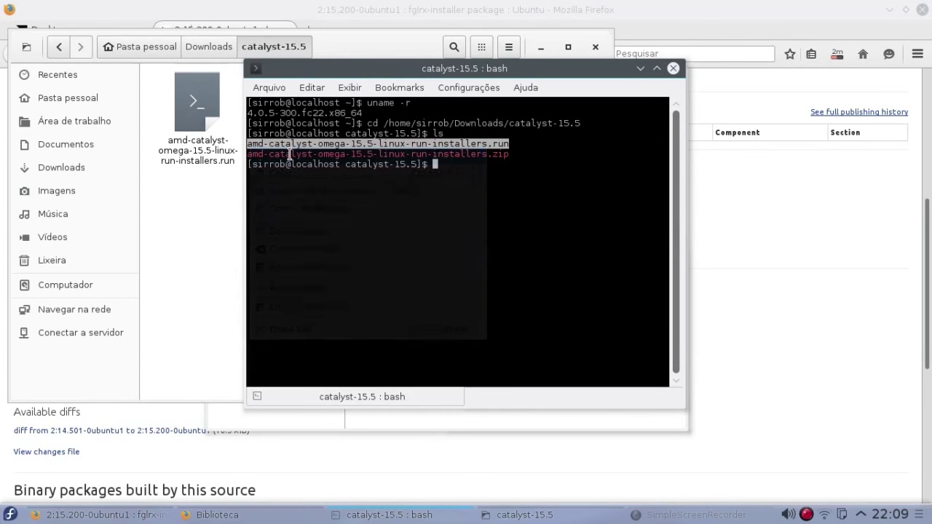
Run amd-catalyst-omega-15.5-linux-run-installers.run through sh with the --extract option in the terminal.
type("sh .")
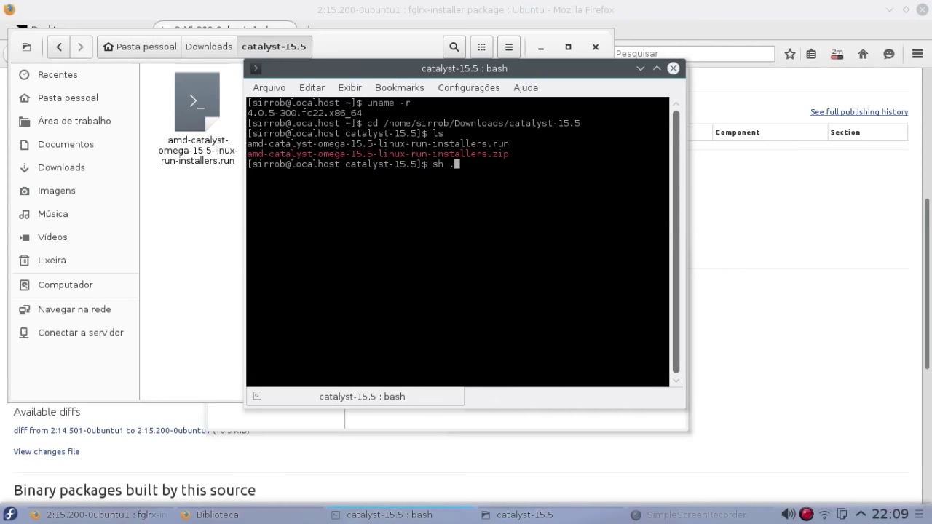
key("ctrl+shift+v")
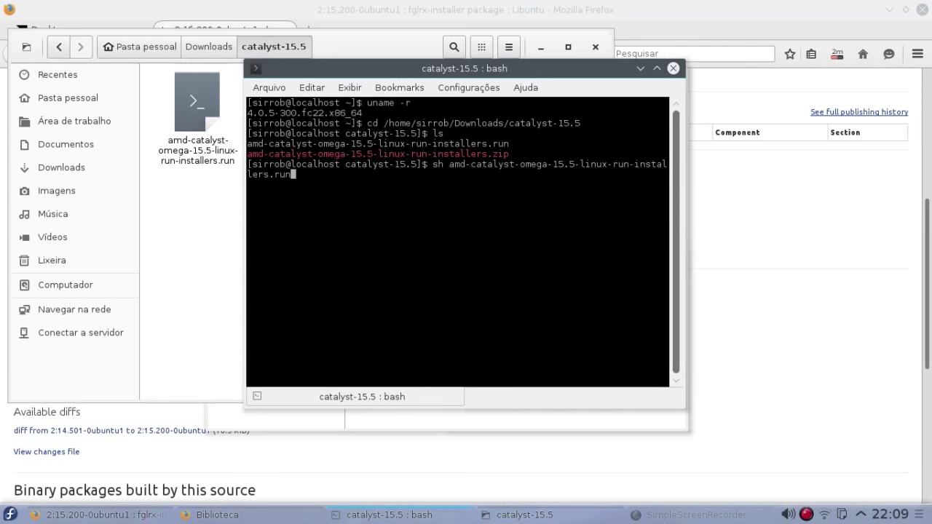
type("--extract")
key("Return")
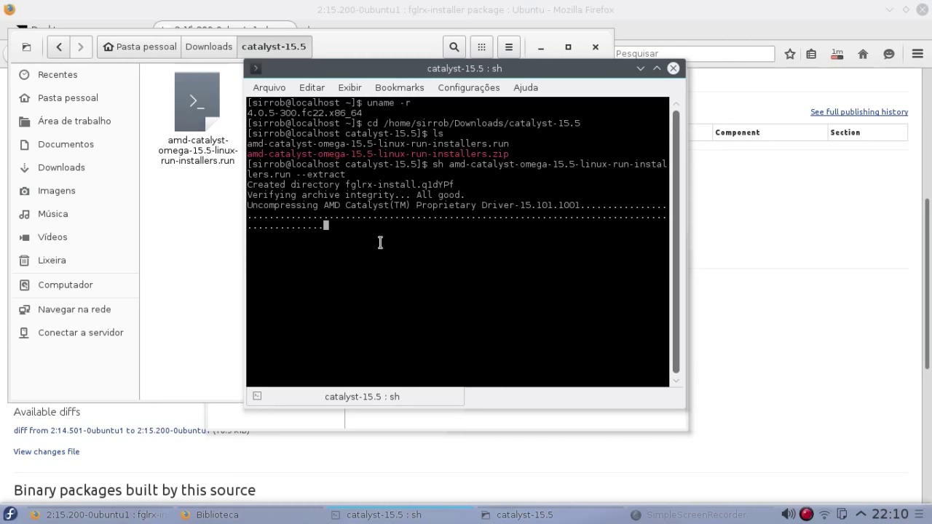
Rename the extracted fglrx-install.q1dYPf folder in the file manager as ati155.
left_click(193, 247)
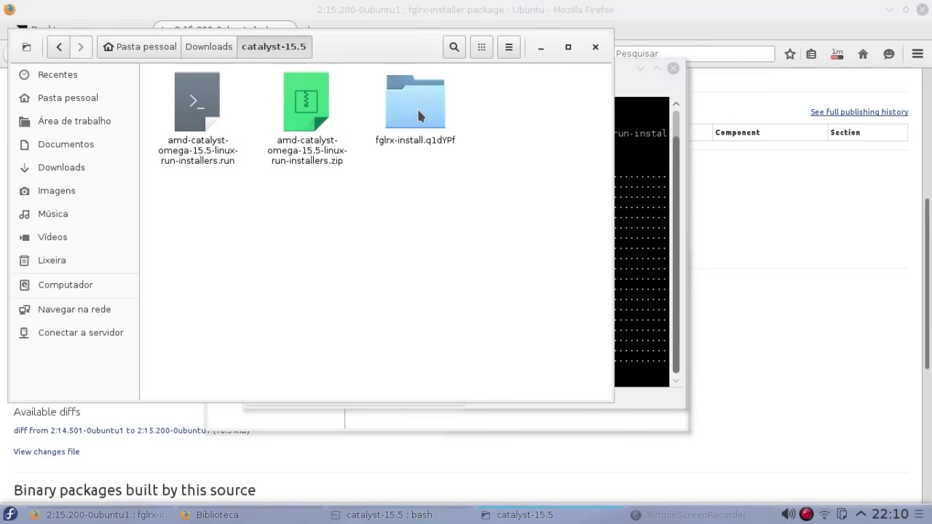
left_click(419, 115)
right_click(420, 124)
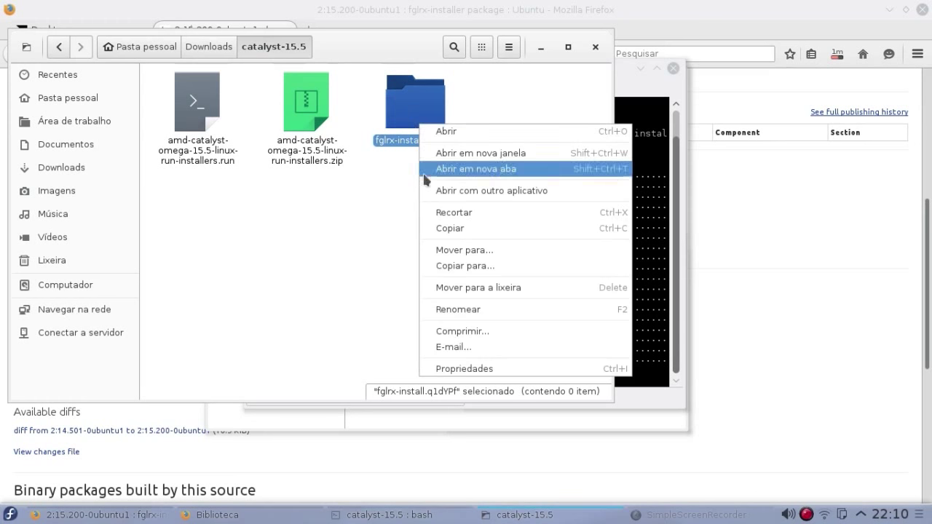
left_click(452, 309)
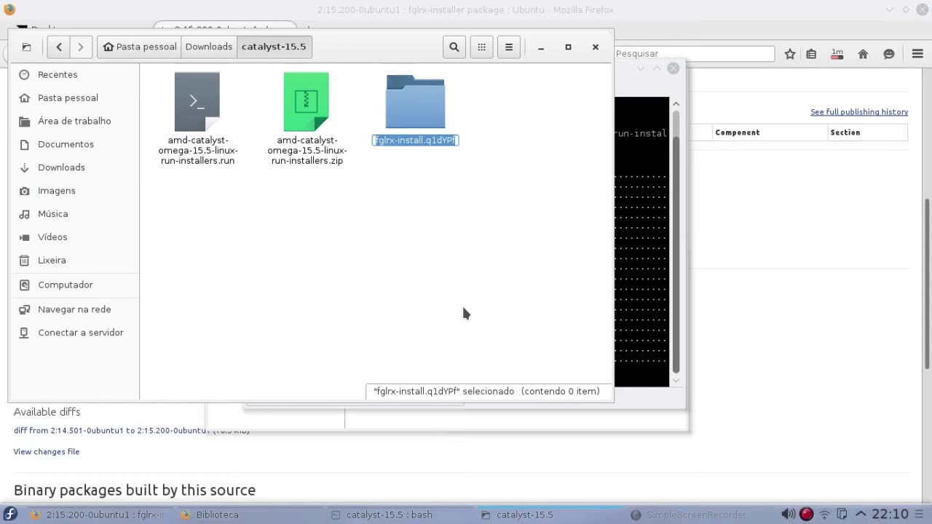
type("a")
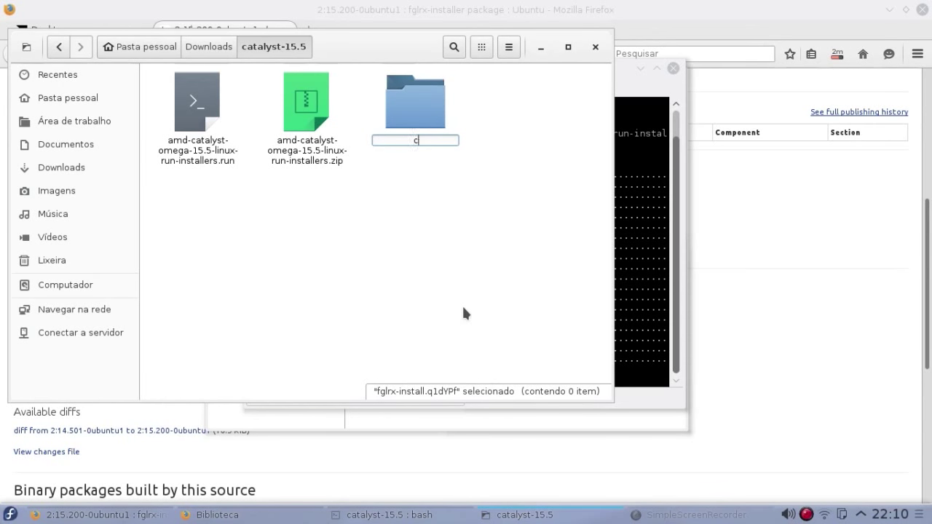
type("ata")
key("BackSpace")
key("BackSpace")
key("BackSpace")
key("BackSpace")
type("at")
type("i-15.5")
key("BackSpace")
key("BackSpace")
key("BackSpace")
key("BackSpace")
type("155")
key("Return")
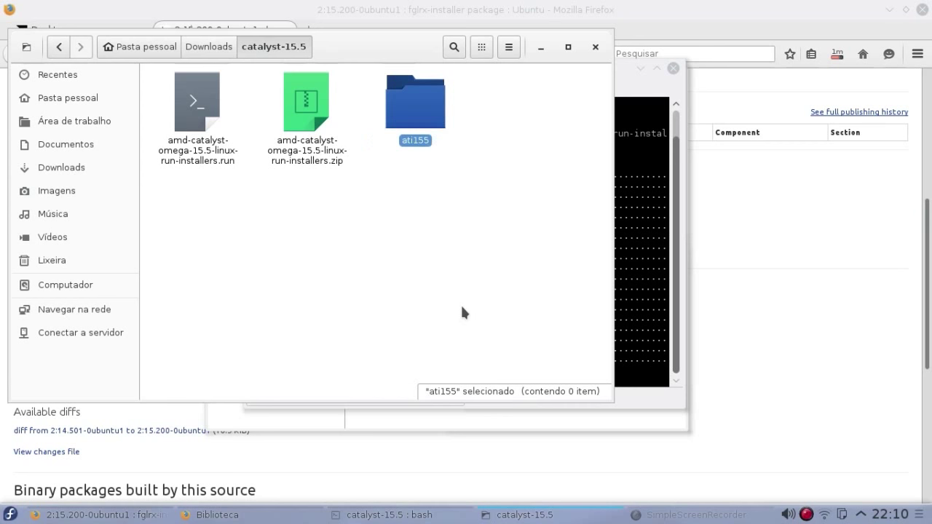
Open the ati155 folder and reduce its icons to the smallest size.
double_click(419, 117)
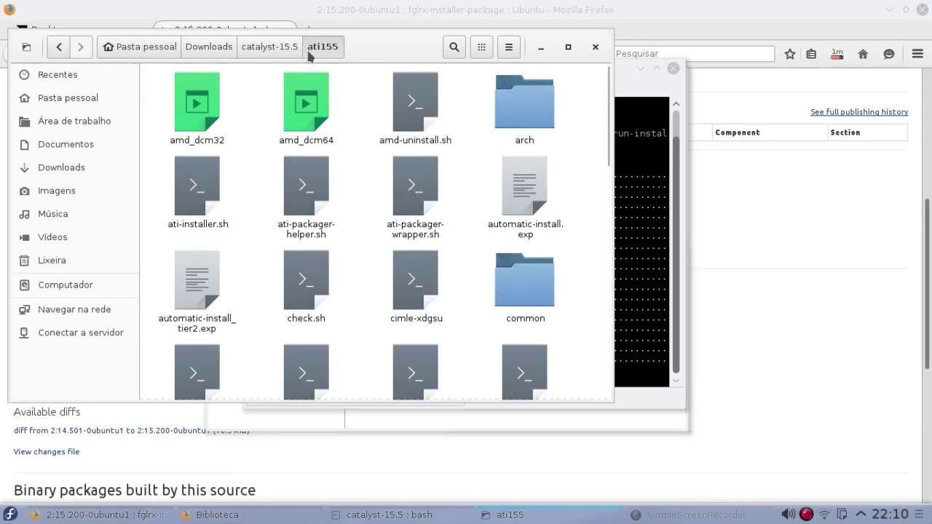
left_click(481, 47)
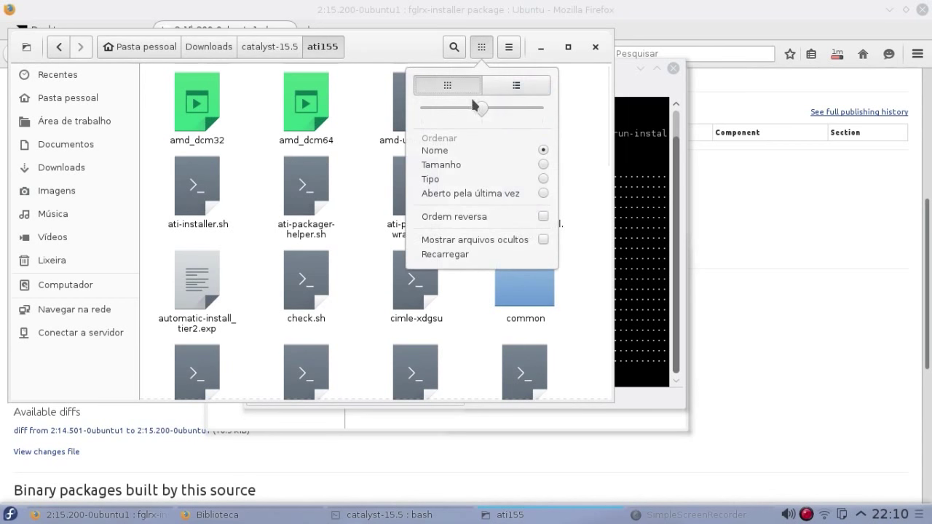
left_click_drag(475, 106, 397, 112)
left_click(393, 113)
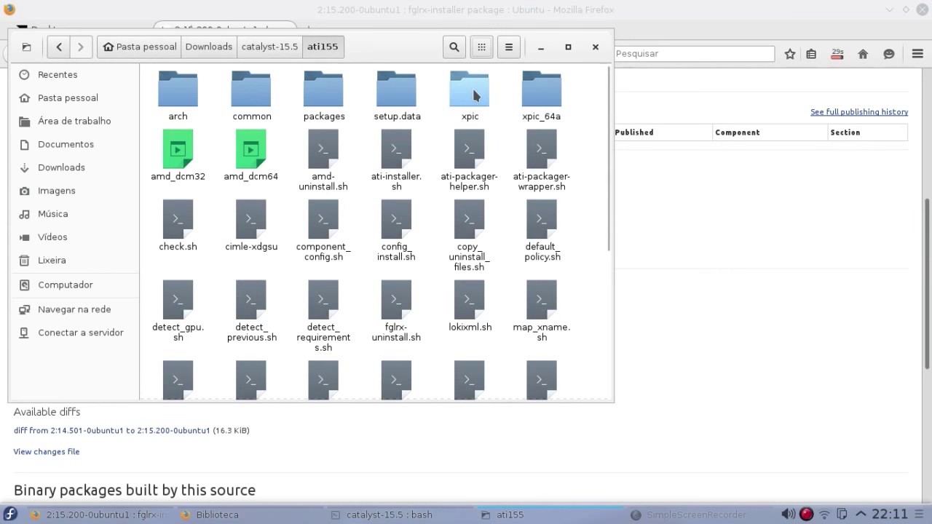
Examine the xpic_64a folder and the contents of the common folder inside ati155.
left_click(548, 93)
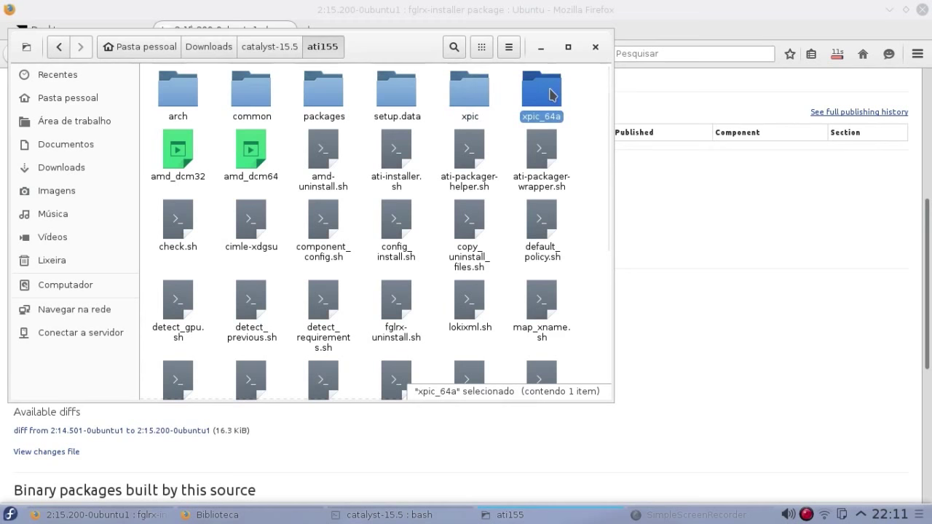
left_click(260, 102)
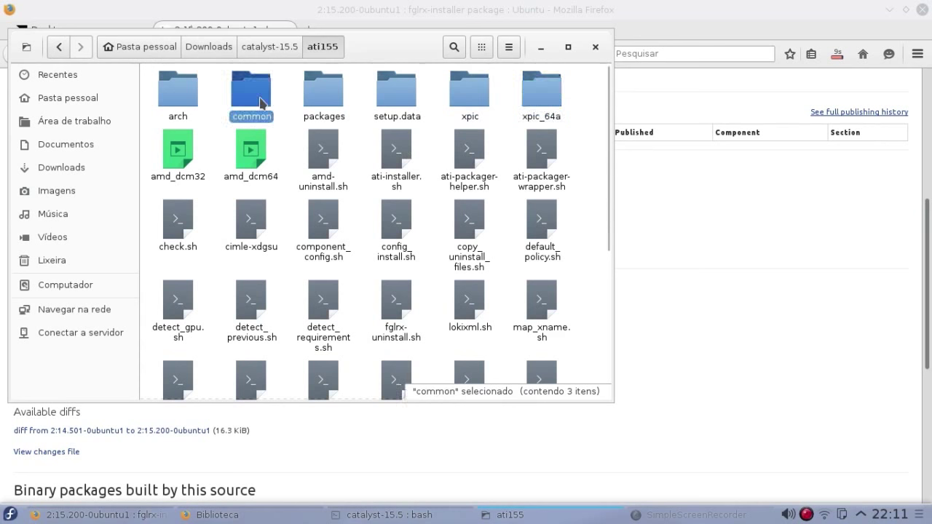
double_click(260, 102)
left_click(251, 91)
left_click(321, 97)
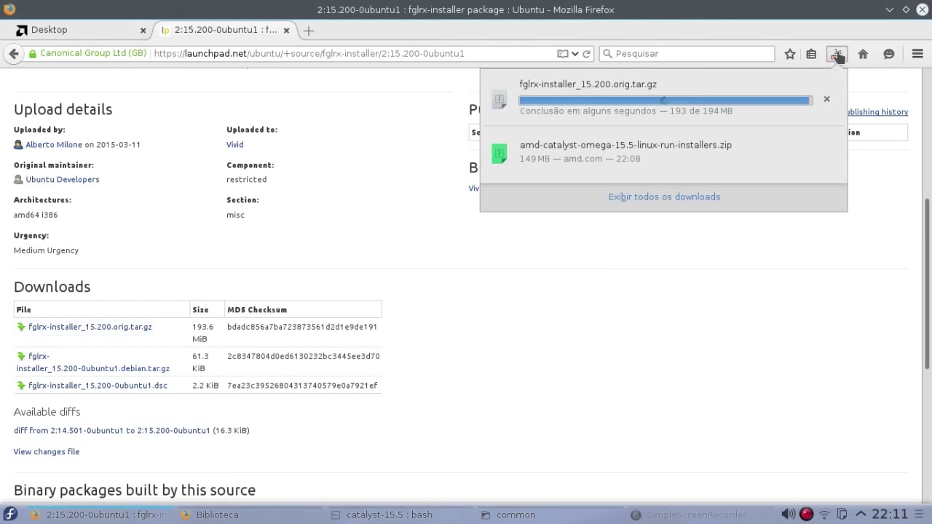
Extract the downloaded fglrx-installer_15.200.orig.tar.gz archive in the Downloads folder.
left_click(827, 99)
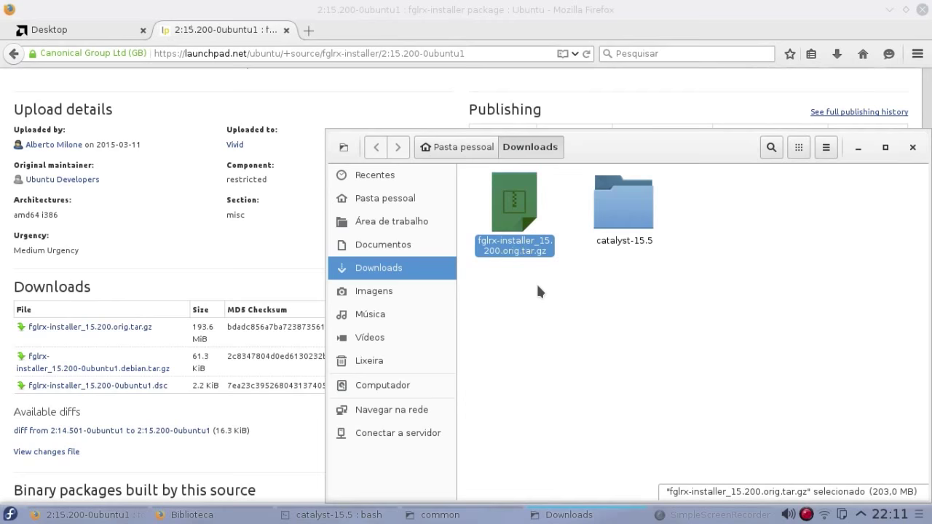
right_click(515, 252)
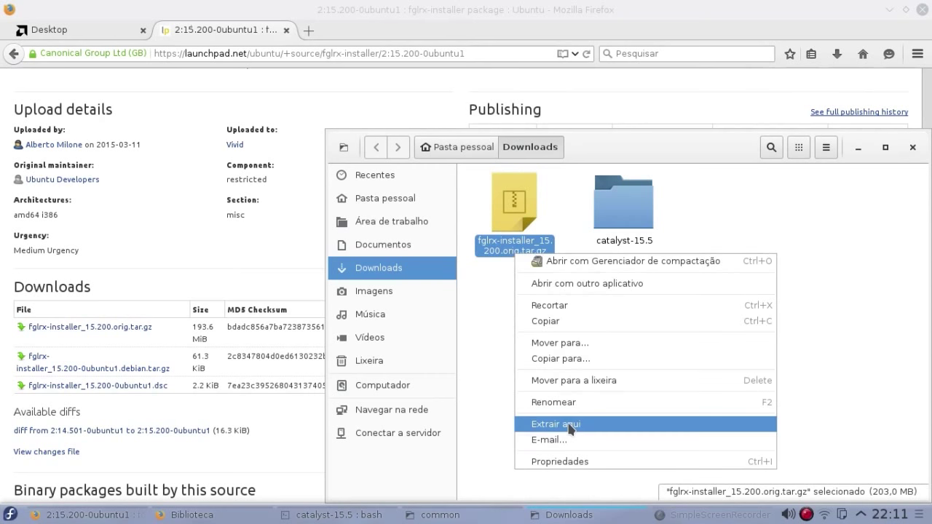
left_click(570, 425)
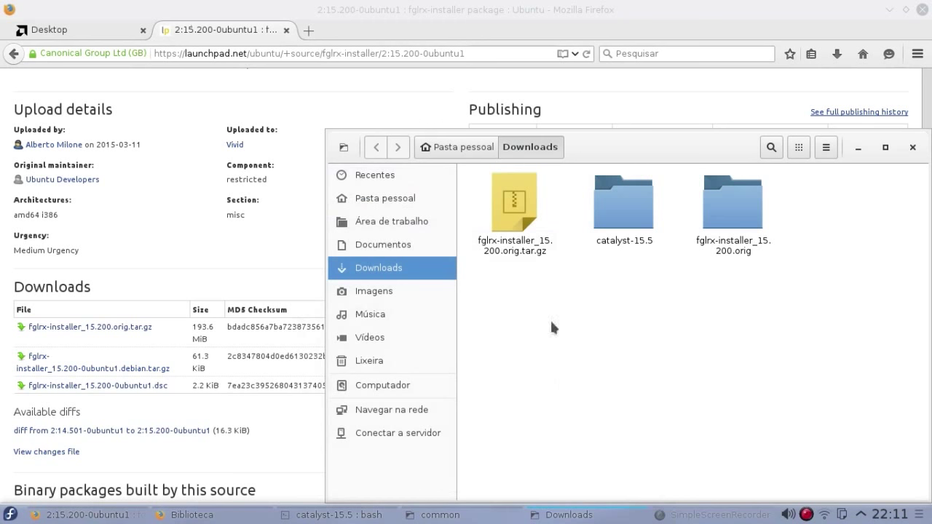
Rename the extracted fglrx-installer_15.200.orig folder as catalyst-15.3-beta.
left_click(732, 243)
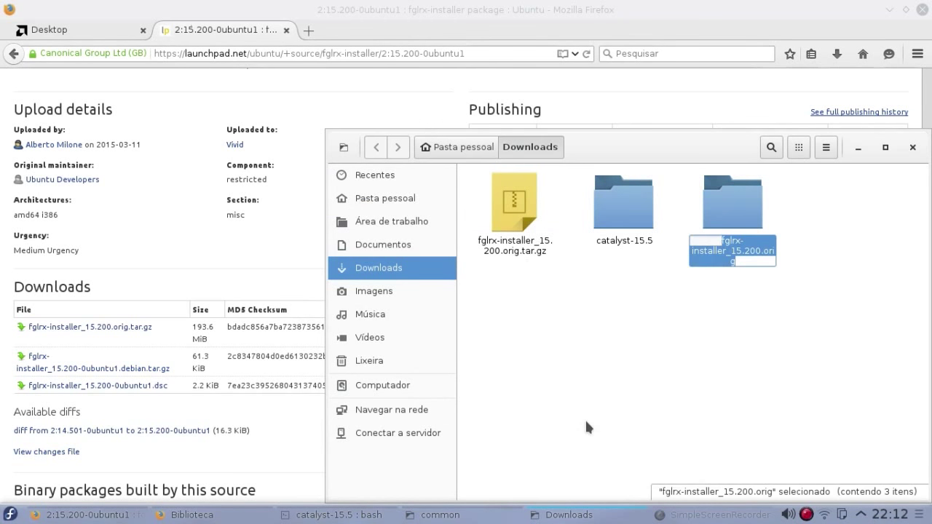
type("ca")
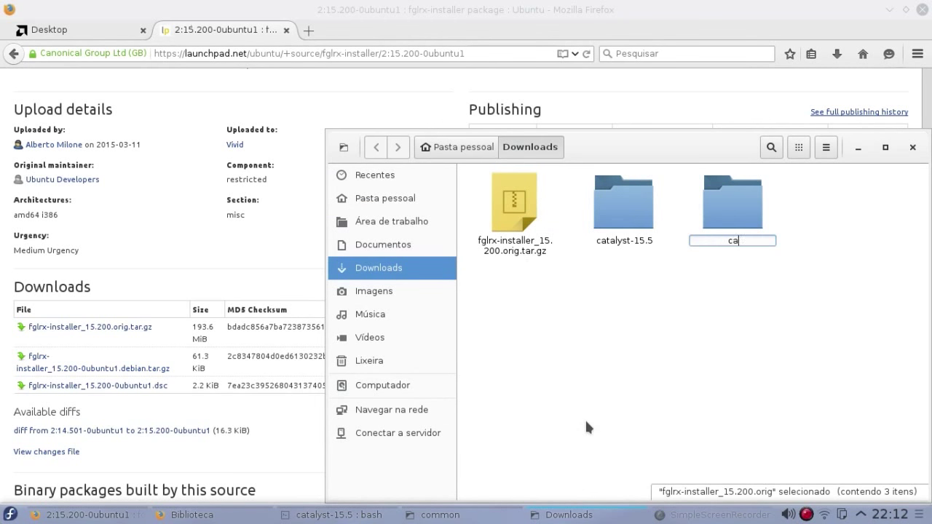
type("talyst-15.3-beta")
key("Return")
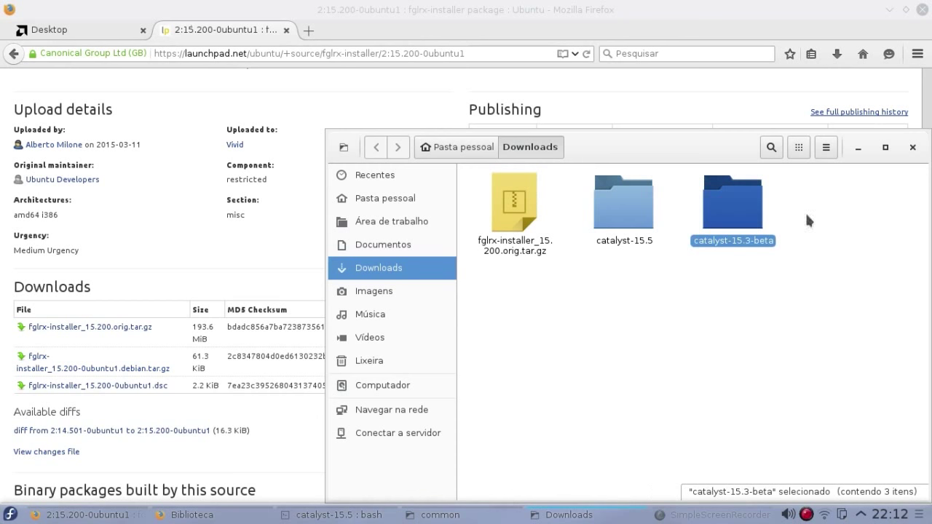
Open the catalyst-15.3-beta folder and reduce its icons to the smallest size.
double_click(726, 213)
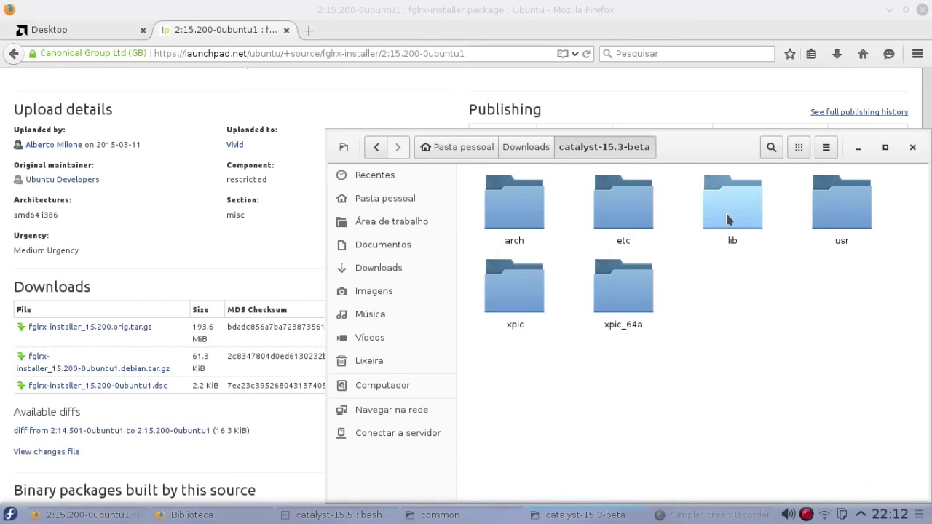
left_click(514, 220)
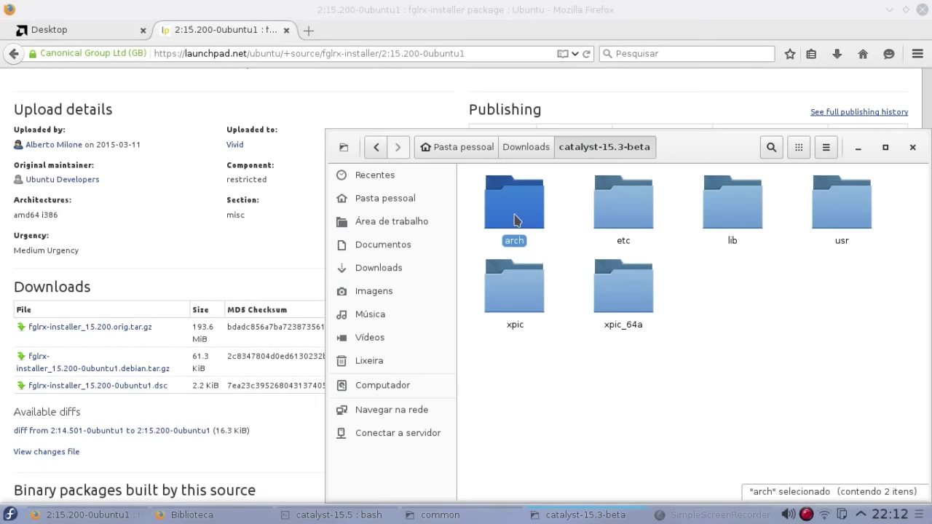
left_click(530, 302)
left_click(650, 269)
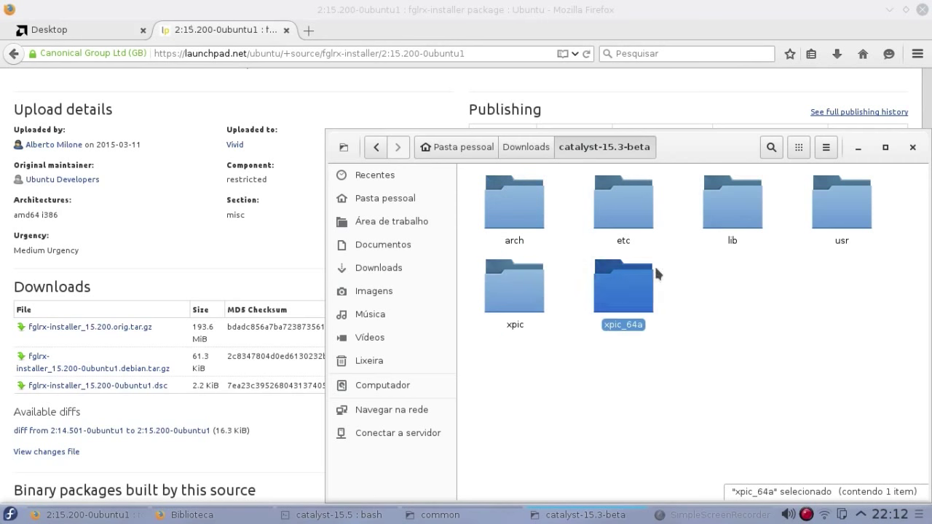
left_click(802, 152)
left_click_drag(799, 209, 754, 211)
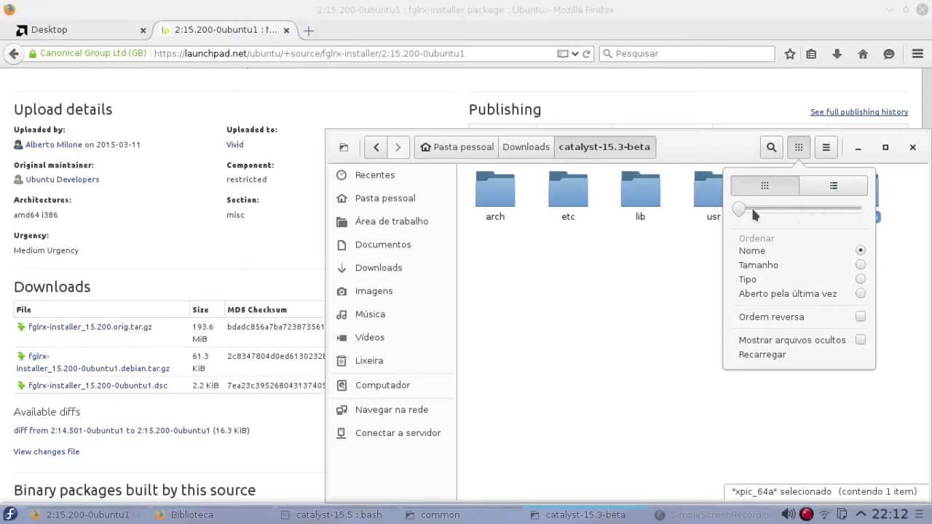
left_click(802, 147)
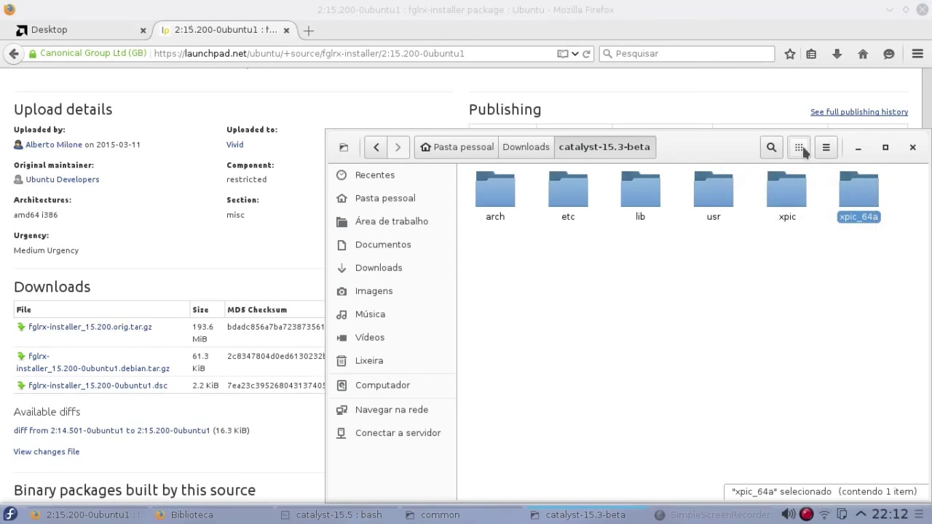
Create a new folder named common inside catalyst-15.3-beta, as in the ati155 folder.
left_click(499, 202)
left_click(787, 195)
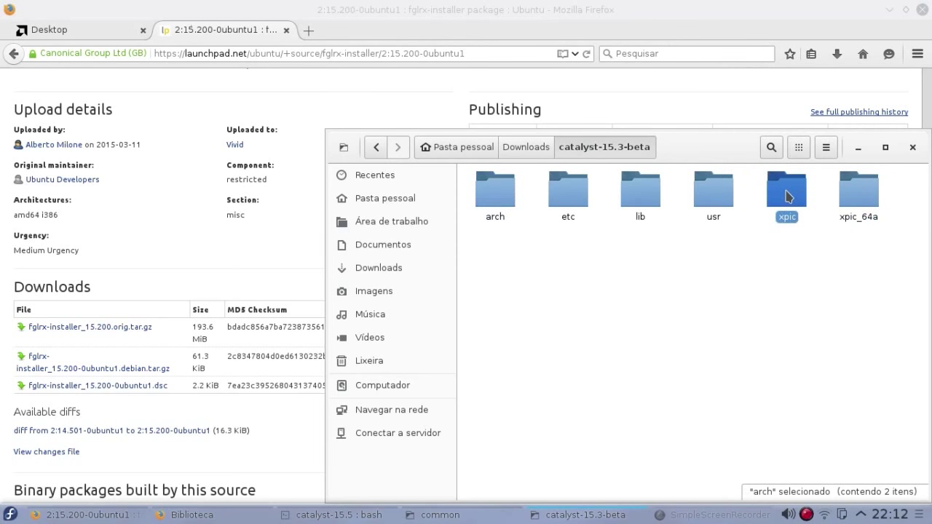
left_click(861, 201)
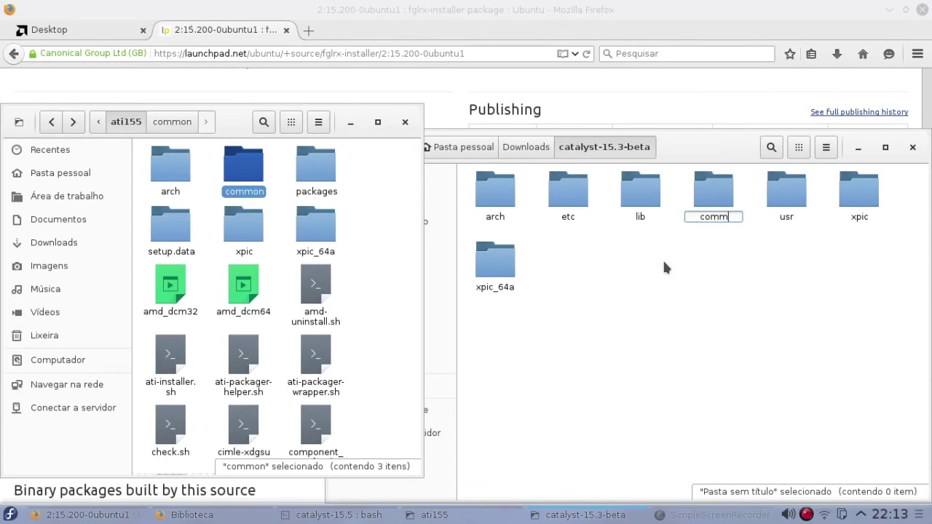
type("on")
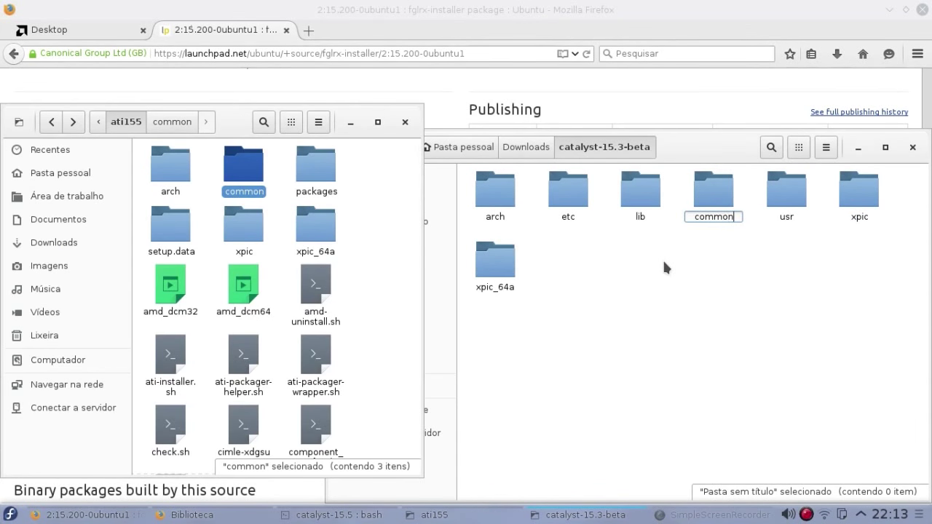
key("Return")
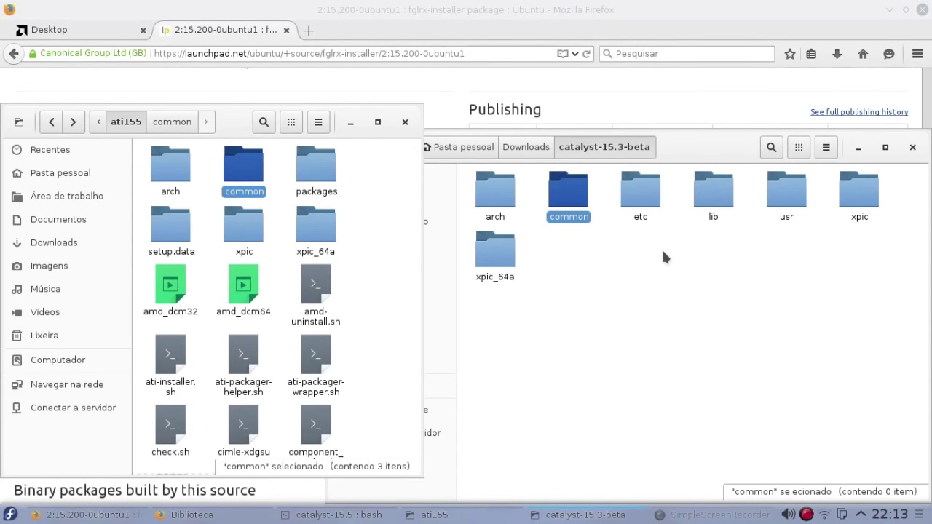
Open the common folder of ati155 to compare its subfolders with those in catalyst-15.3-beta.
left_click(641, 204)
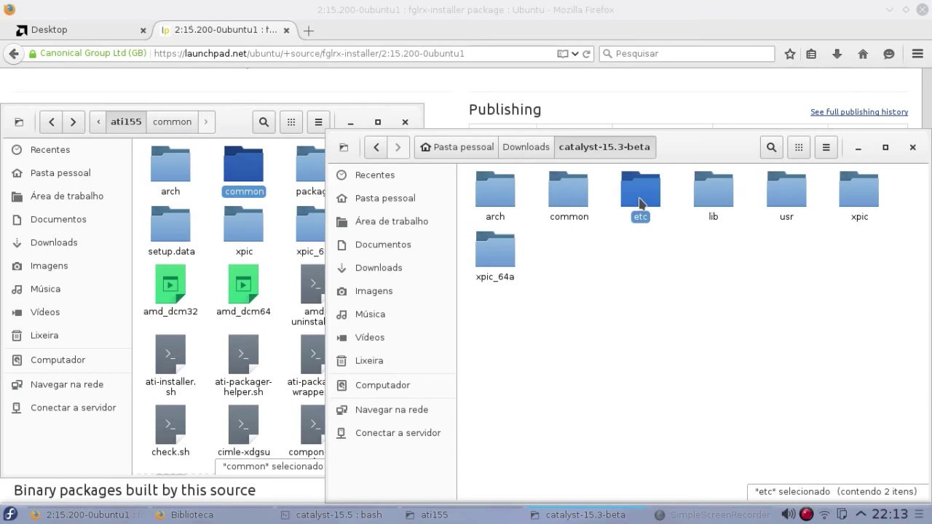
double_click(244, 167)
left_click(686, 258)
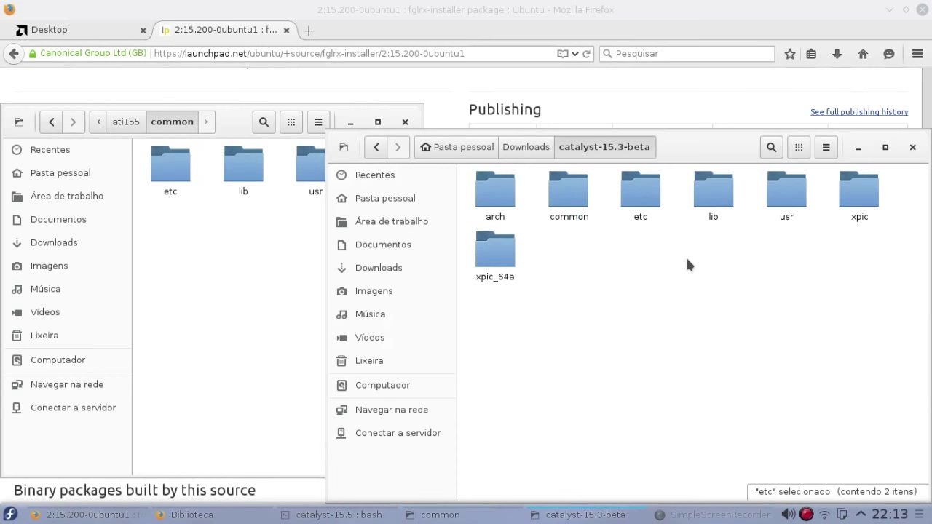
Move the etc, lib and usr folders of catalyst-15.3-beta into its common subfolder.
left_click(644, 195)
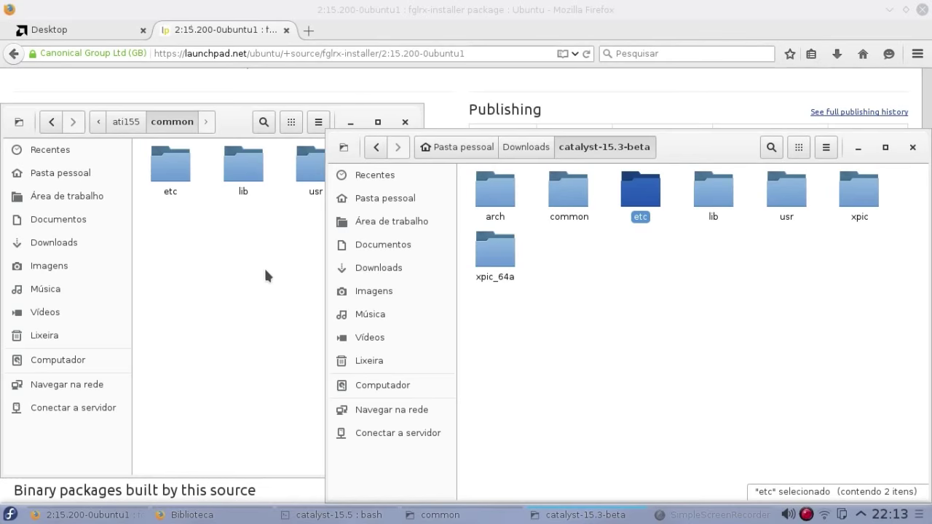
left_click_drag(327, 224, 363, 224)
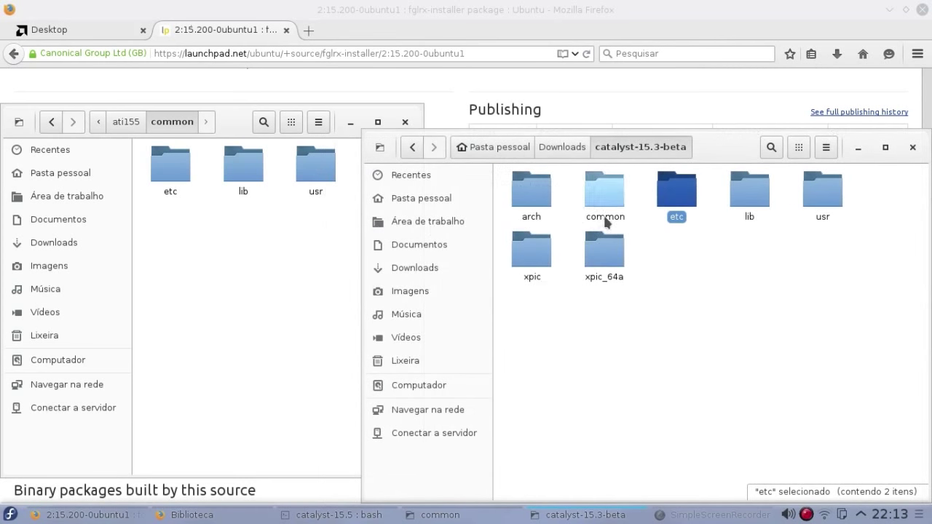
left_click(757, 200, "ctrl")
left_click(826, 197, "ctrl")
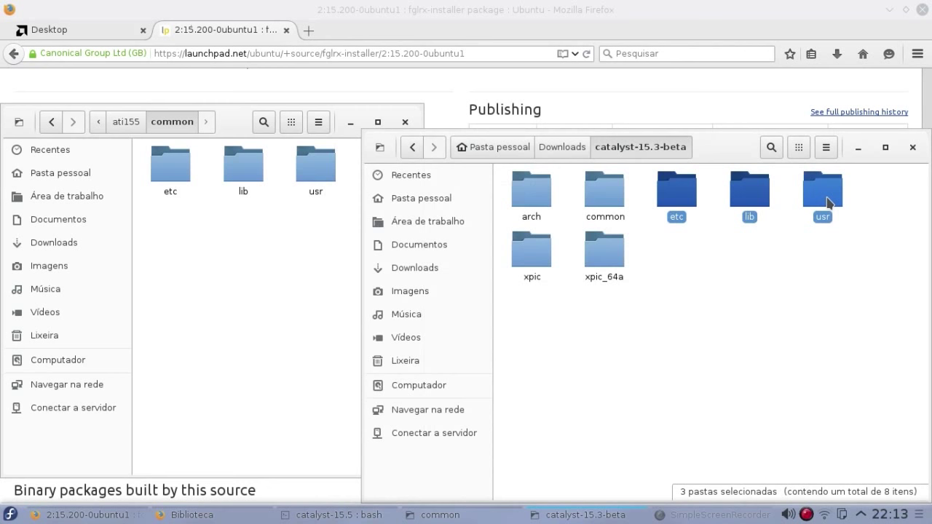
right_click(677, 197)
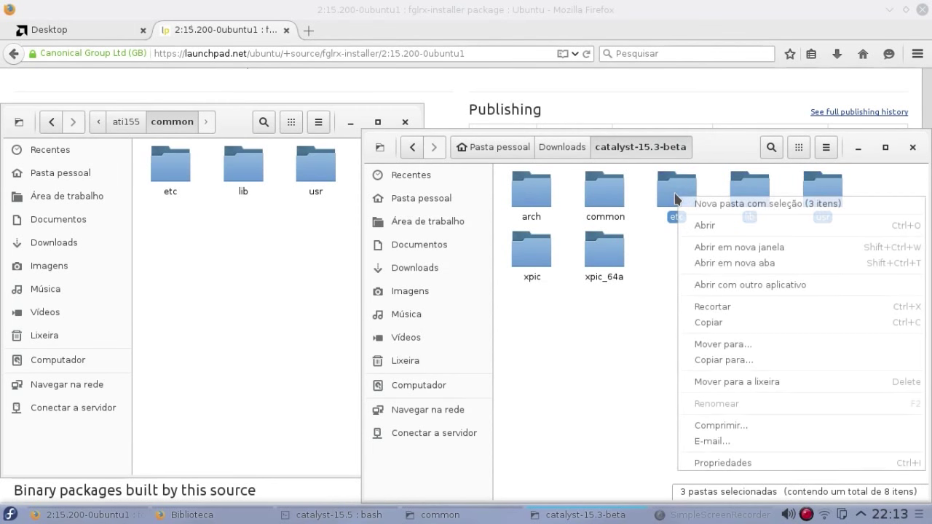
left_click(713, 307)
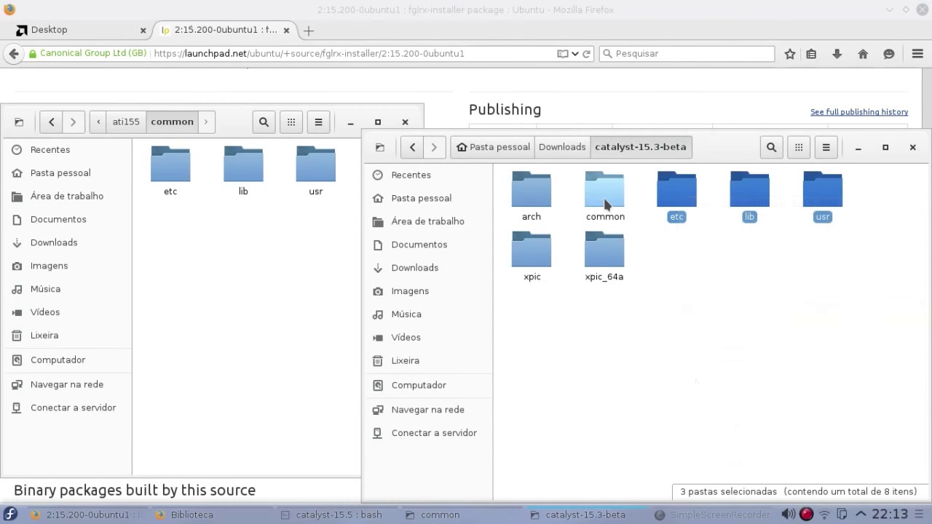
double_click(604, 191)
right_click(612, 228)
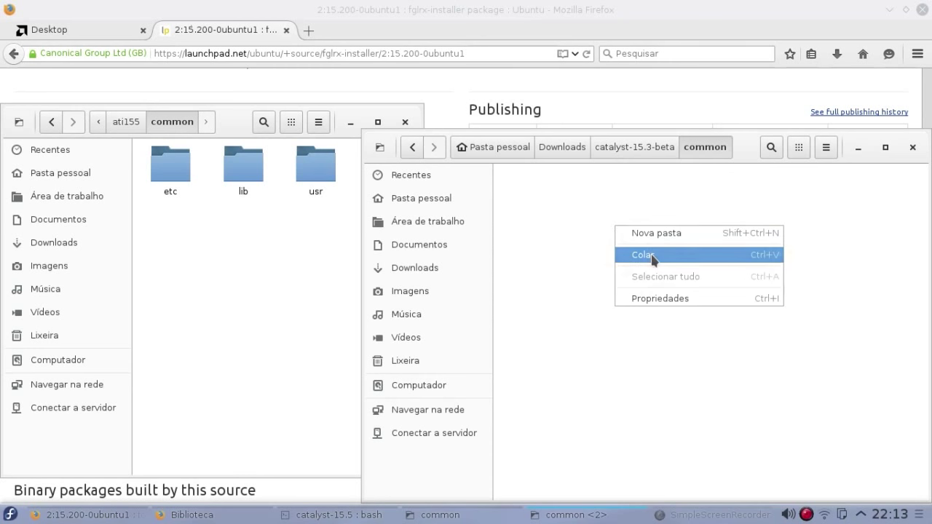
left_click(652, 260)
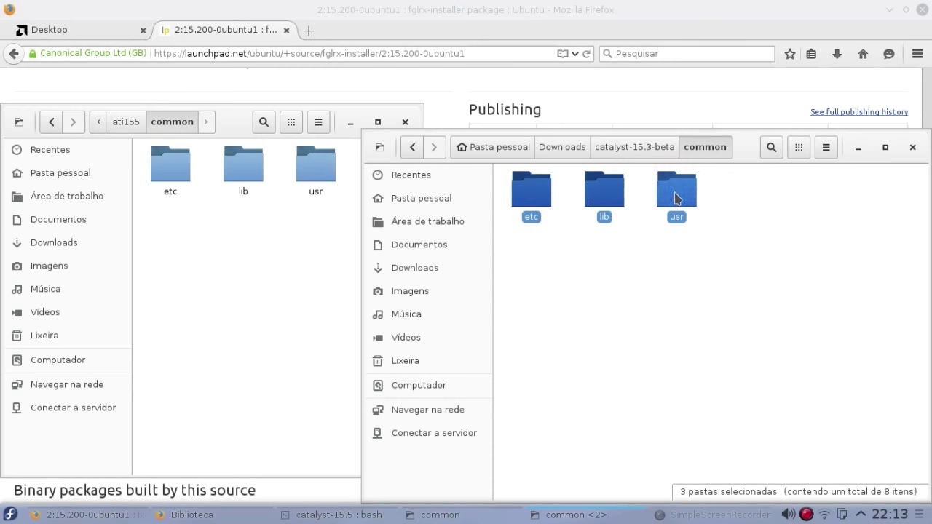
Return one file window to the catalyst-15.3-beta folder and the other to the ati155 folder.
left_click(635, 202)
left_click(623, 147)
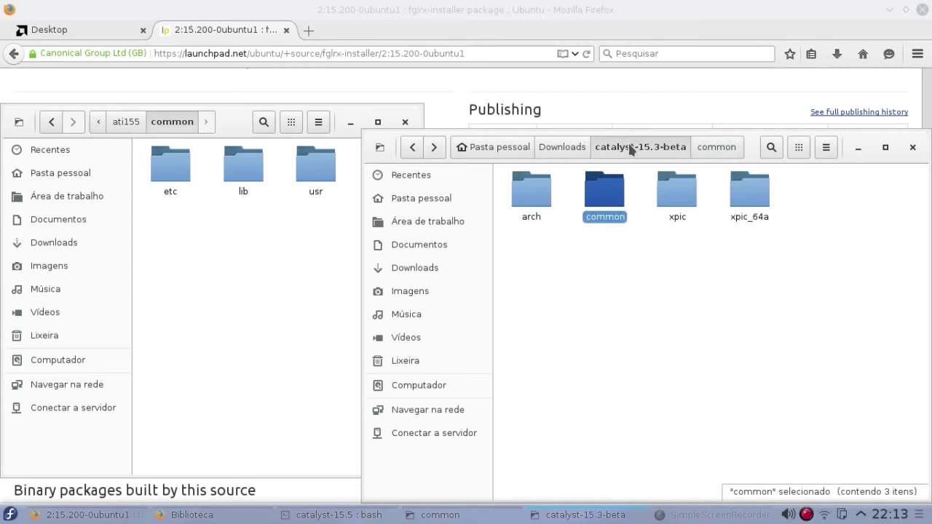
left_click(587, 285)
left_click(180, 125)
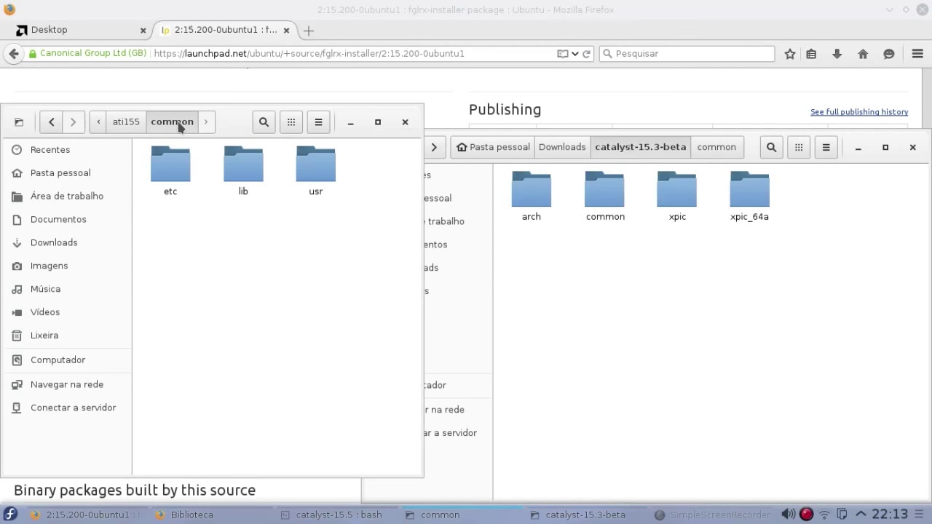
left_click(126, 121)
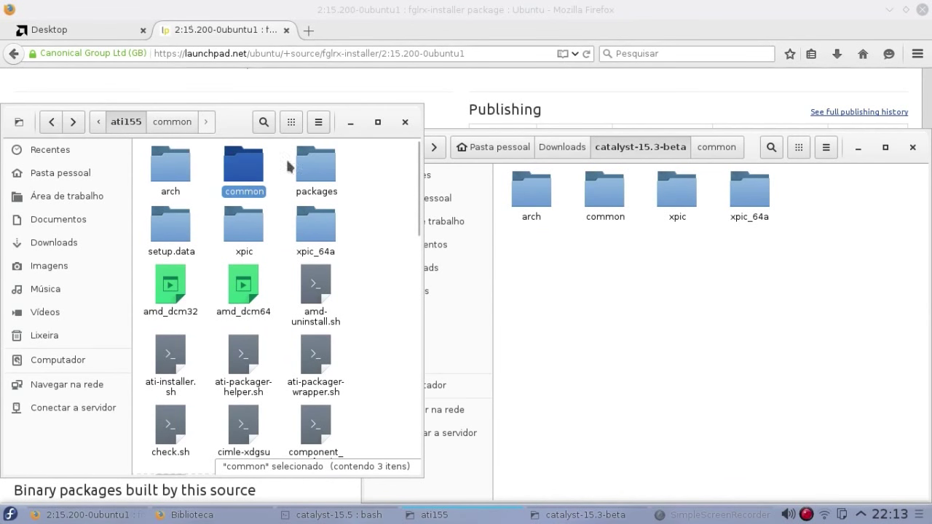
Compare the arch, common, xpic and xpic_64a folders in ati155 with those in catalyst-15.3-beta.
left_click(374, 200)
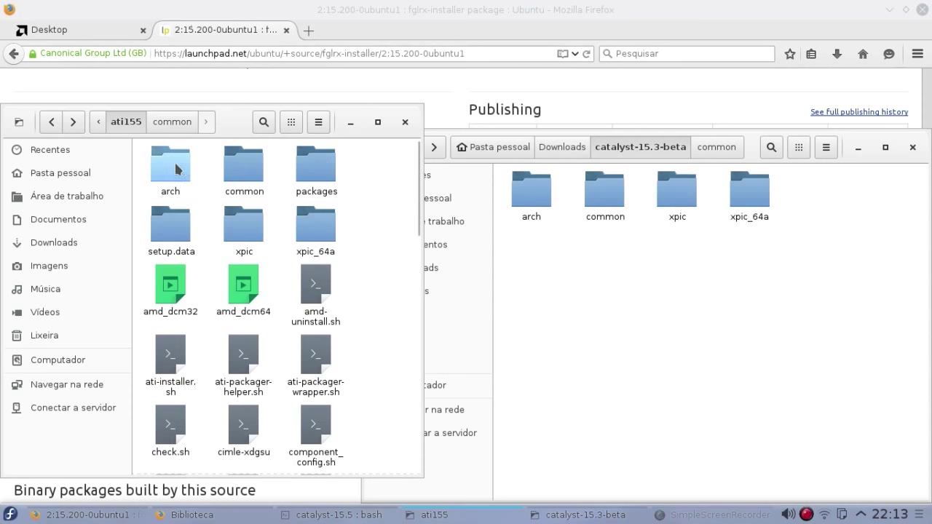
left_click(153, 167)
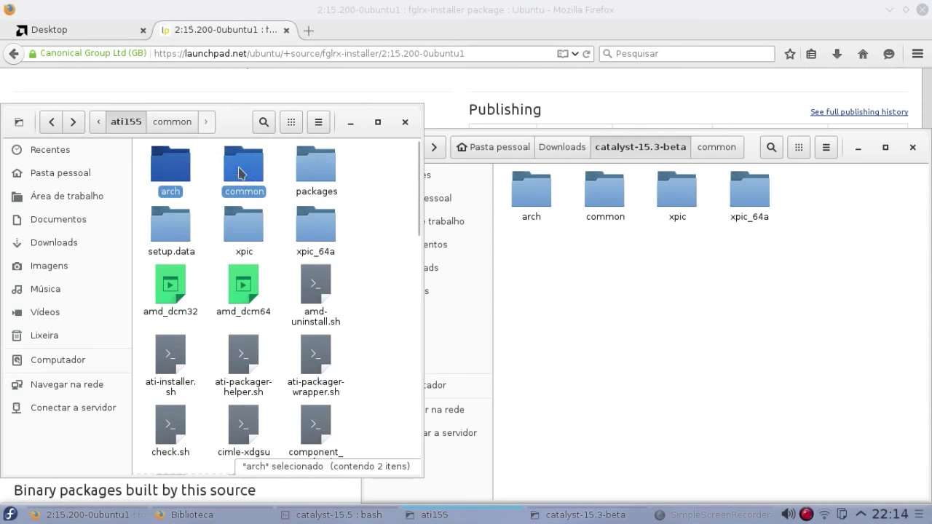
left_click(241, 173, "ctrl")
left_click(252, 222, "ctrl")
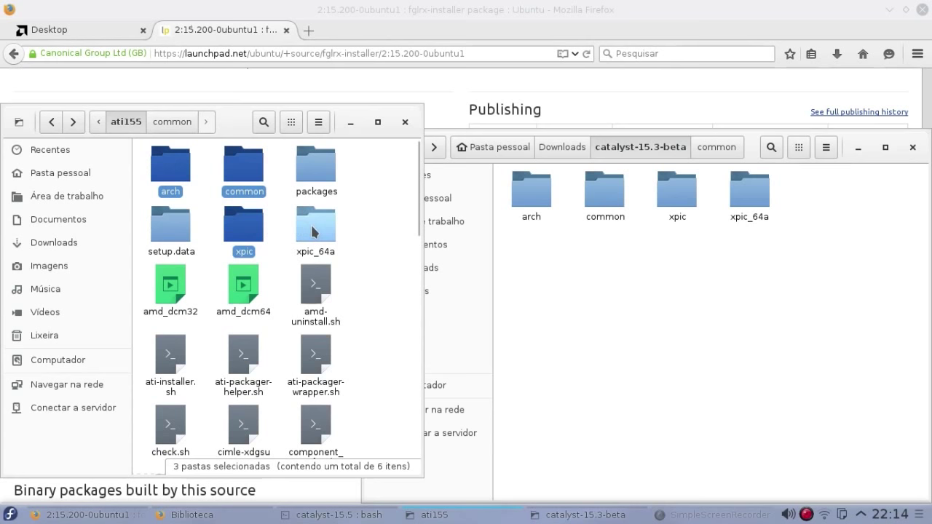
left_click(311, 224, "ctrl")
left_click(542, 198)
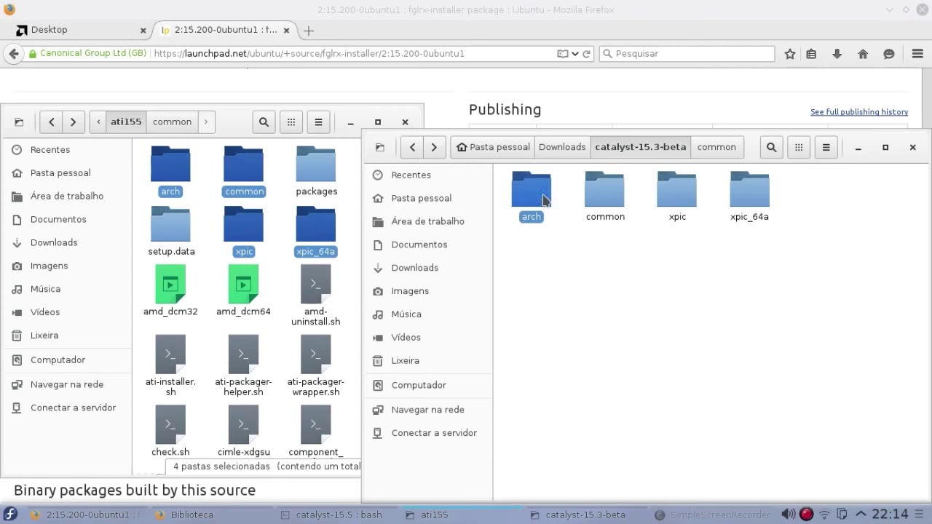
left_click(617, 198)
left_click(678, 198)
left_click(749, 201)
left_click(713, 281)
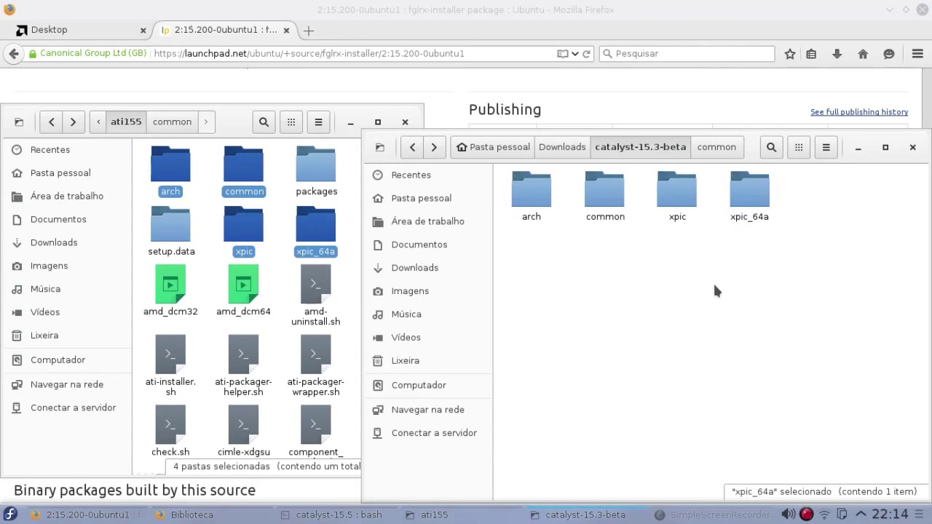
Copy the arch, common, xpic and xpic_64a folders from catalyst-15.3-beta into ati155.
left_click_drag(540, 267, 774, 193)
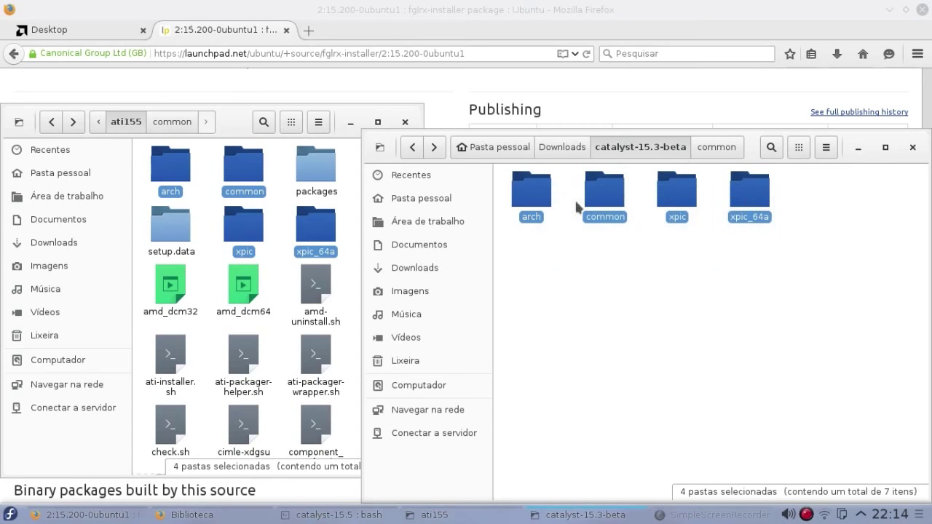
right_click(540, 198)
left_click(587, 321)
left_click(206, 224)
right_click(207, 228)
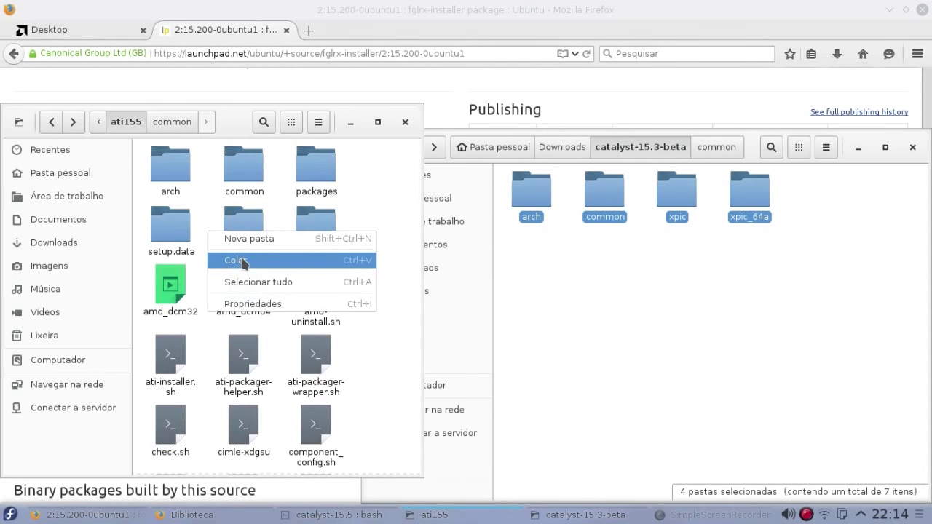
left_click(243, 260)
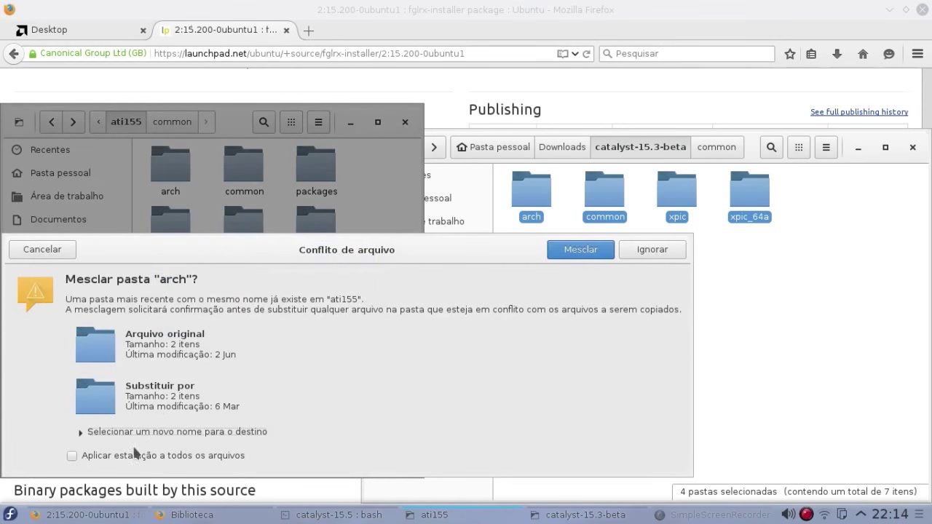
Resolve the copy conflicts by merging all folders and replacing all existing files, starting with arch and libOpenCL.so.1.
left_click(72, 457)
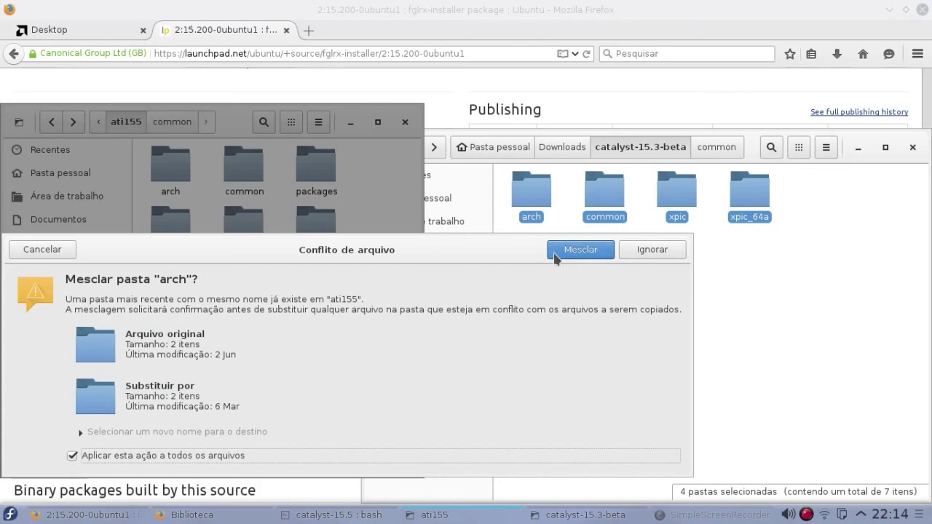
left_click(587, 251)
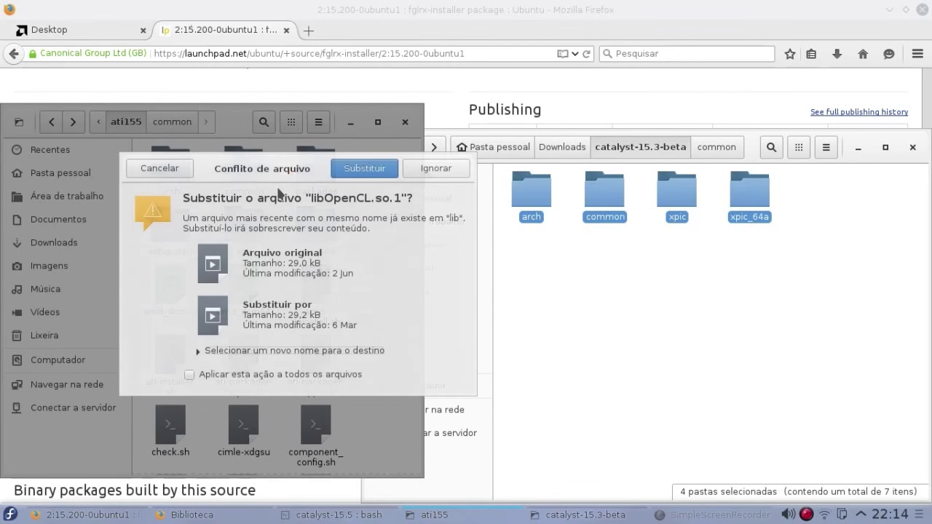
left_click(190, 376)
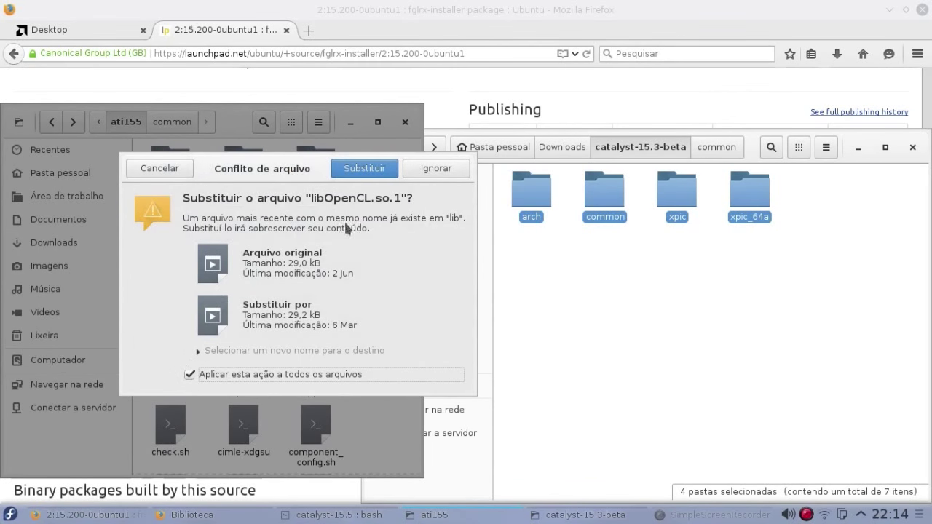
left_click(369, 168)
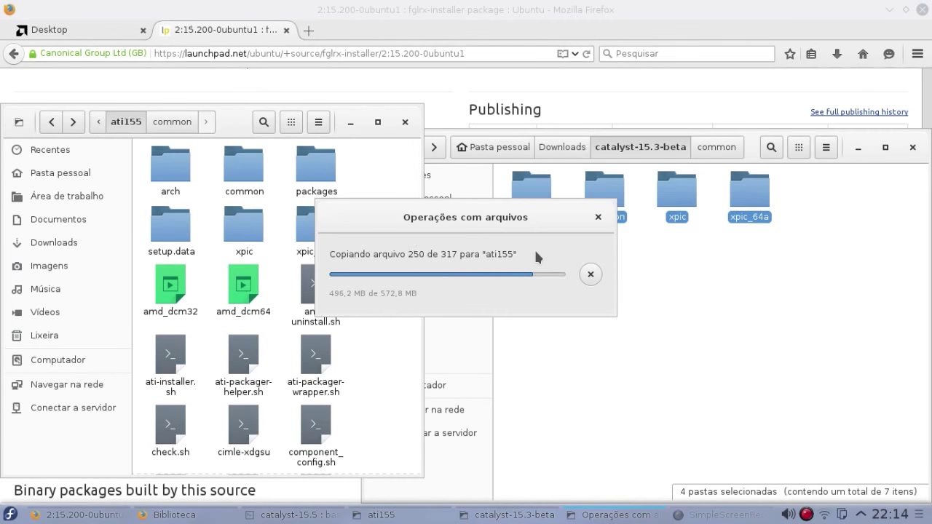
Close the file window used for catalyst-15.3-beta, and widen and reposition the ati155 window.
left_click(575, 137)
left_click(567, 142)
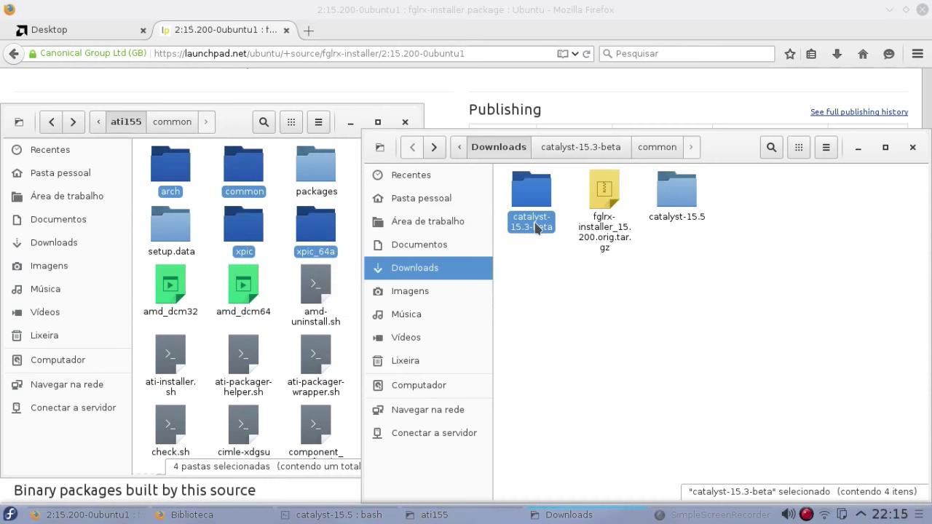
left_click(547, 258)
key("ctrl+w")
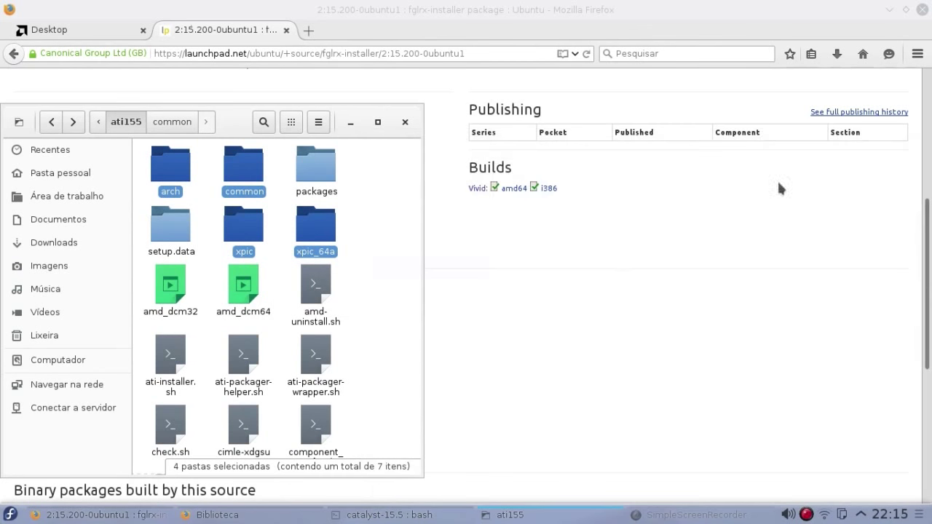
left_click_drag(422, 194, 462, 202)
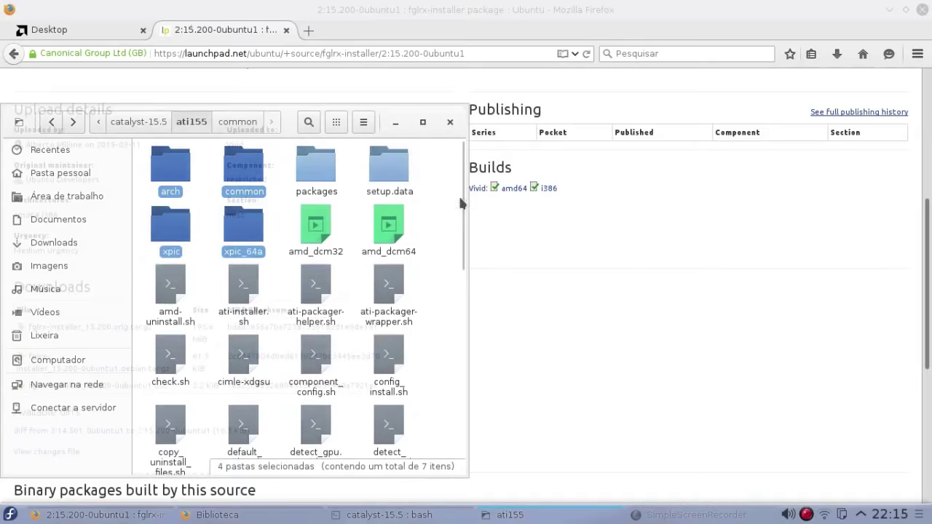
left_click_drag(286, 119, 549, 73)
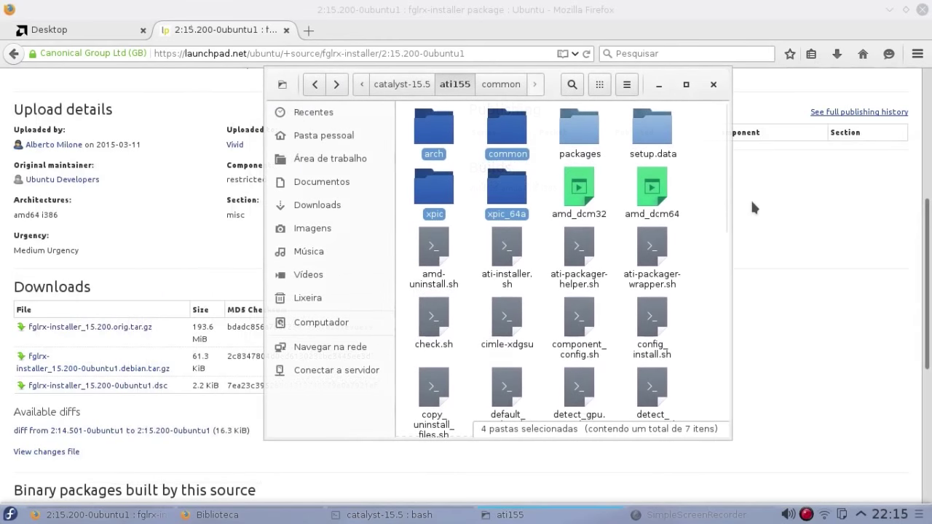
left_click_drag(731, 234, 780, 235)
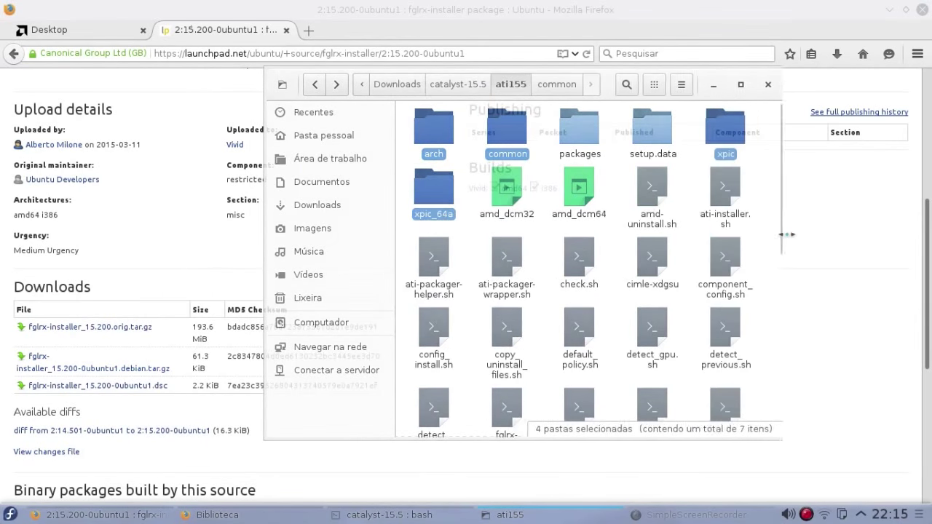
Switch to Firefox, close the Launchpad fglrx-installer tab and load Google in the remaining tab.
left_click(427, 25)
left_click(286, 30)
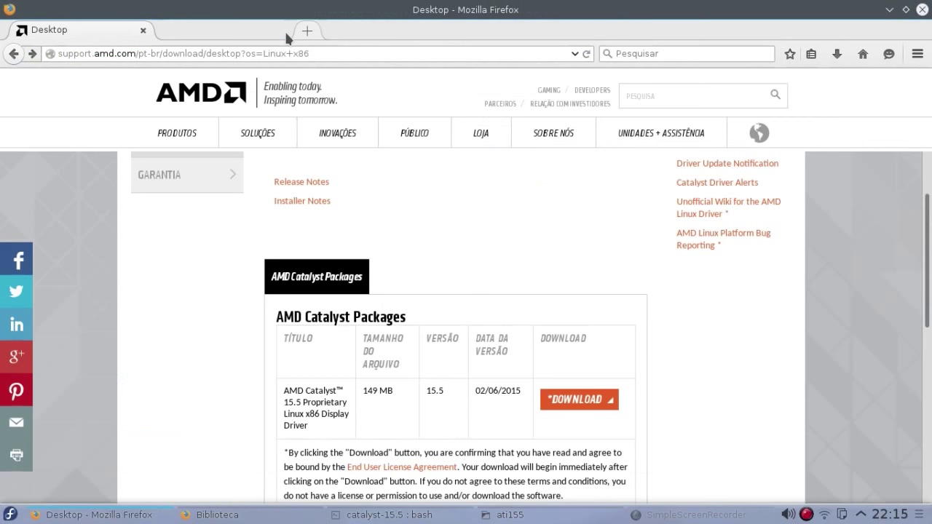
left_click(167, 53)
type("g")
key("Return")
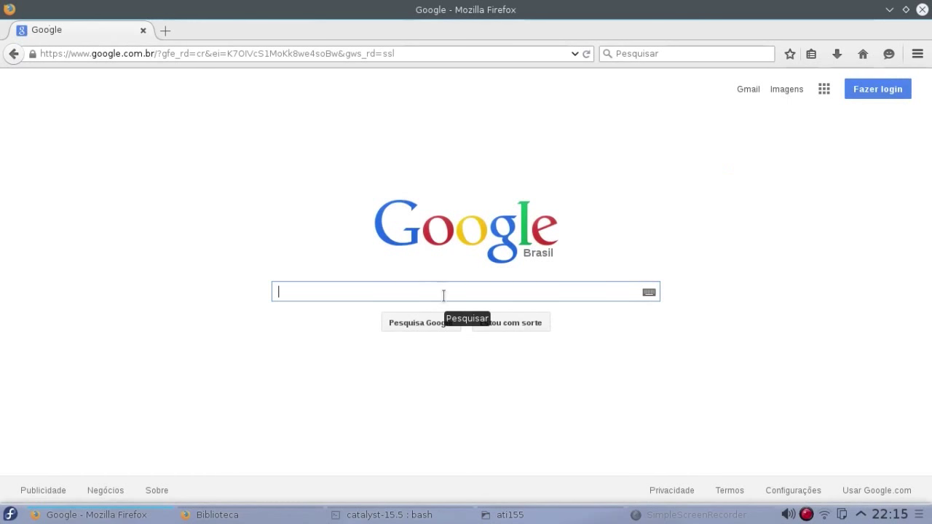
Find through Google the Engineering Walden guide on installing AMD Catalyst 15.5 on Fedora 22 and go to its step 4 about ultra-2.patch.
type("ins")
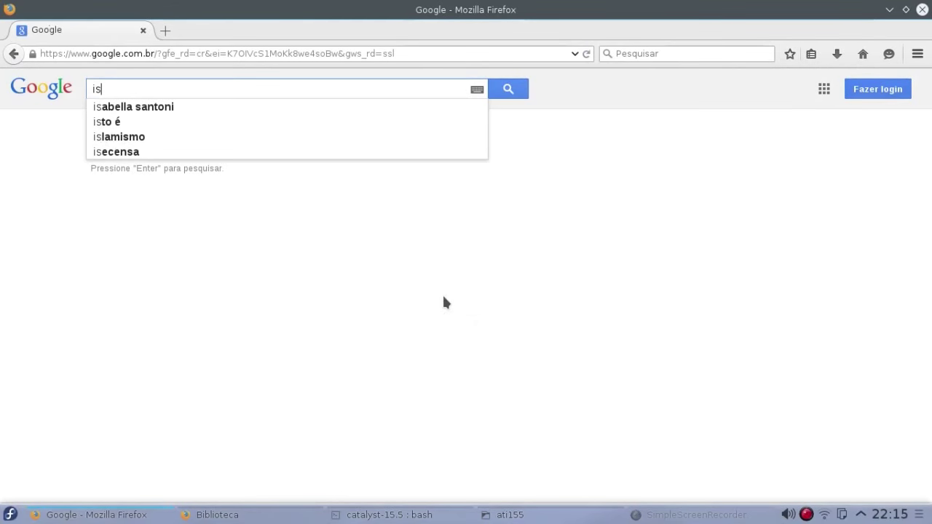
key("BackSpace")
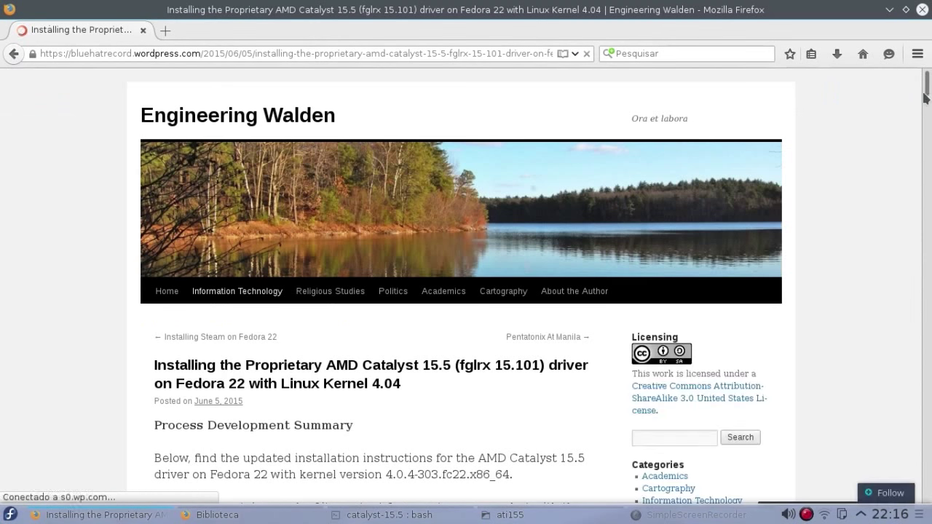
scroll(100, 379, "down", 5)
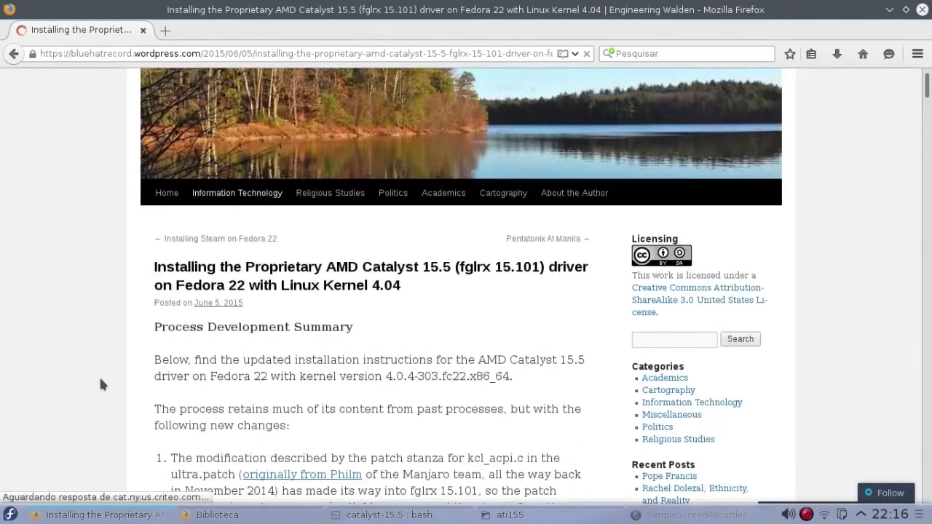
scroll(109, 335, "down", 8)
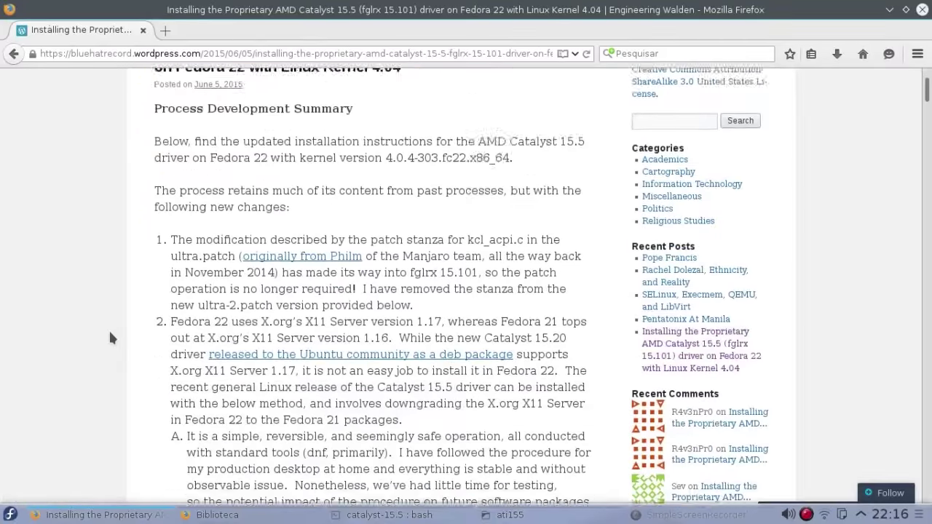
scroll(111, 337, "down", 13)
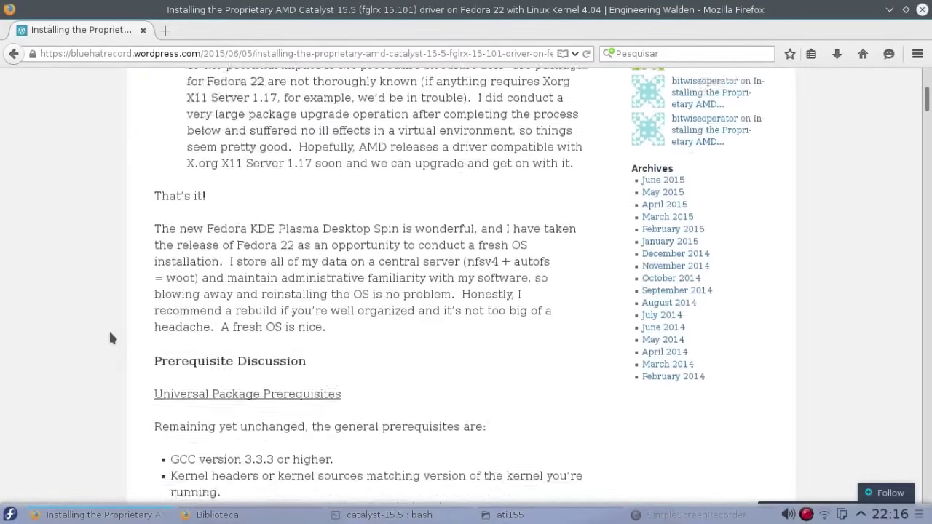
scroll(110, 337, "down", 12)
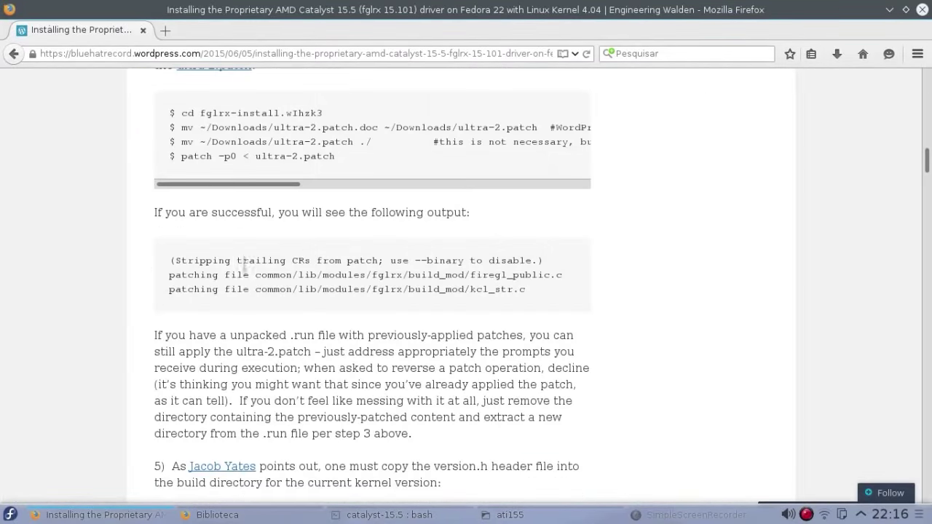
scroll(125, 272, "up", 3)
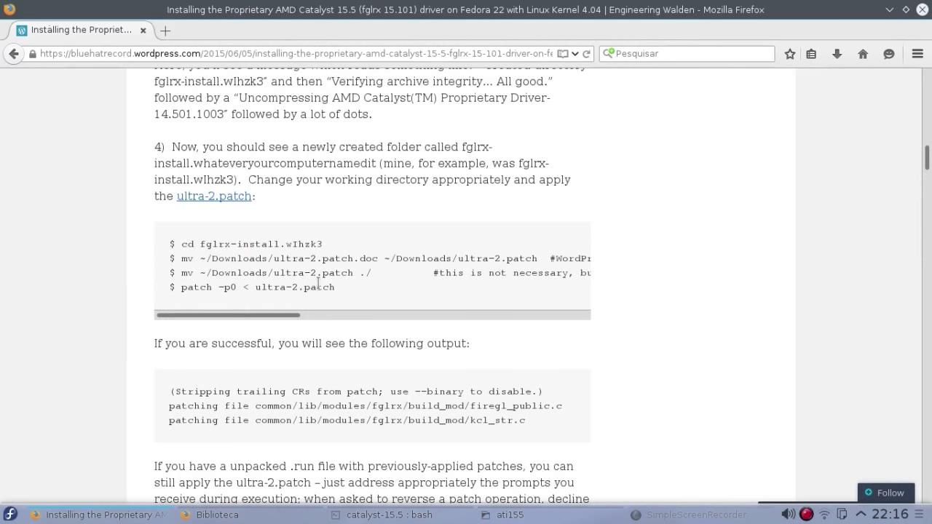
Save the file linked as ultra-2.patch in the guide to Downloads as ultra-2-patch.doc.
right_click(218, 198)
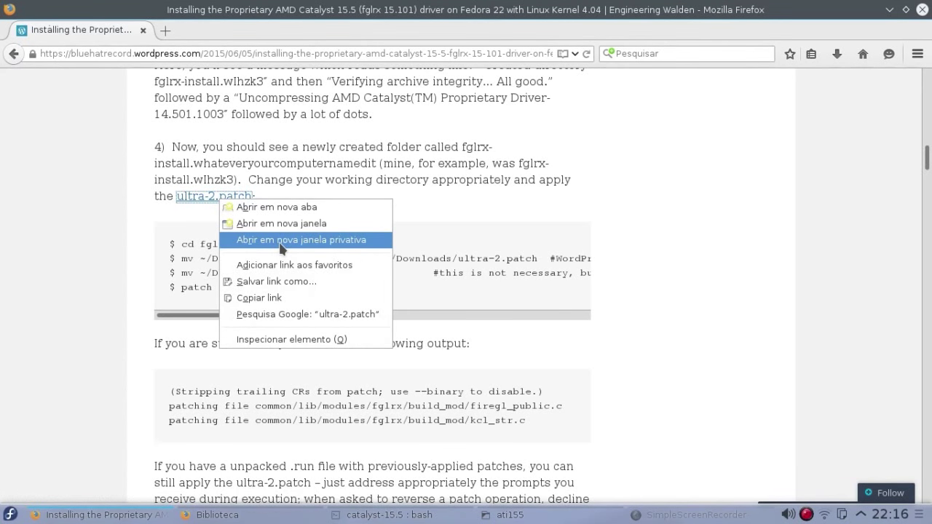
left_click(298, 285)
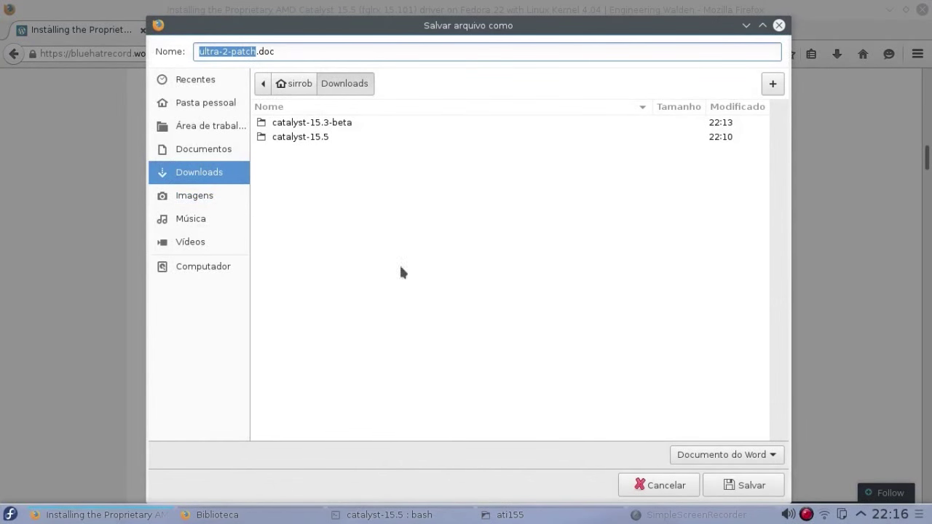
left_click(741, 486)
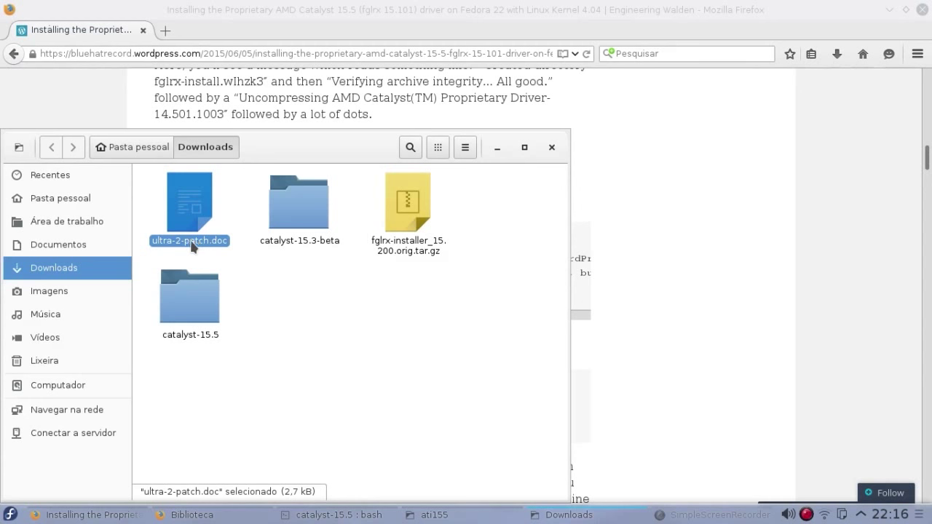
Copy ultra-2-patch.doc from Downloads into the catalyst-15.5/ati155 folder.
left_click(265, 292)
right_click(183, 247)
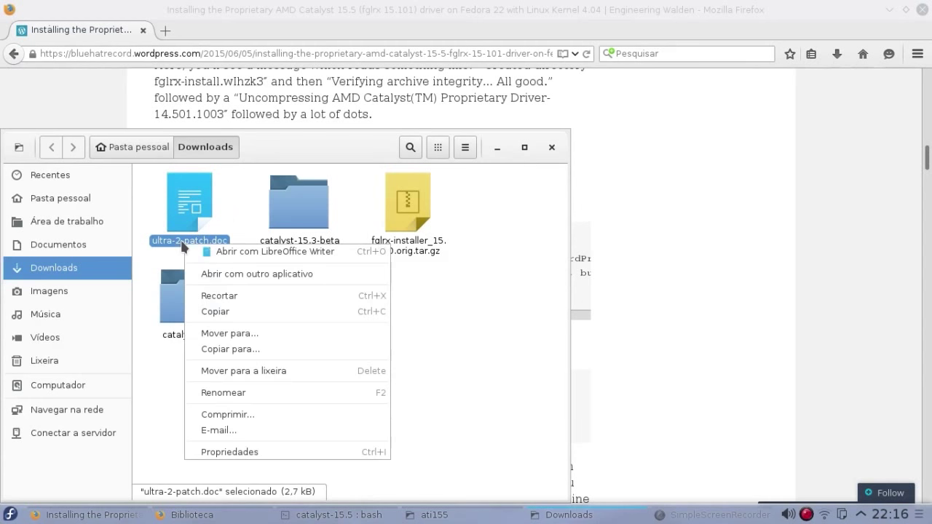
left_click(225, 312)
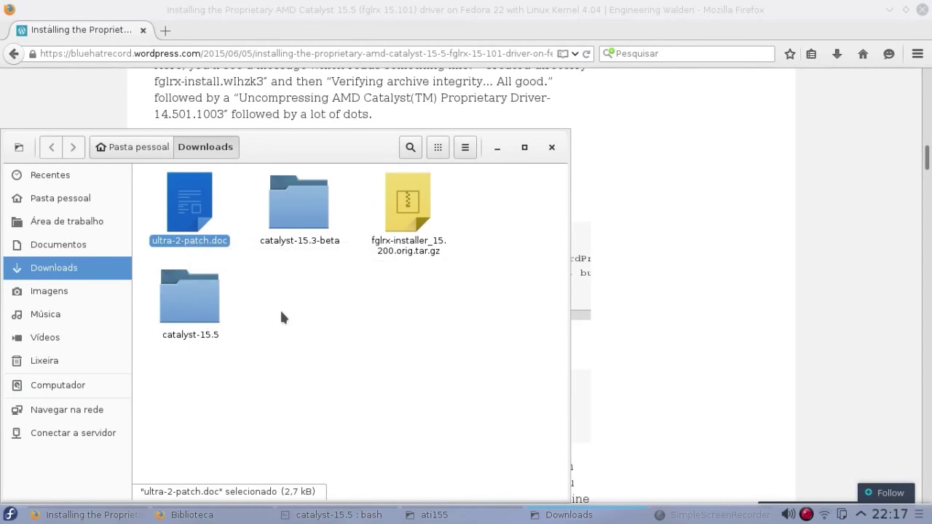
double_click(198, 298)
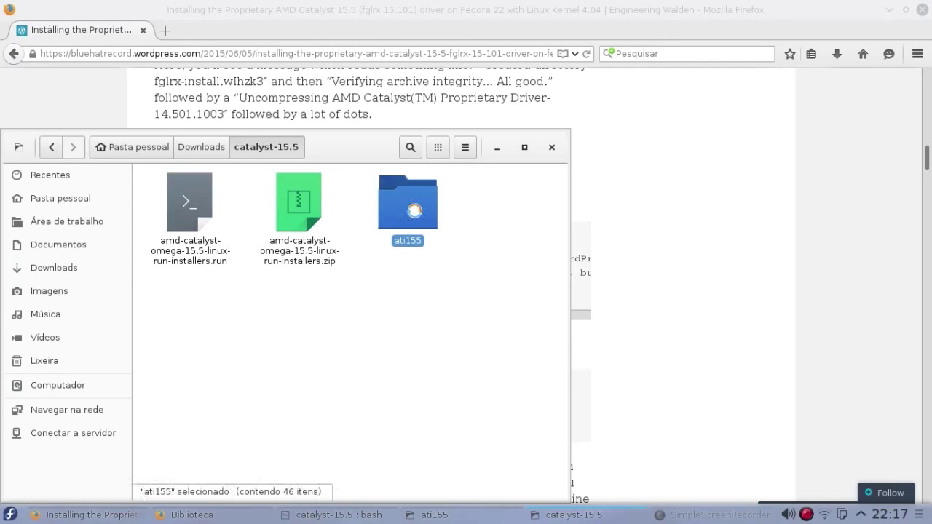
double_click(417, 217)
right_click(480, 293)
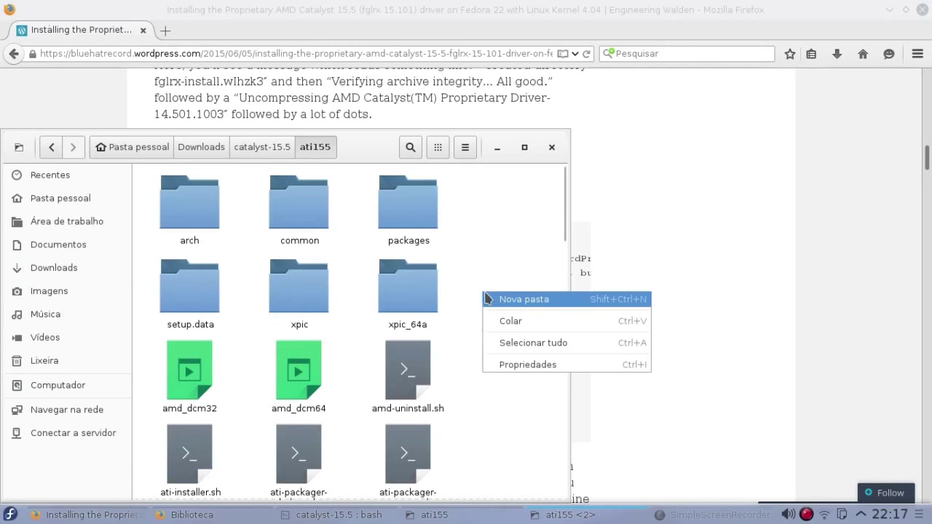
left_click(520, 321)
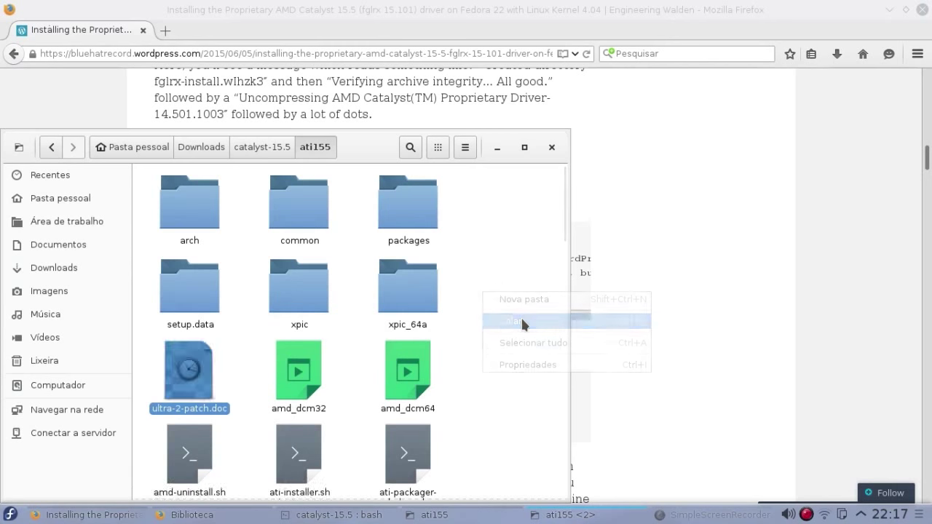
Rename the copied ultra-2-patch.doc in ati155 to ultra-2.patch.
right_click(188, 391)
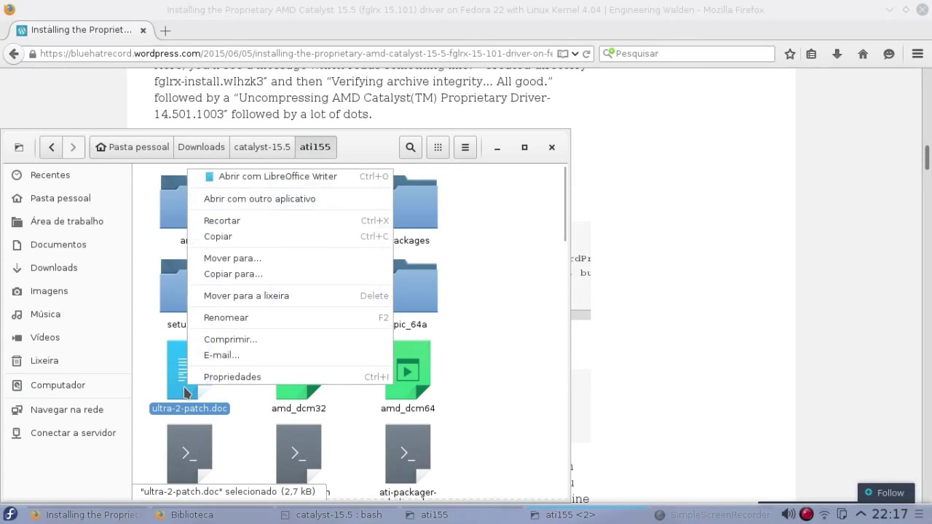
left_click(222, 318)
left_click_drag(227, 408, 207, 408)
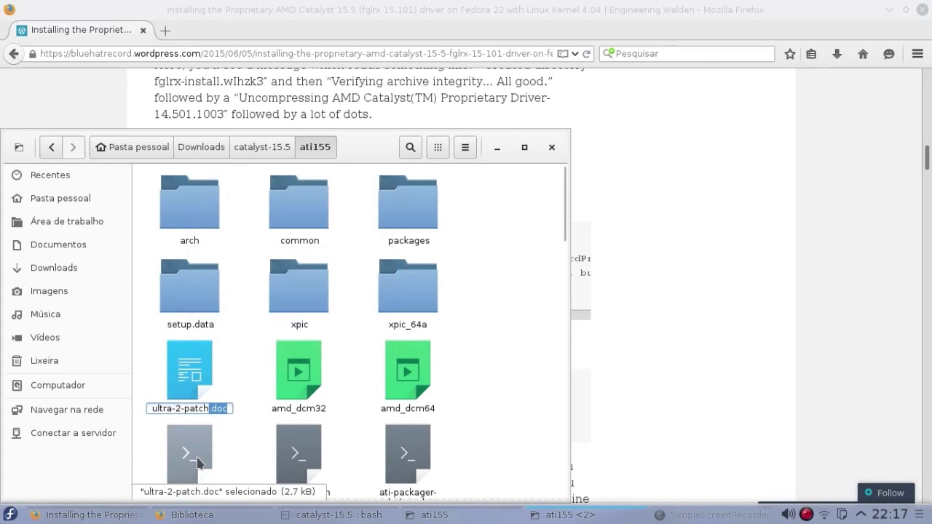
key("BackSpace")
key("Left")
key("Left")
key("Left")
key("Left")
key("Left")
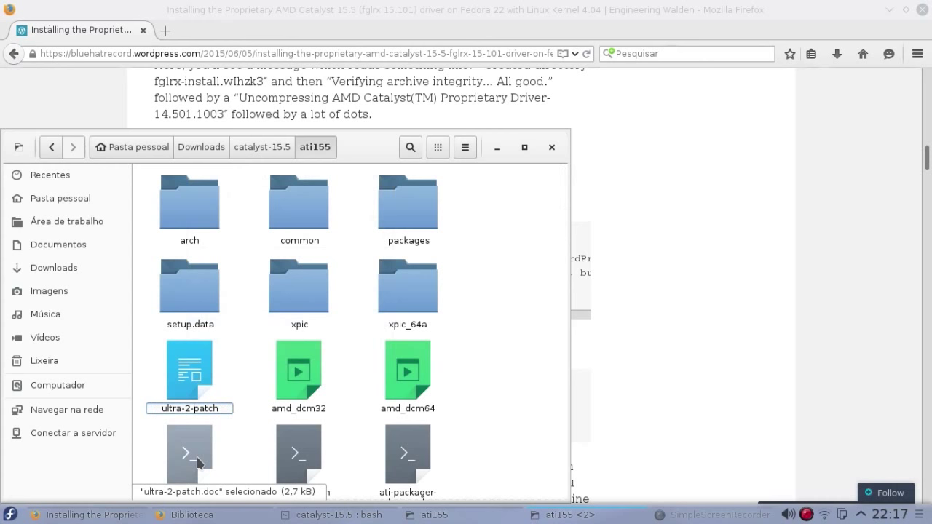
key("BackSpace")
type(".")
key("Return")
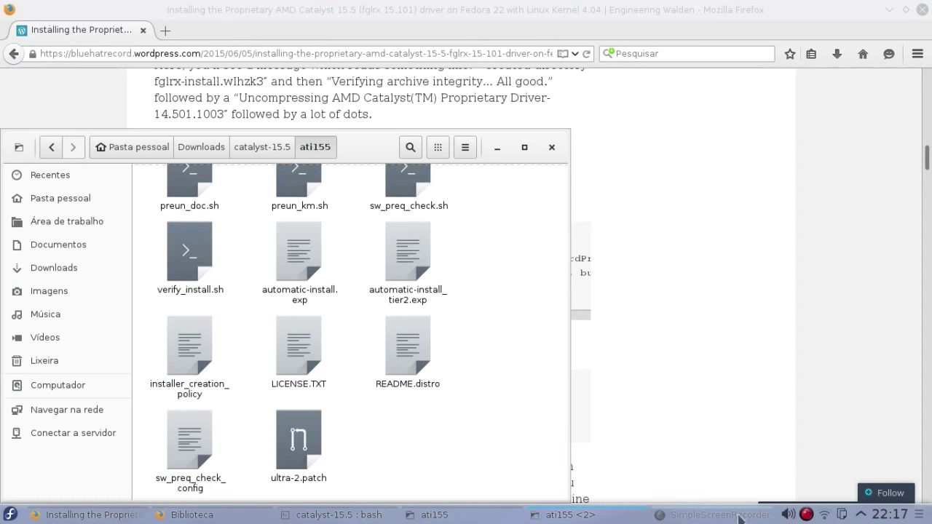
In the terminal, list the catalyst-15.5 folder, change into ati155 and list its contents.
left_click(362, 517)
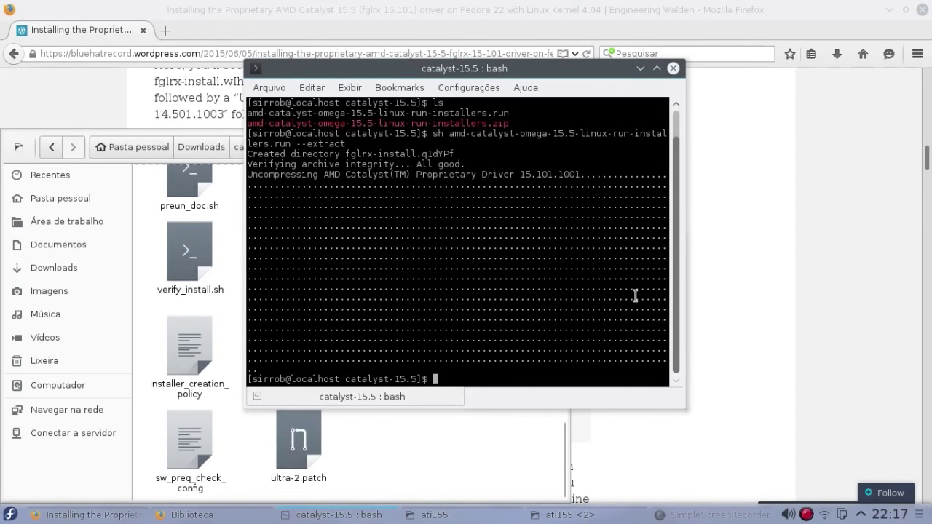
type("ls")
key("Return")
type("cd ati155")
key("Return")
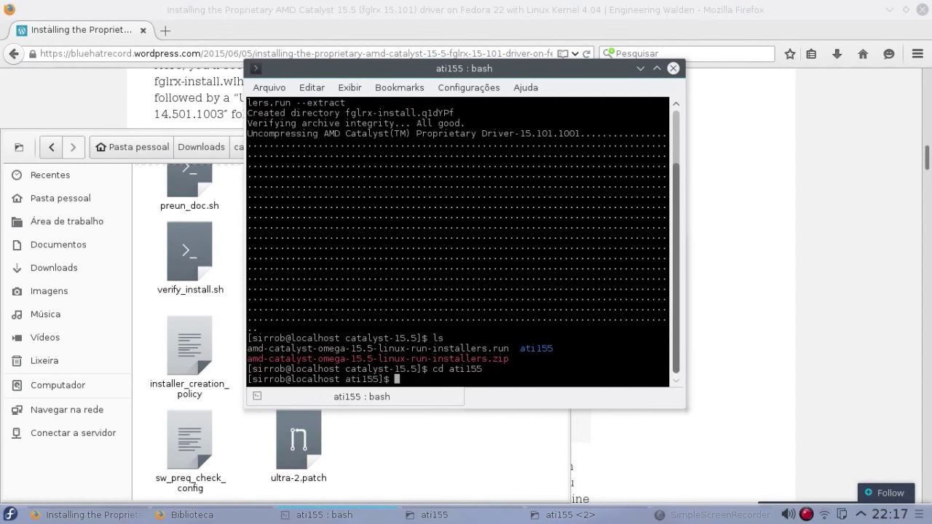
type("ls")
key("Return")
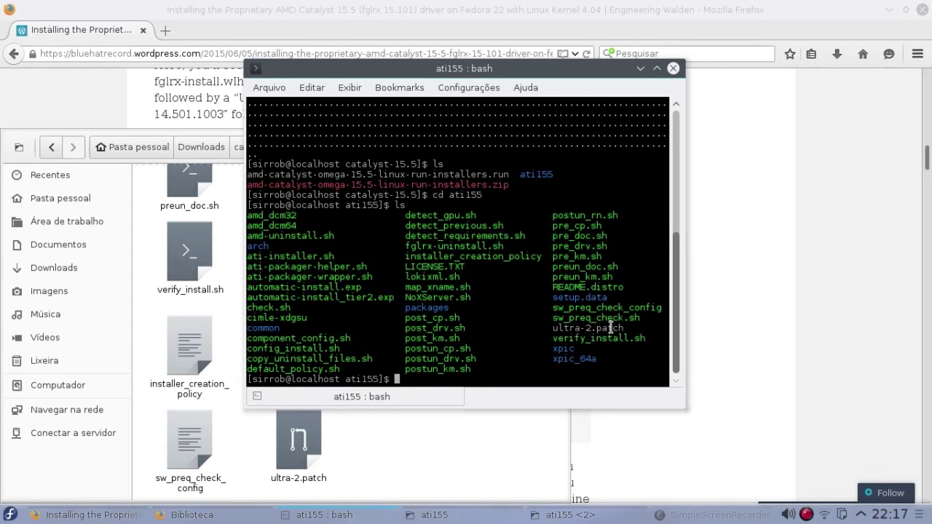
Copy the command patch -p0 < ultra-2.patch from the guide, run it in the terminal and accept installing the patch package.
left_click(728, 321)
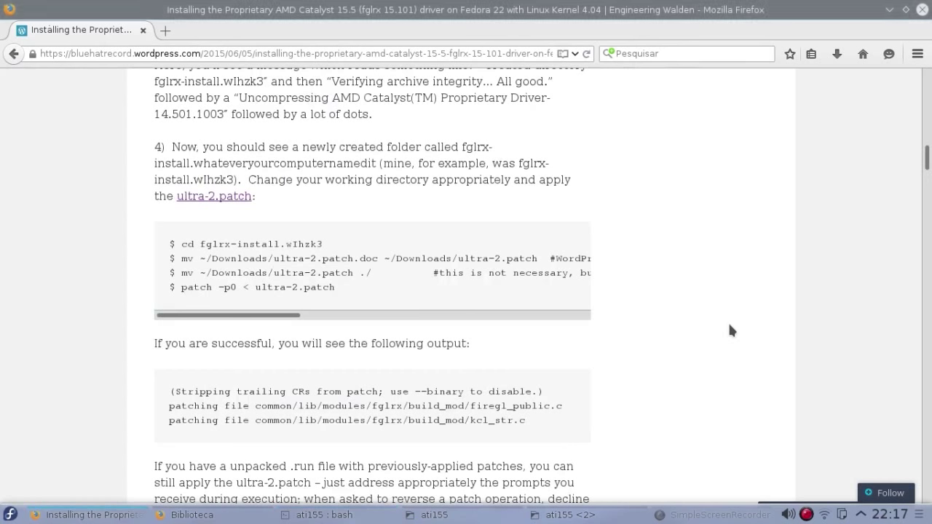
left_click_drag(335, 287, 181, 287)
right_click(291, 293)
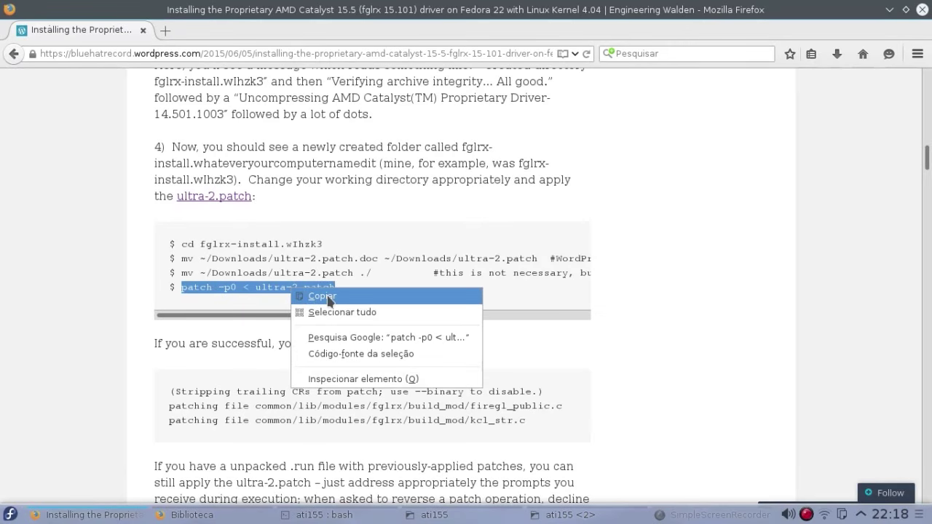
left_click(313, 297)
key("alt+Tab")
right_click(400, 380)
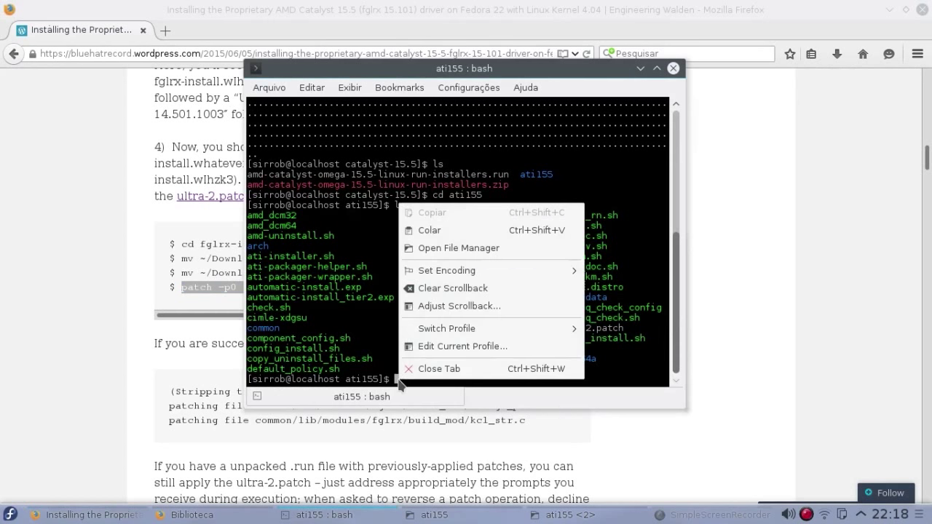
left_click(439, 231)
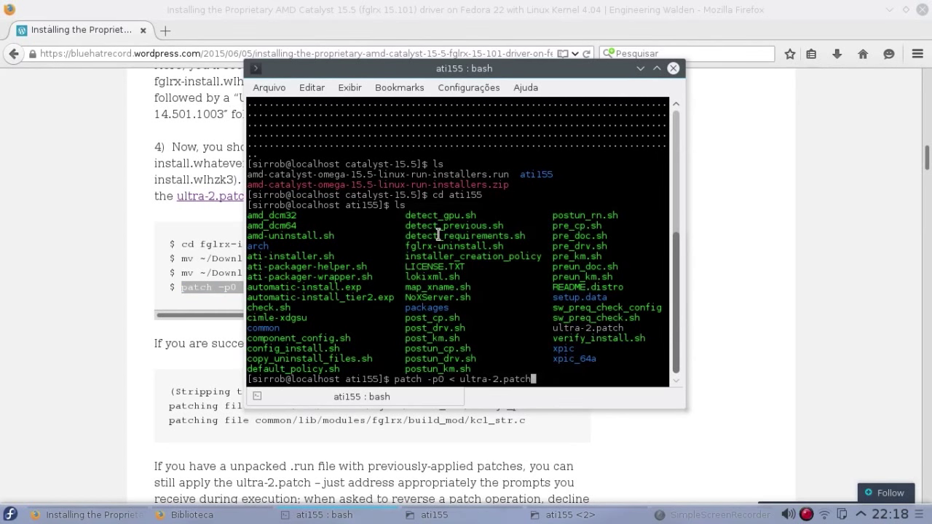
key("Return")
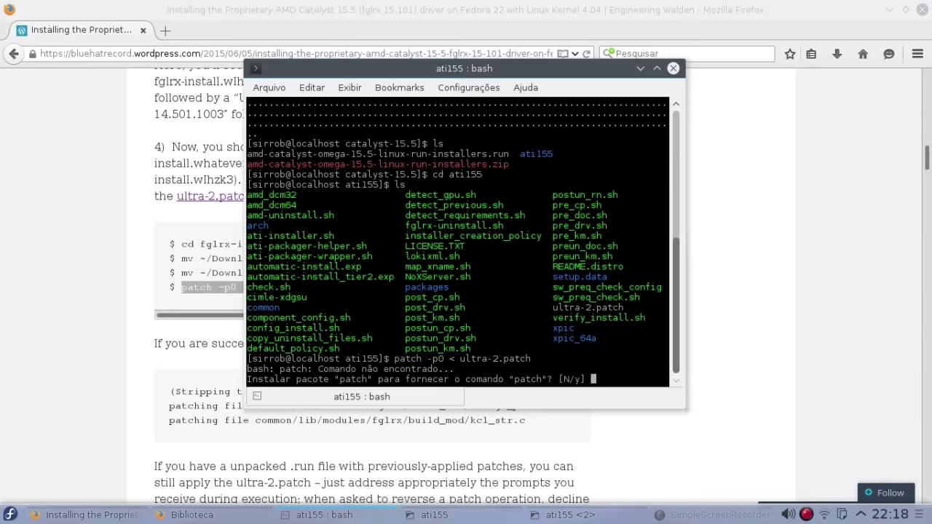
type("y")
key("Return")
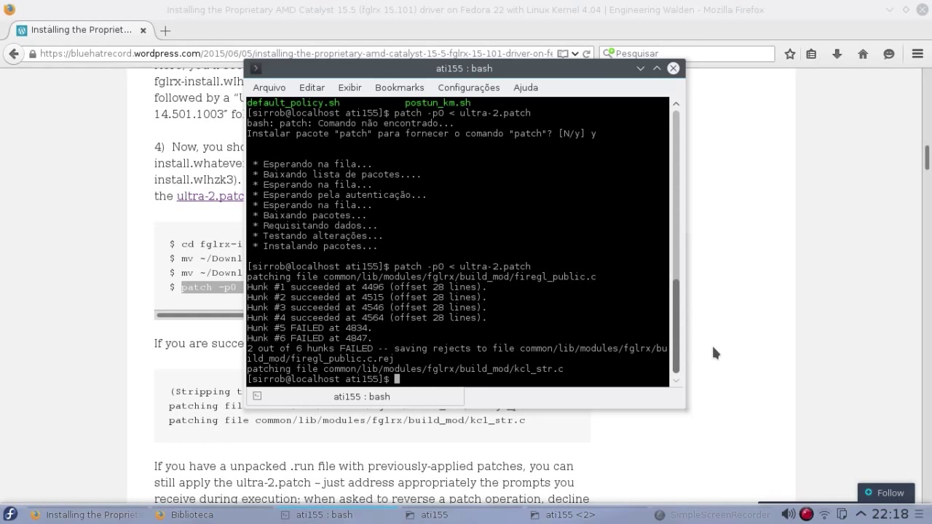
Locate ultra-2.patch in the ati155 folder and apply it in the terminal with sudo patch -p0 < ultra-2.patch.
left_click(586, 515)
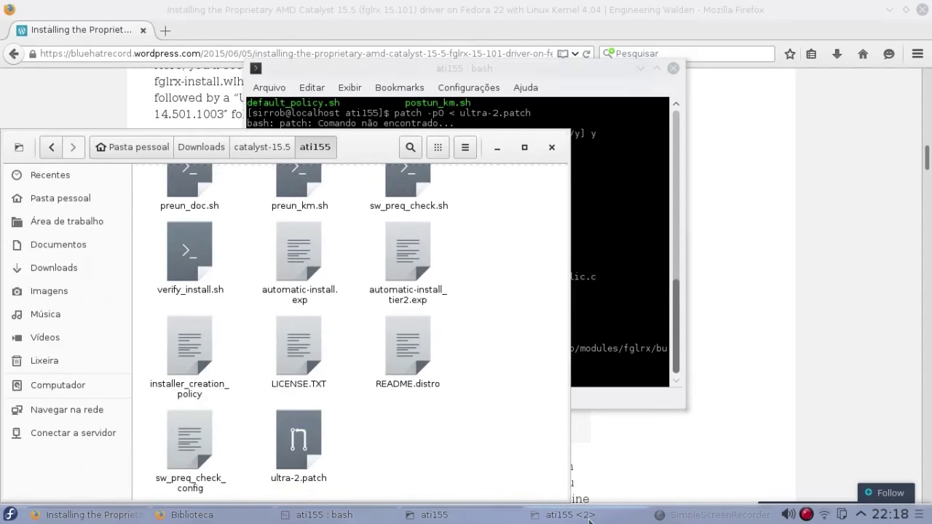
scroll(446, 430, "up", 10)
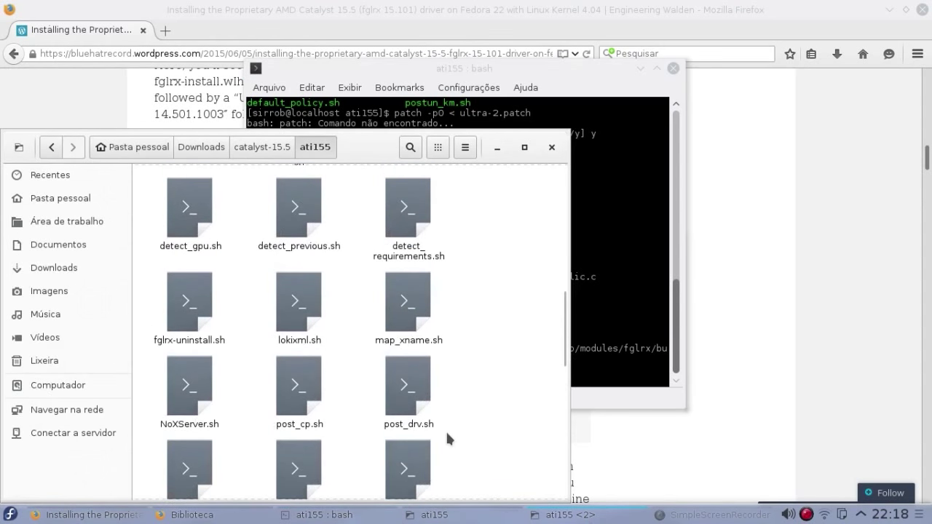
scroll(447, 435, "up", 3)
scroll(447, 436, "down", 12)
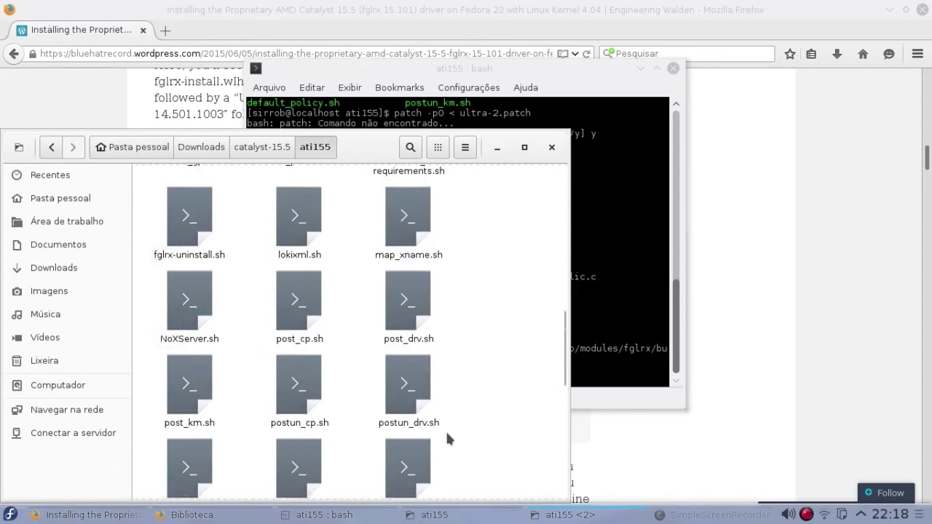
scroll(446, 430, "down", 3)
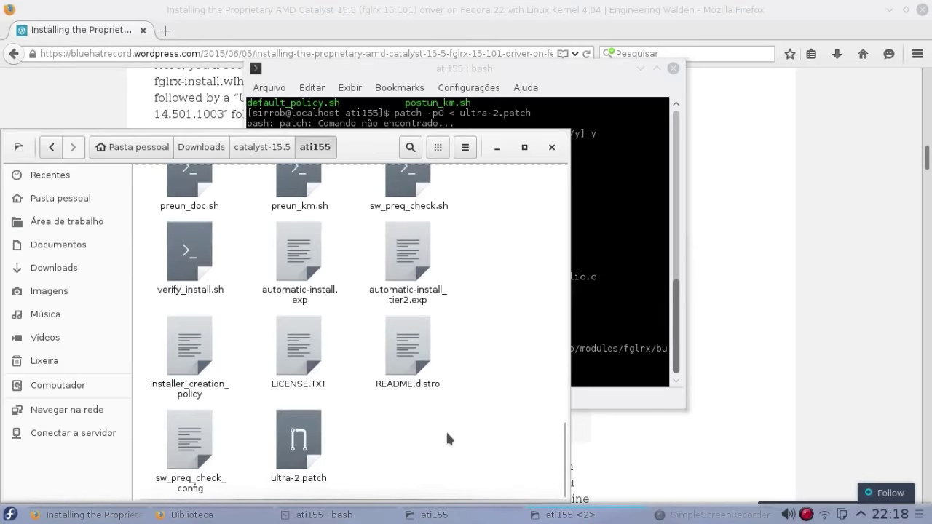
right_click(302, 460)
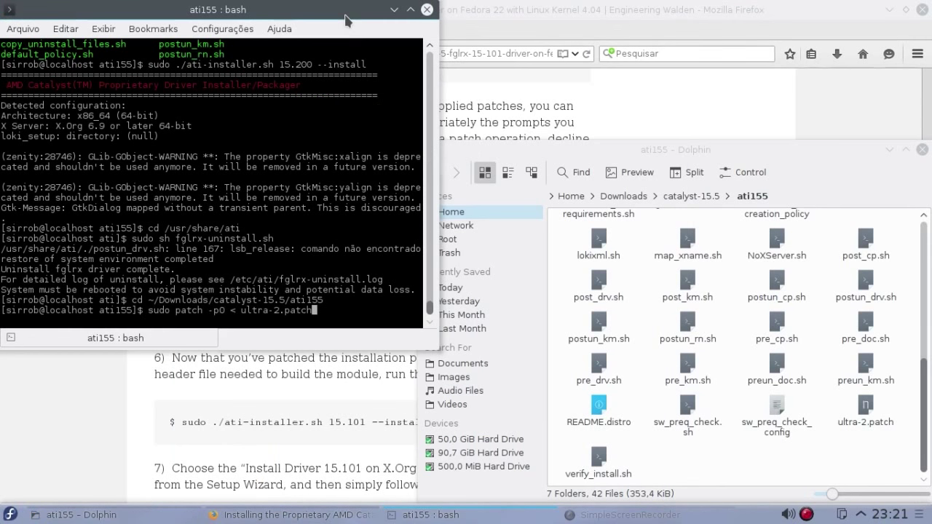
key("Return")
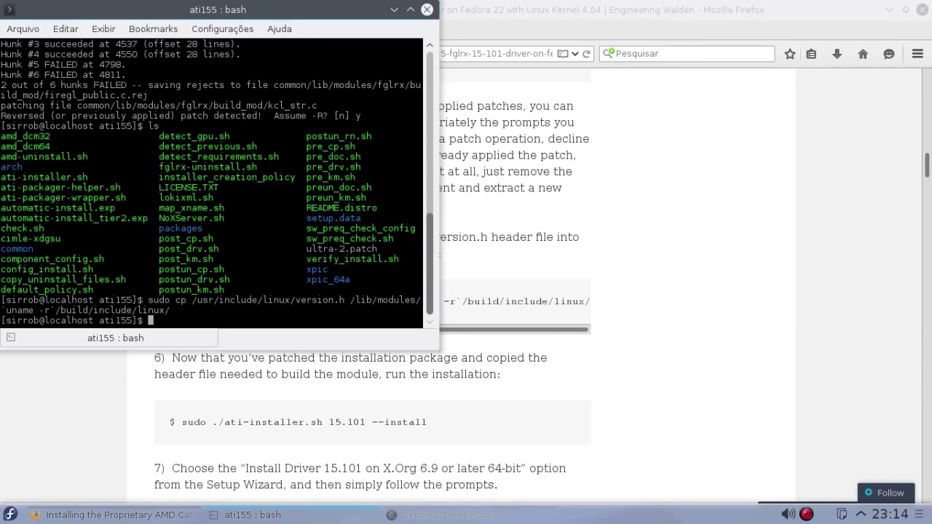
List the contents of /lib/modules/`uname -r`/build/include/linux/ in the terminal and check the listing for version.h.
key("Up")
key("Left")
key("Left")
key("Left")
key("Left")
key("Left")
key("Left")
key("Left")
key("Left")
key("Left")
key("Left")
key("Left")
key("Left")
key("Left")
key("Left")
key("Left")
key("Left")
key("Left")
key("Left")
key("Left")
key("Left")
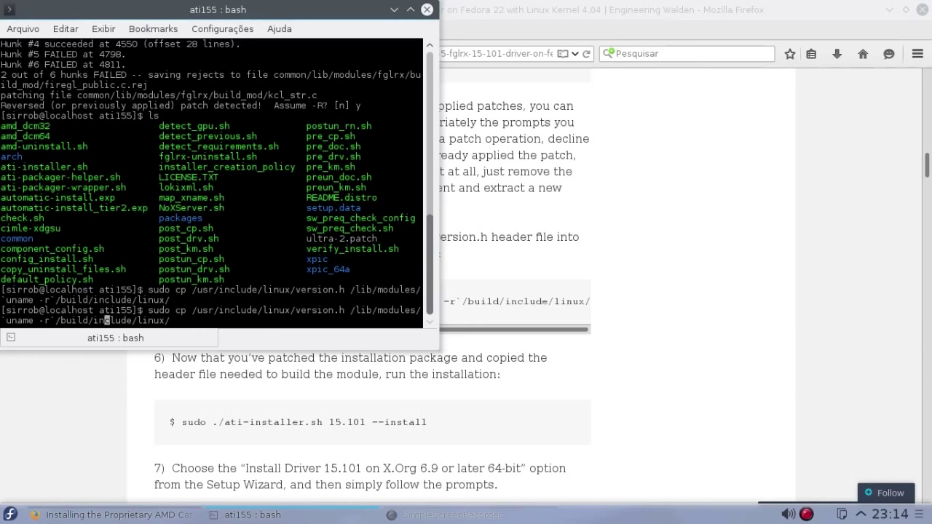
key("Left")
key("Left")
key("Left")
key("Left")
key("BackSpace")
key("BackSpace")
key("BackSpace")
key("BackSpace")
key("BackSpace")
key("BackSpace")
key("BackSpace")
key("BackSpace")
key("BackSpace")
key("BackSpace")
key("BackSpace")
key("BackSpace")
key("BackSpace")
key("BackSpace")
key("BackSpace")
key("BackSpace")
key("BackSpace")
key("BackSpace")
key("BackSpace")
key("BackSpace")
key("BackSpace")
key("BackSpace")
key("BackSpace")
key("BackSpace")
key("BackSpace")
key("BackSpace")
key("BackSpace")
key("BackSpace")
key("BackSpace")
key("BackSpace")
key("BackSpace")
key("BackSpace")
key("BackSpace")
key("BackSpace")
key("BackSpace")
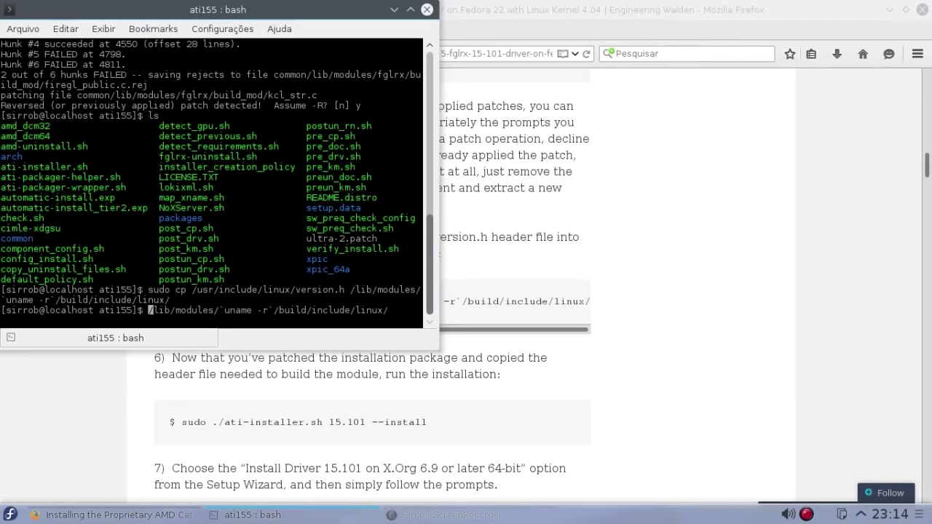
type("ls")
key("Return")
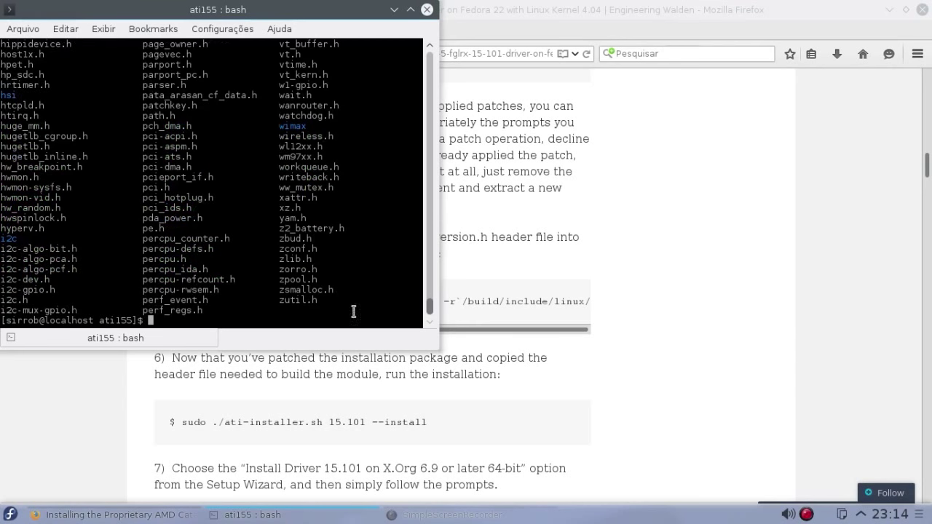
scroll(328, 170, "up", 10)
scroll(328, 170, "up", 3)
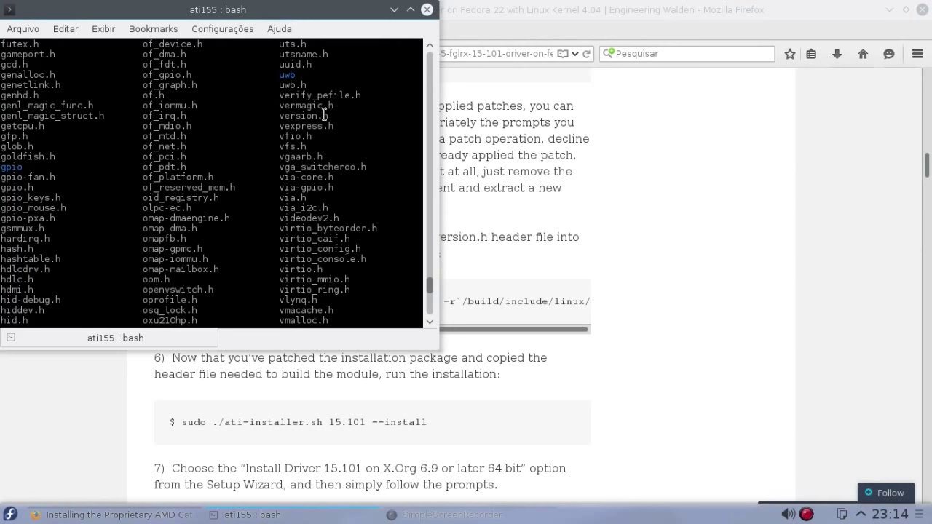
left_click_drag(332, 116, 276, 115)
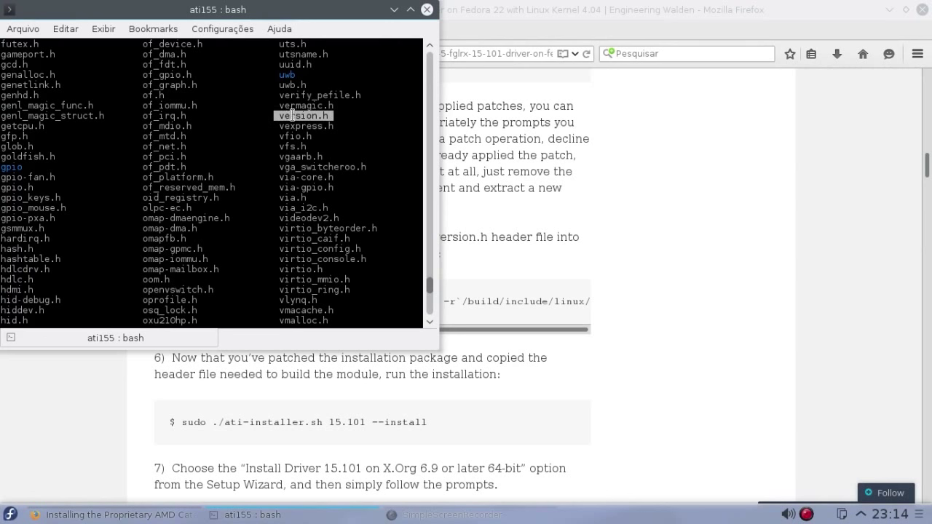
scroll(347, 166, "down", 10)
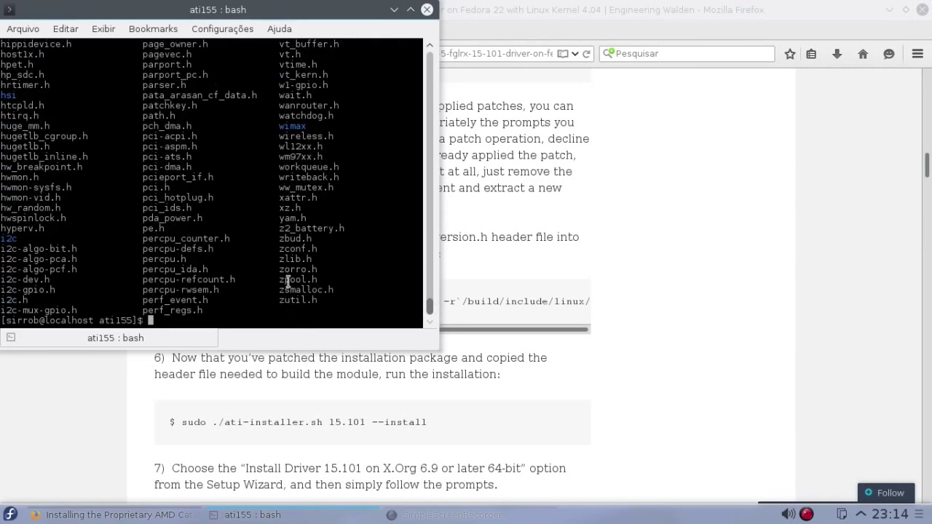
Try to start the driver installation with sudo ./ati-installer 15.200 --install.
type("sudo ./ati-installer ")
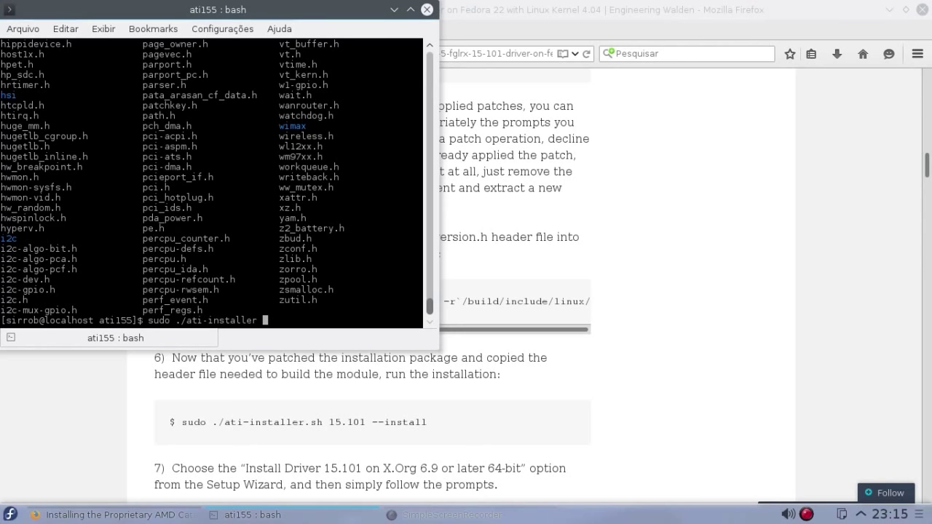
type("15.200 --install")
key("Return")
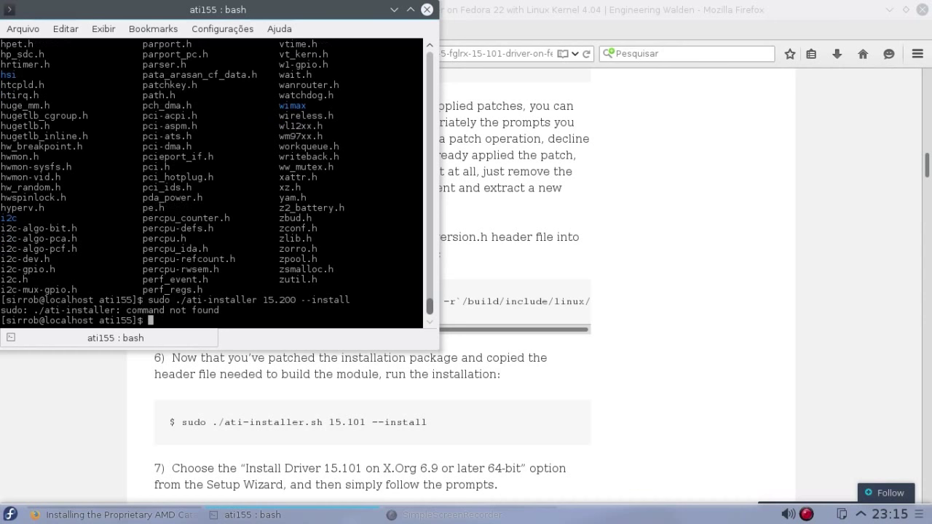
Correct the installer command to sudo ./ati-installer.sh 15.200 --install and run it.
key("Up")
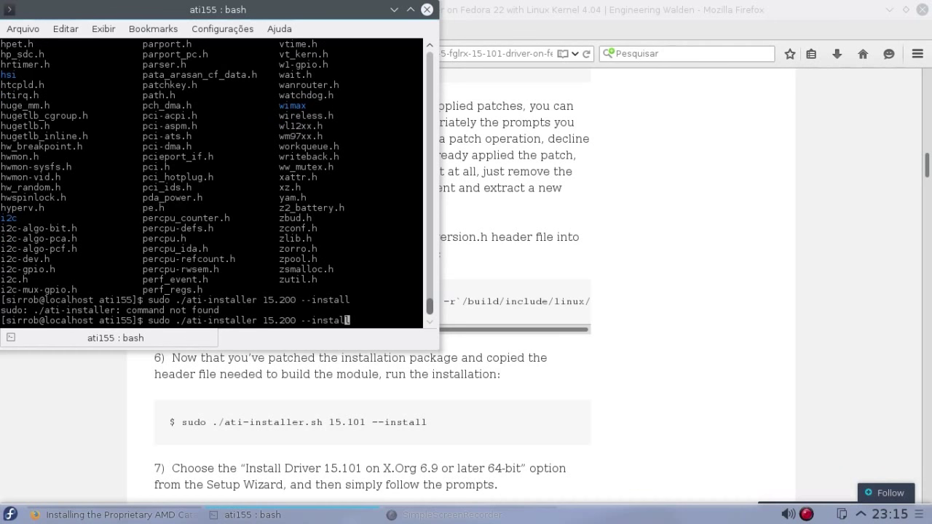
key("Left")
key("Left")
key("Left")
key("Left")
key("Left")
key("Left")
key("Left")
key("Left")
key("Left")
key("Left")
key("Left")
key("Left")
key("Left")
key("Left")
key("Left")
key("Left")
key("Left")
type(".sh")
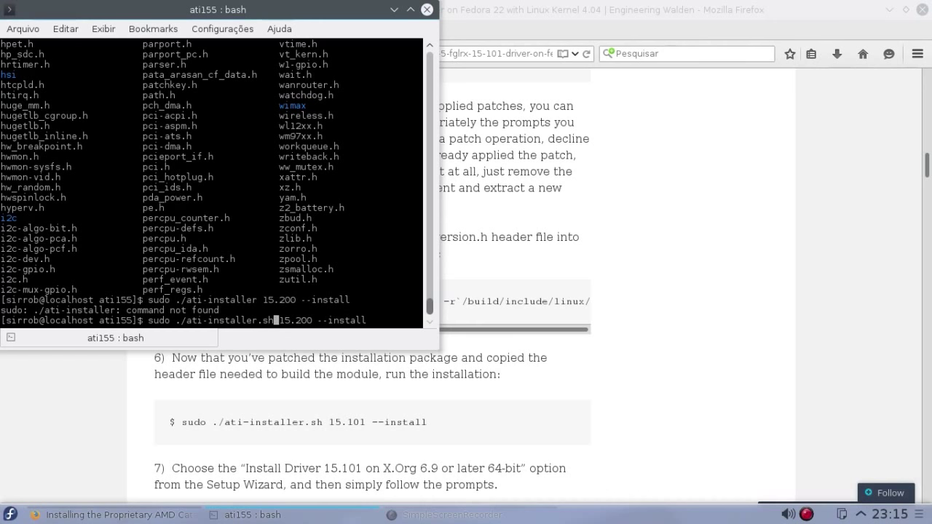
key("Return")
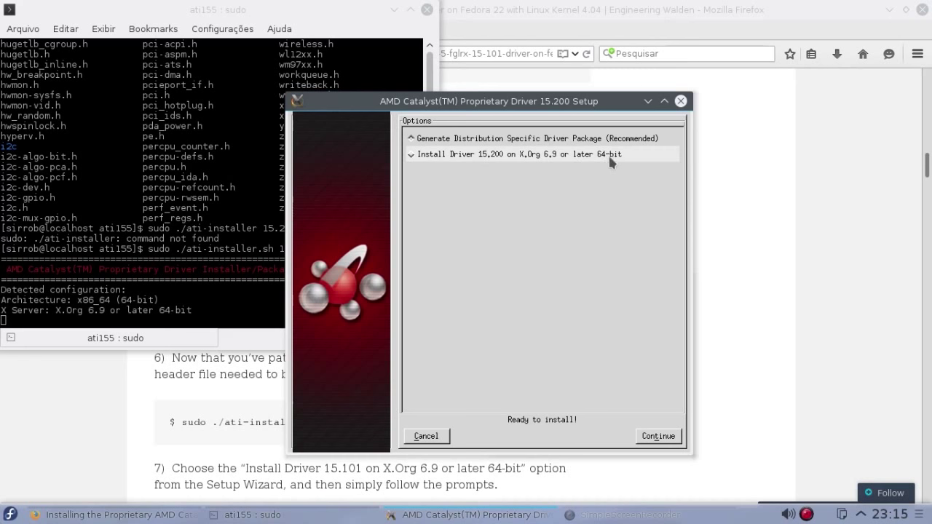
Install Driver 15.200 on X.Org 6.9 or later 64-bit, accepting the license and Automatic mode, and dismiss the closing dialogs.
left_click(412, 158)
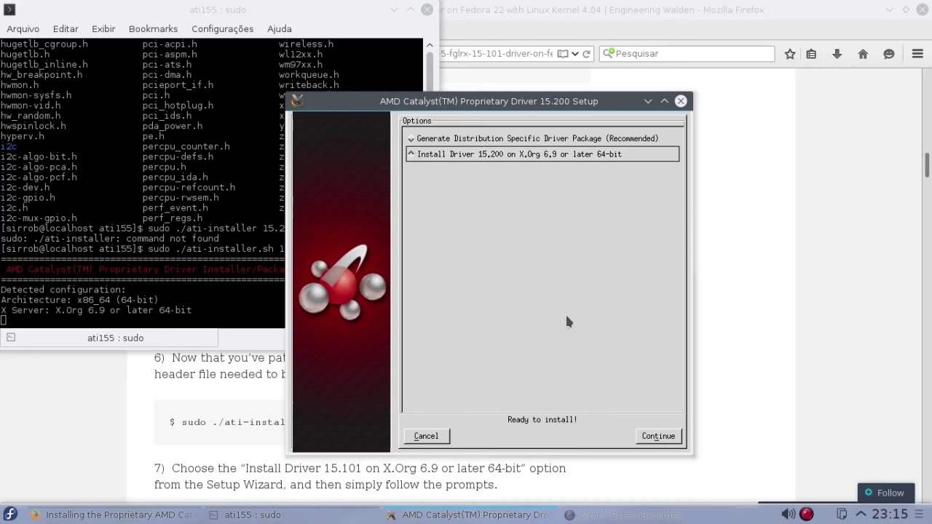
left_click(659, 440)
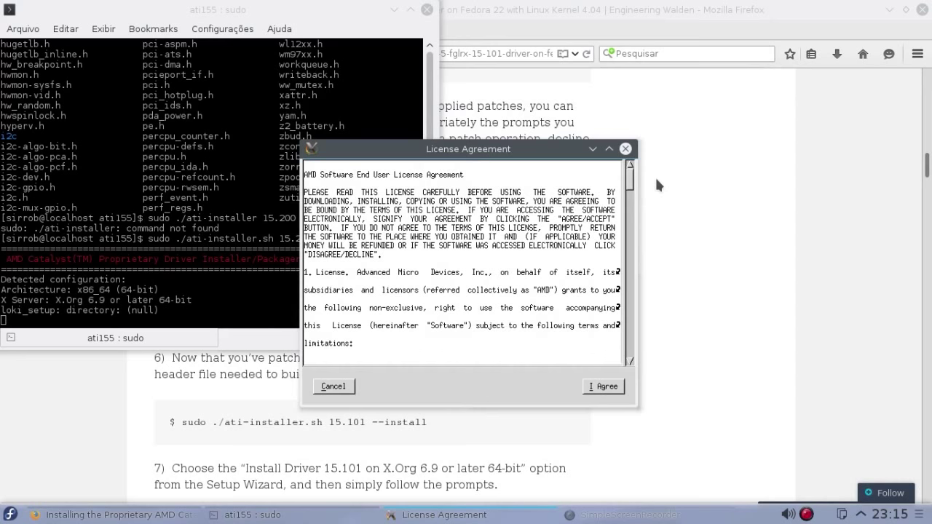
scroll(410, 274, "down", 15)
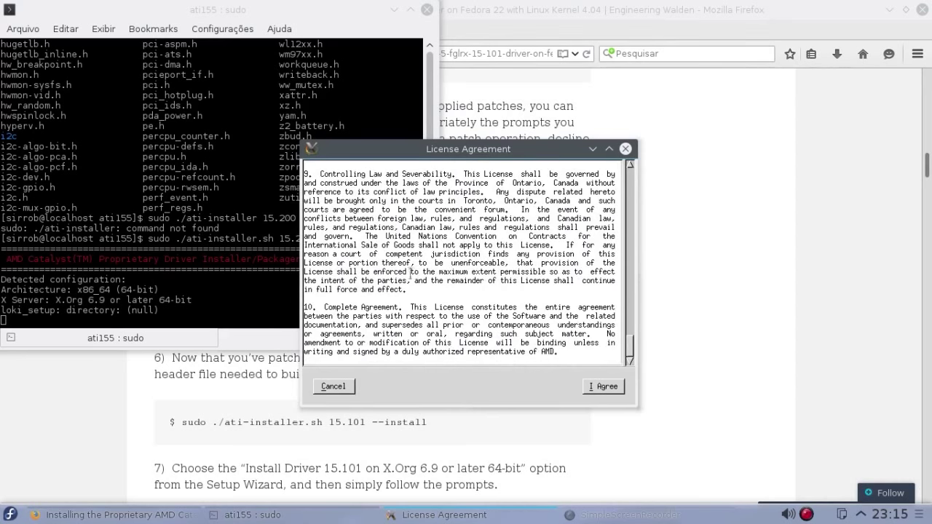
left_click(608, 390)
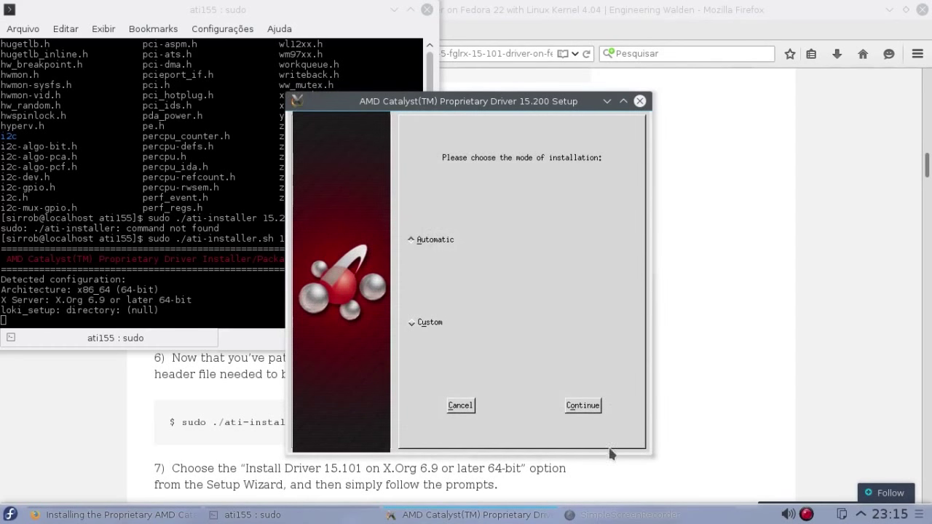
left_click(586, 407)
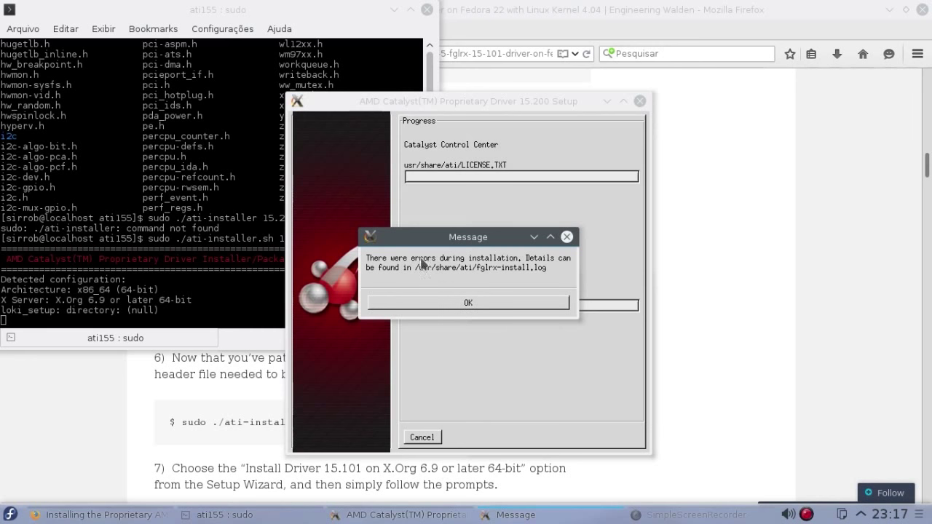
left_click(487, 302)
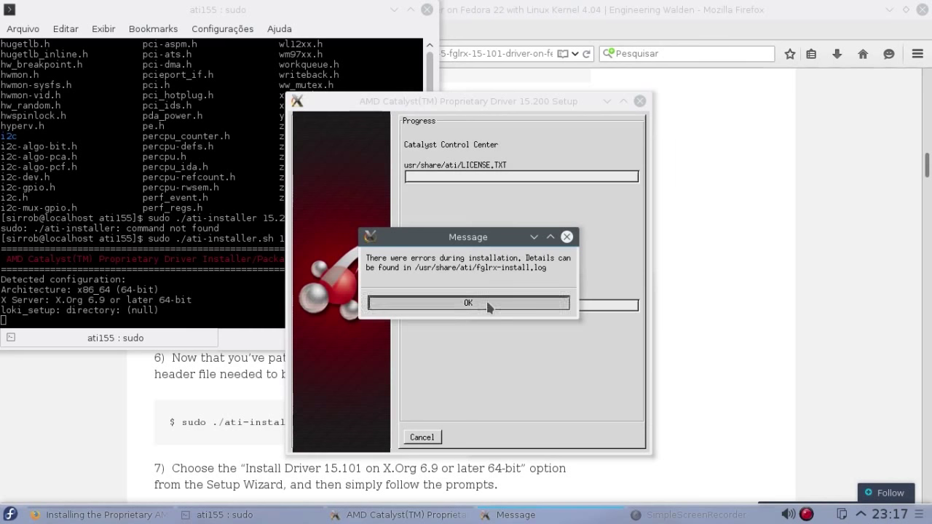
left_click(528, 435)
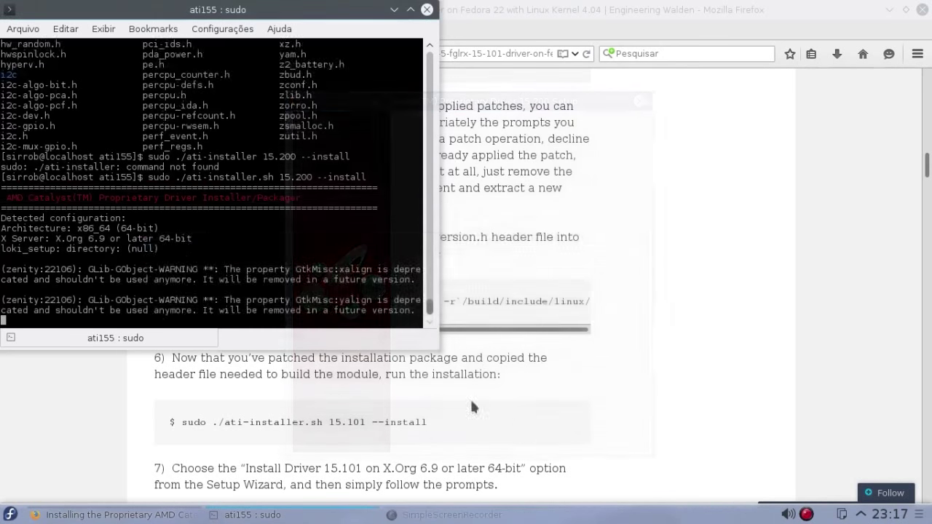
left_click(703, 291)
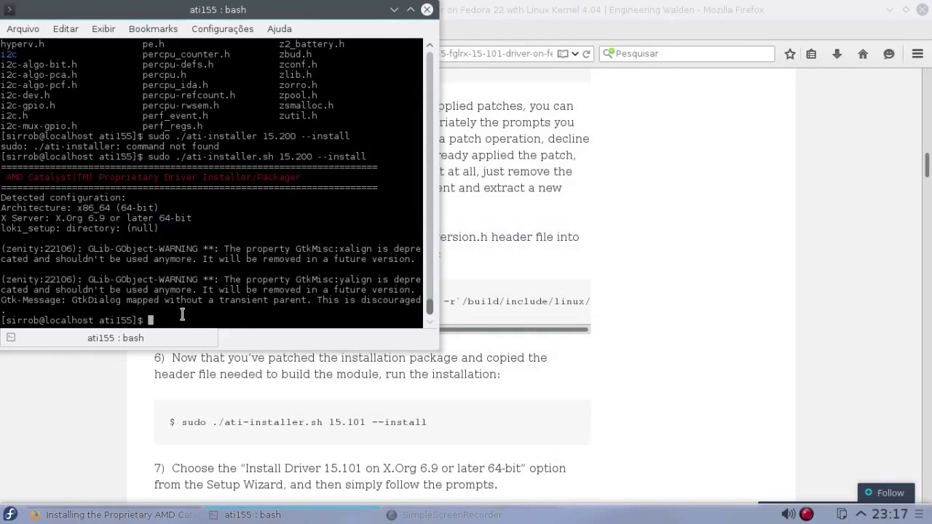
Change into /usr/share/ati, list its files and uninstall the driver with sudo sh fglrx-uninstall.sh.
type("cd /usr/share/ati")
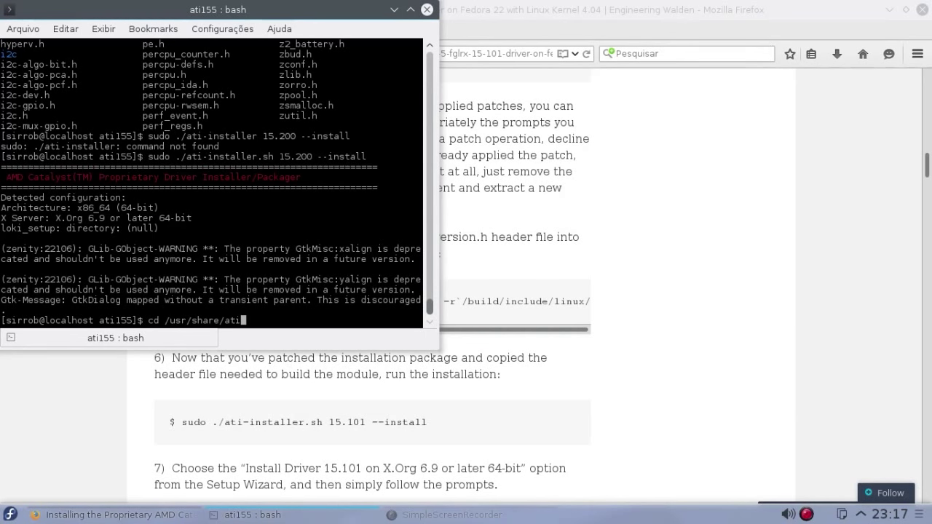
key("Return")
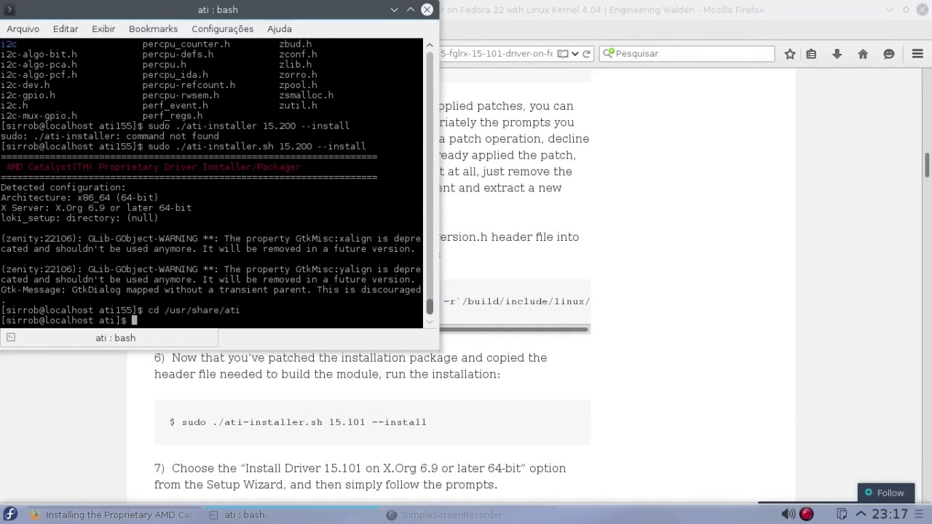
type("ls")
key("Return")
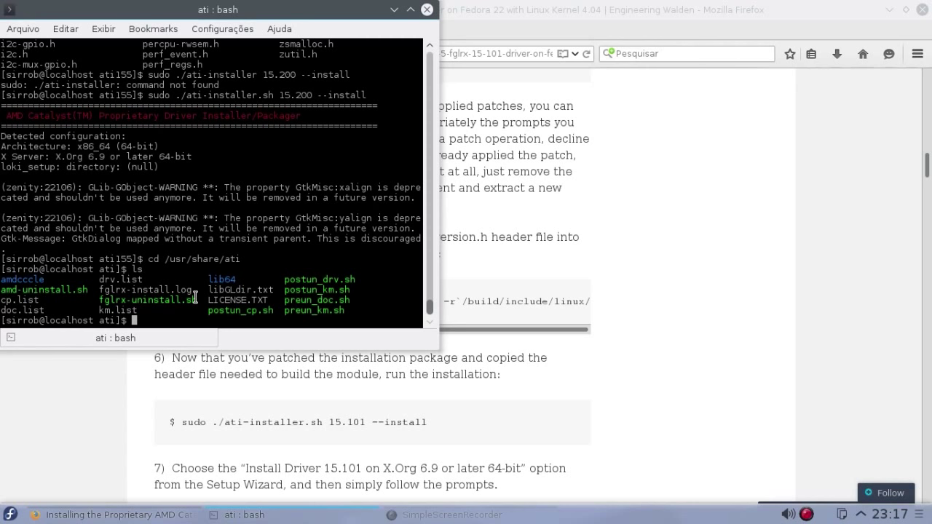
type("sudo sh fglrx")
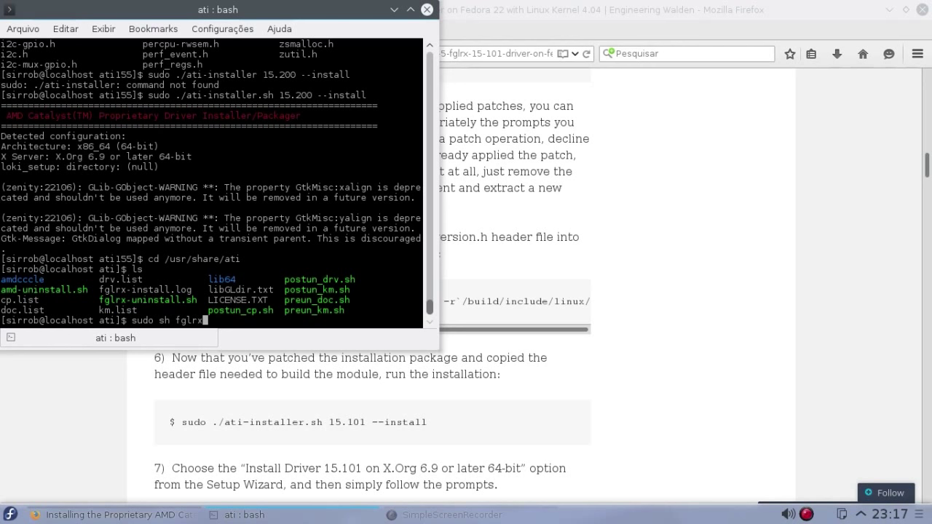
type("-uninstall.sh")
key("Return")
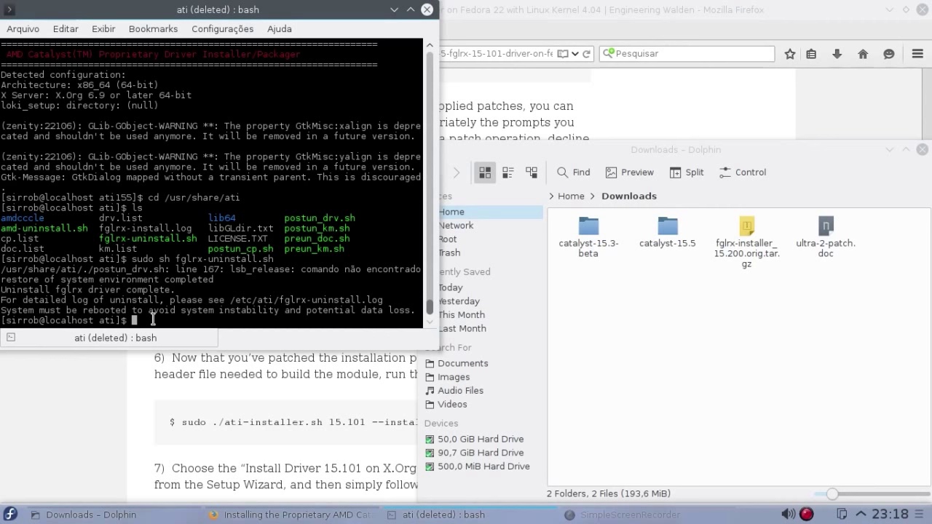
Return to ~/Downloads/catalyst-15.5/ati155 in the terminal and list its contents, checking the folder name in the file manager.
type("cd")
key("Return")
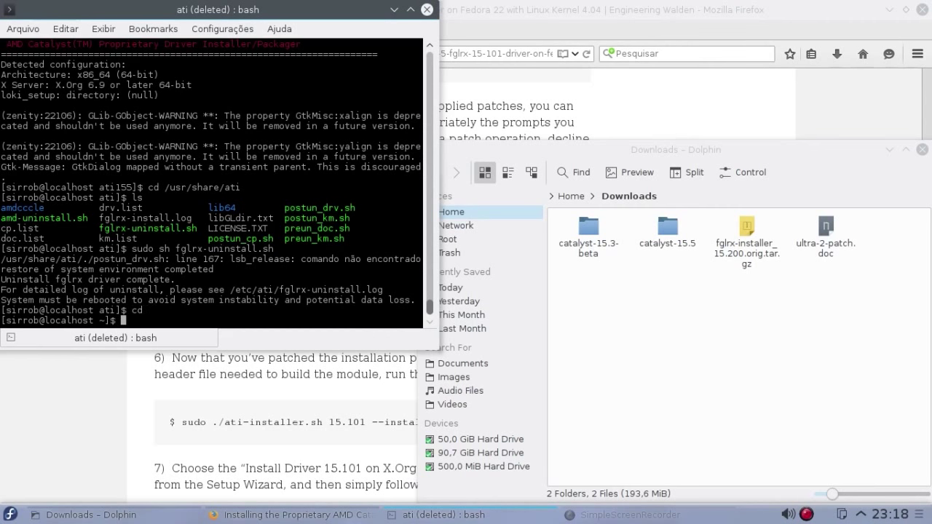
type("cd ~/Downloa")
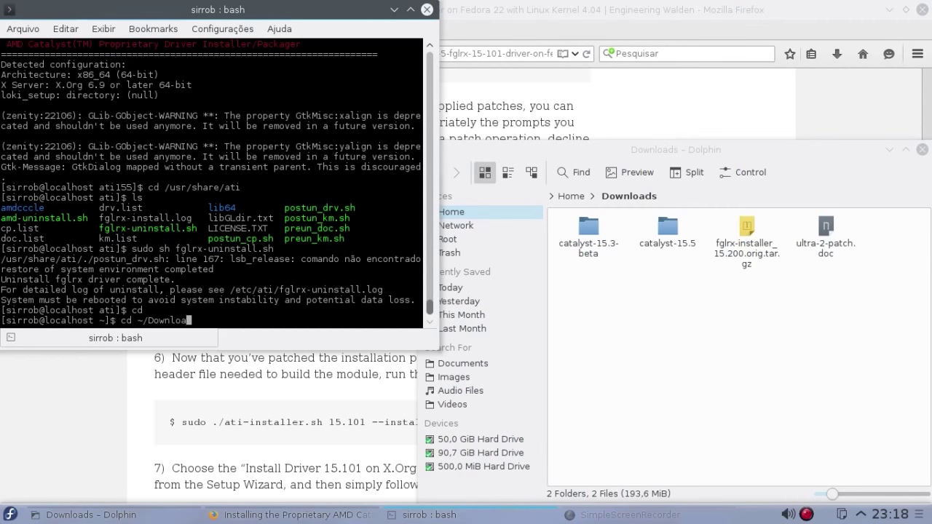
type("ds/catalyst-15.5")
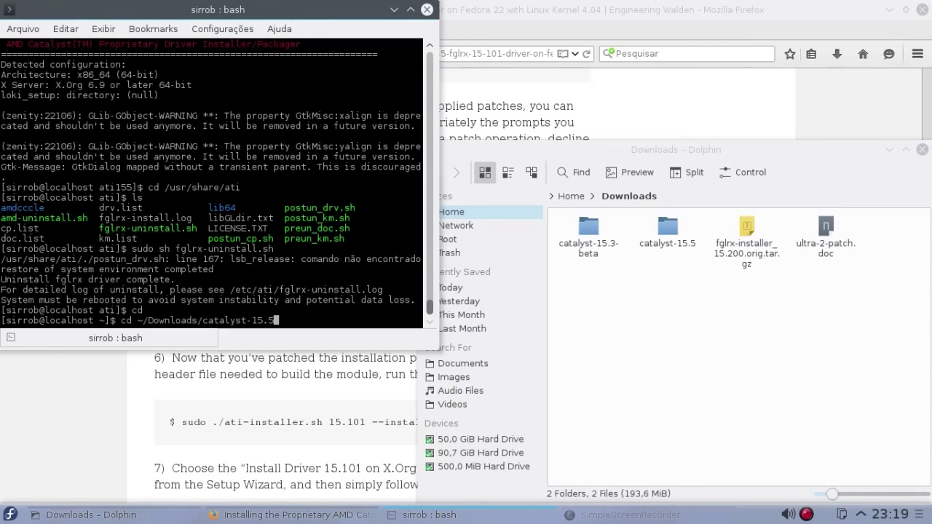
type("/")
double_click(643, 253)
type("ati155")
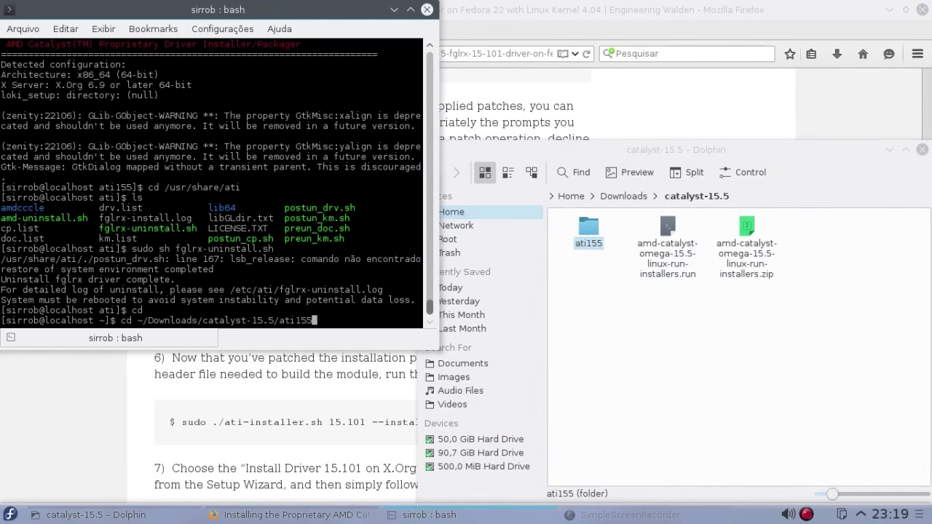
key("Return")
type("ls")
key("Return")
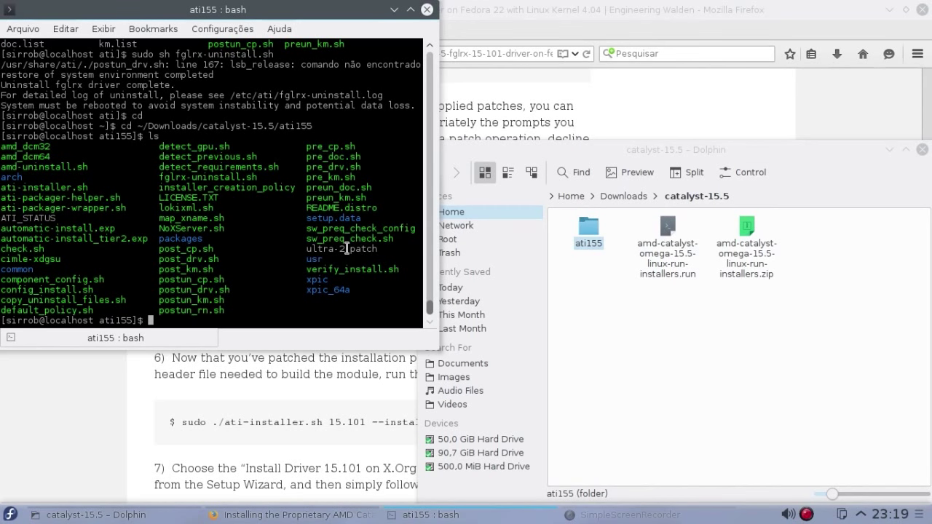
Apply the patch in the ati155 folder with sudo patch -p0 < ultra-2.patch.
type("sudo patch -p0 < ultra-2.patch")
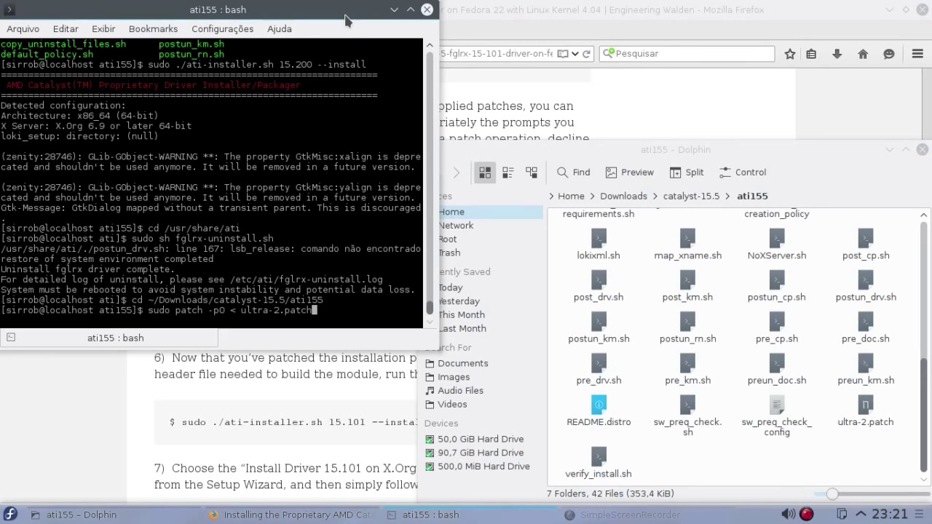
key("Return")
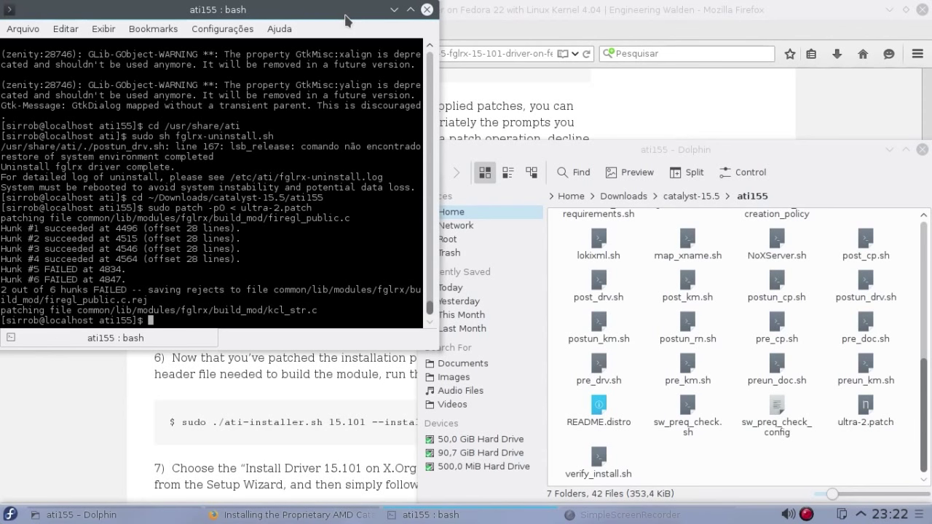
Run sudo ./ati-installer.sh 15.200 --install, choose Install Driver 15.200 on X.Org 6.9 or later 64-bit, accept the license and install in Automatic mode.
type("sudo ./ati-installer.sh 15.200 --install")
key("Return")
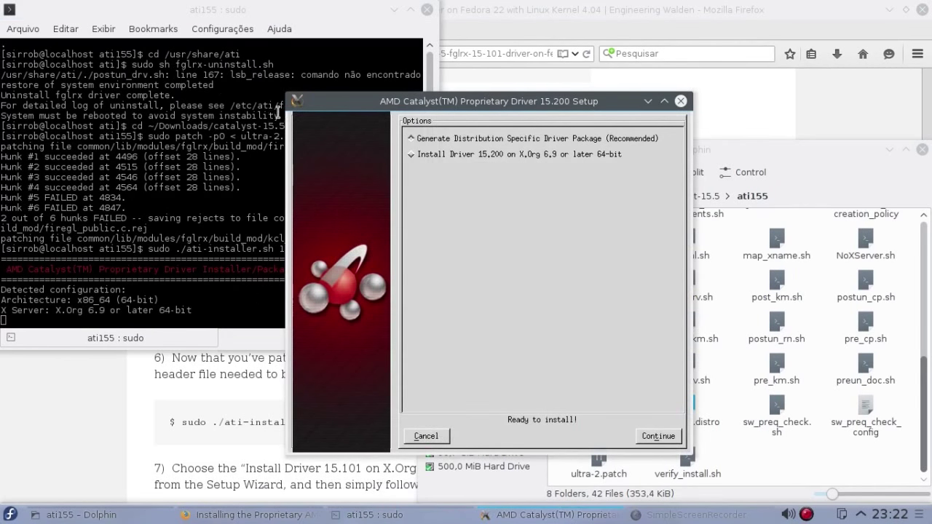
left_click(413, 154)
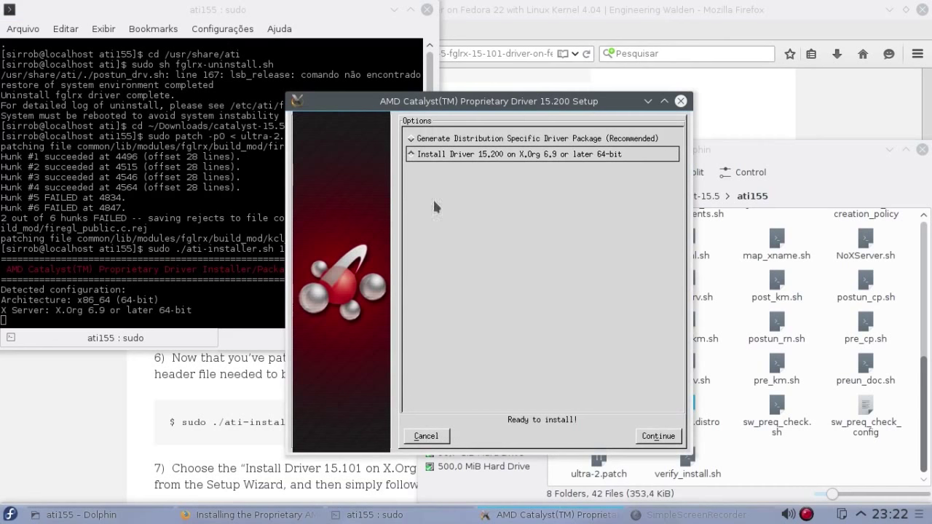
left_click(652, 437)
left_click(614, 391)
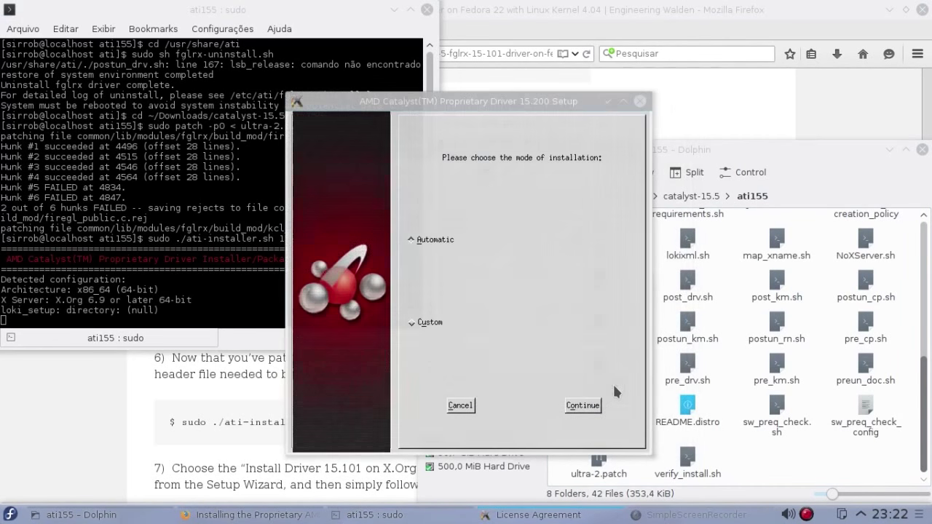
left_click(588, 406)
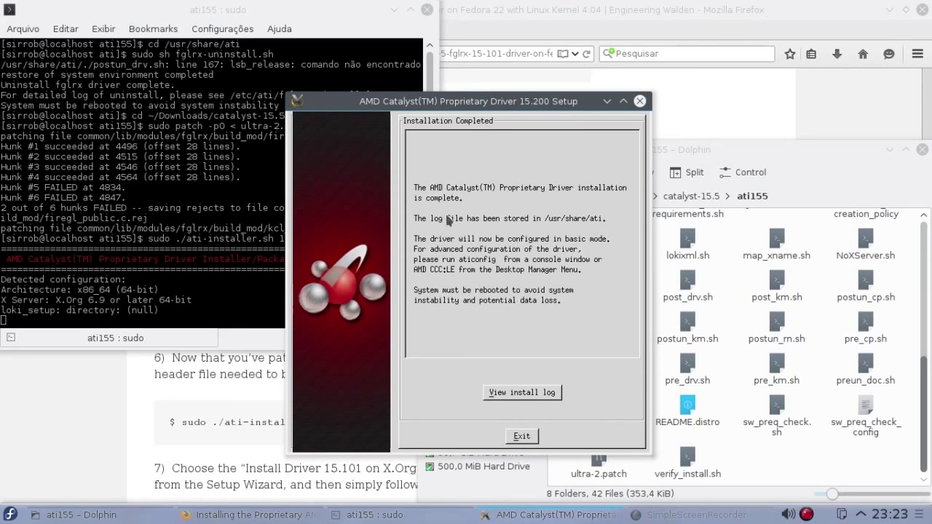
Exit the completed AMD Catalyst driver installer and restart the system with sudo reboot.
left_click(522, 435)
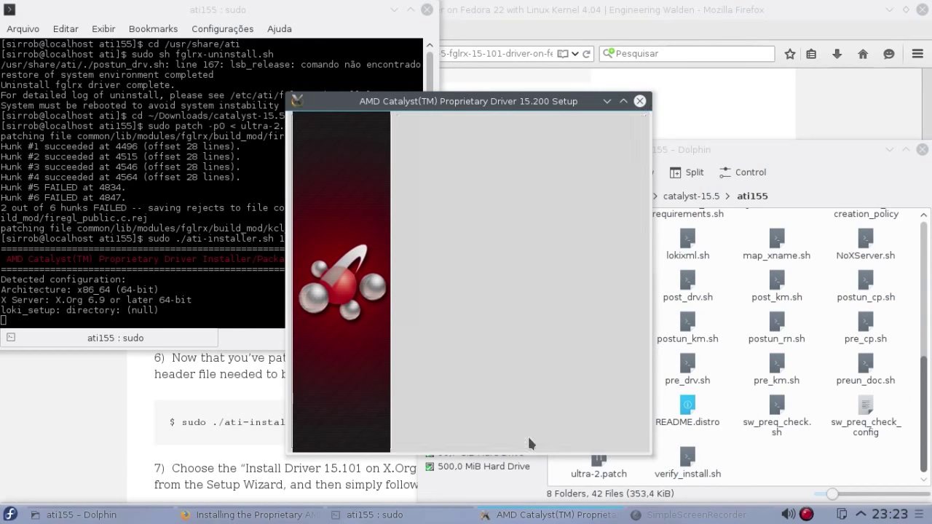
left_click(698, 295)
type("sudo reboot")
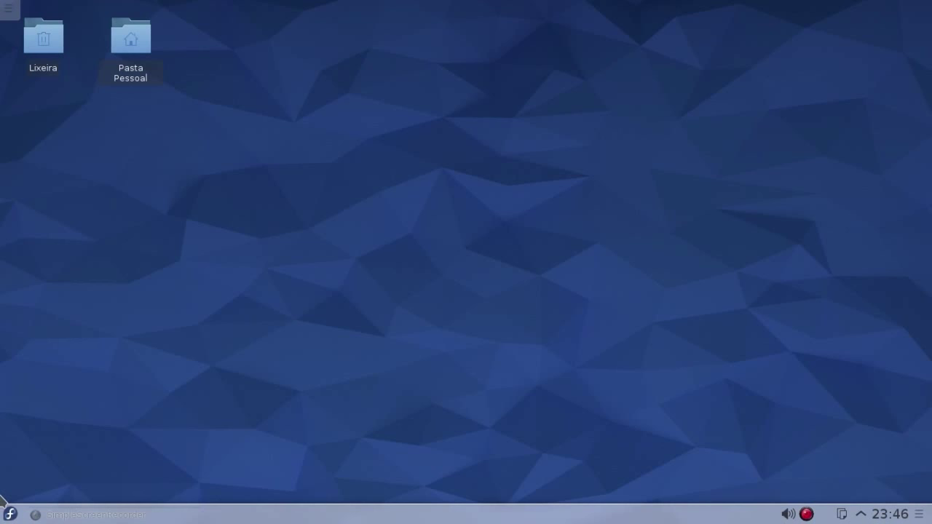
Find "catalyst" in the application launcher, open Catalyst Control Center and view the graphics card and driver information under Informações.
left_click(10, 515)
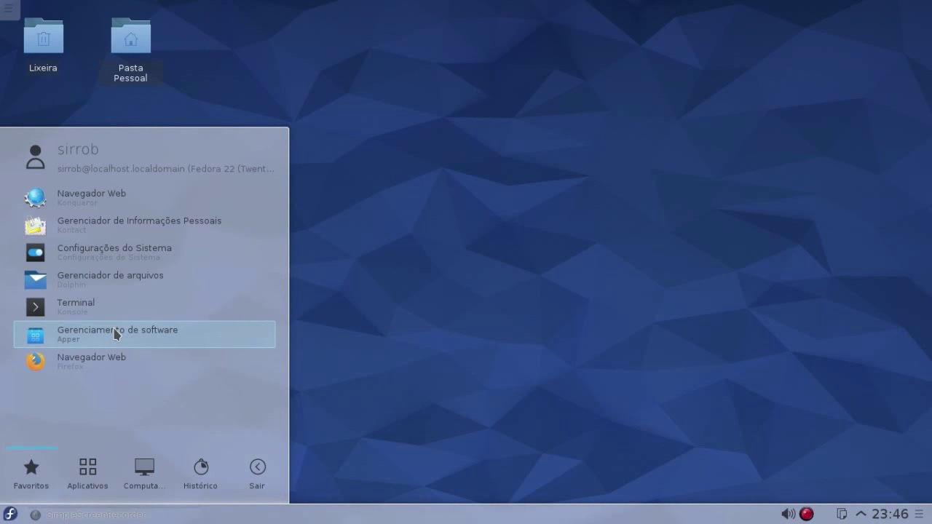
type("catalyst")
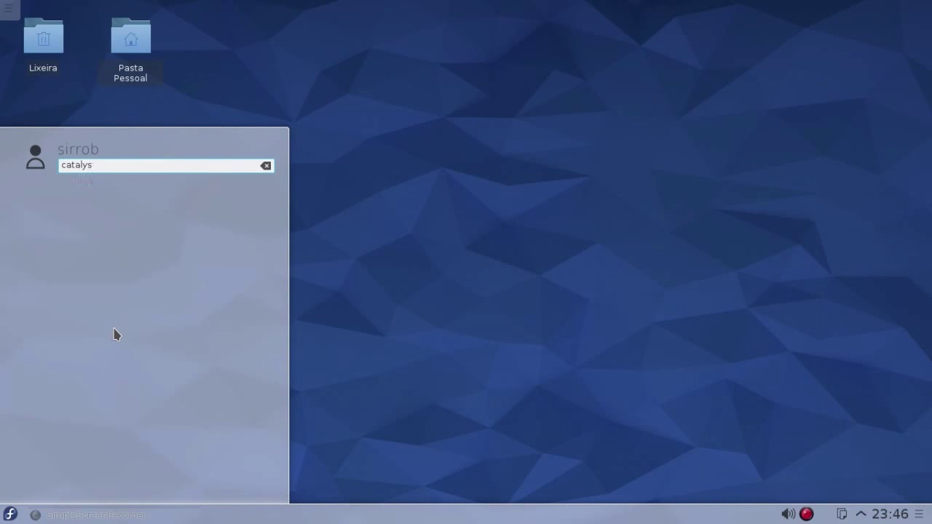
left_click(118, 194)
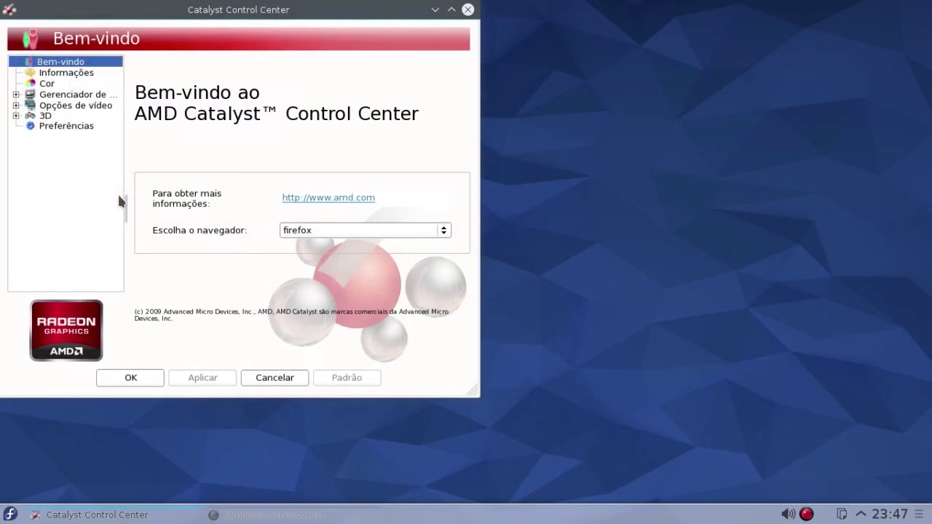
left_click(72, 76)
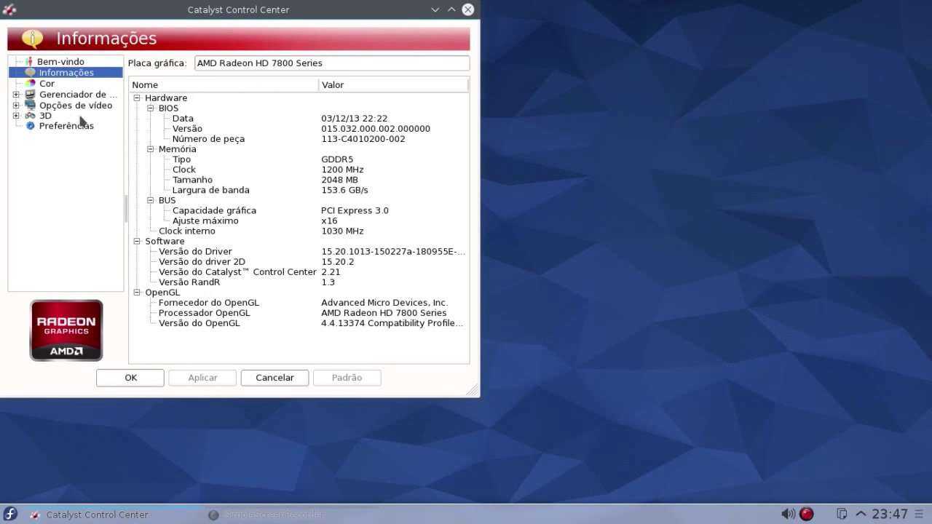
Examine the 3D settings in Catalyst Control Center: Anti-aliasing, Modo anti-aliasing, Filtragem anisotrópica and Mais configurações.
left_click(16, 116)
left_click(62, 127)
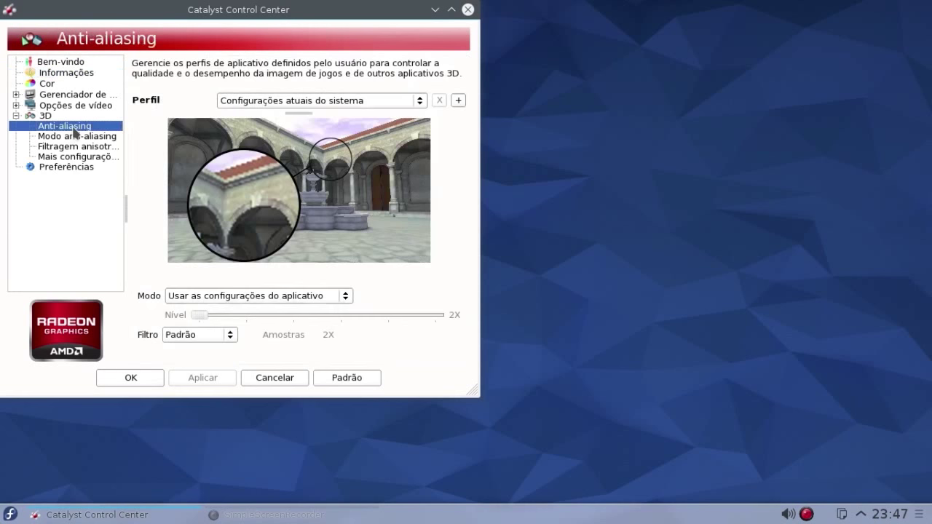
left_click(75, 137)
left_click(75, 147)
left_click(76, 158)
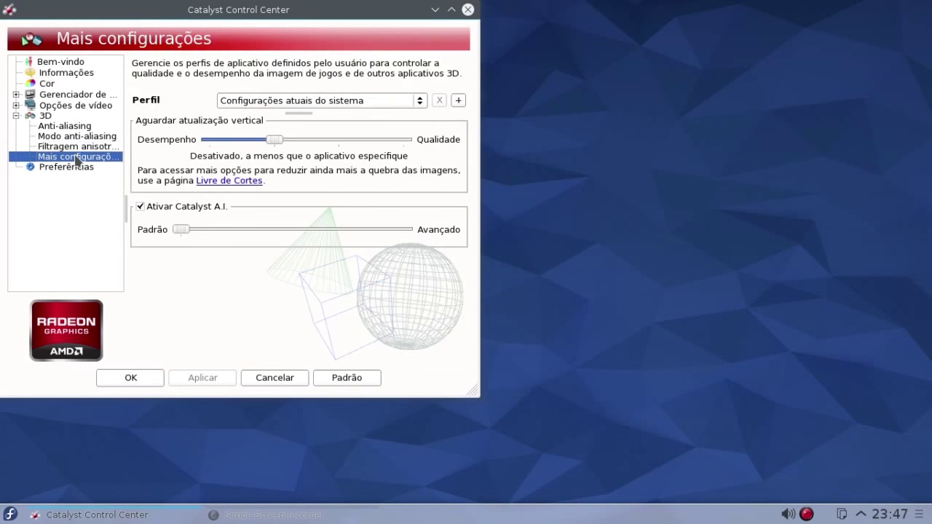
left_click(69, 127)
left_click(73, 137)
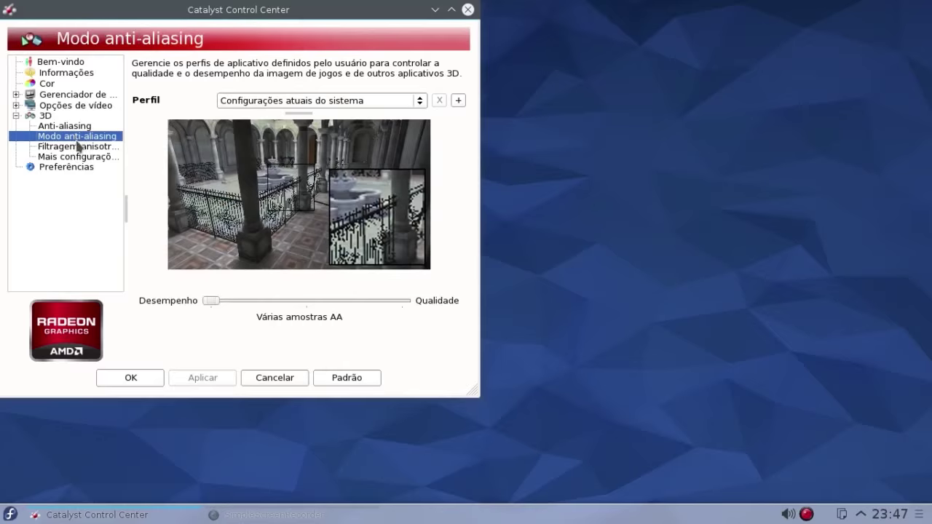
left_click(82, 149)
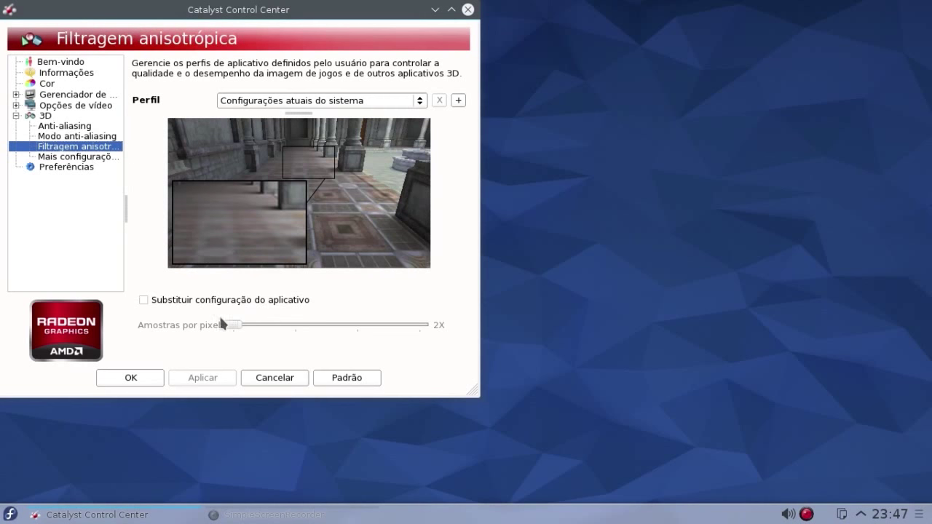
left_click(162, 303)
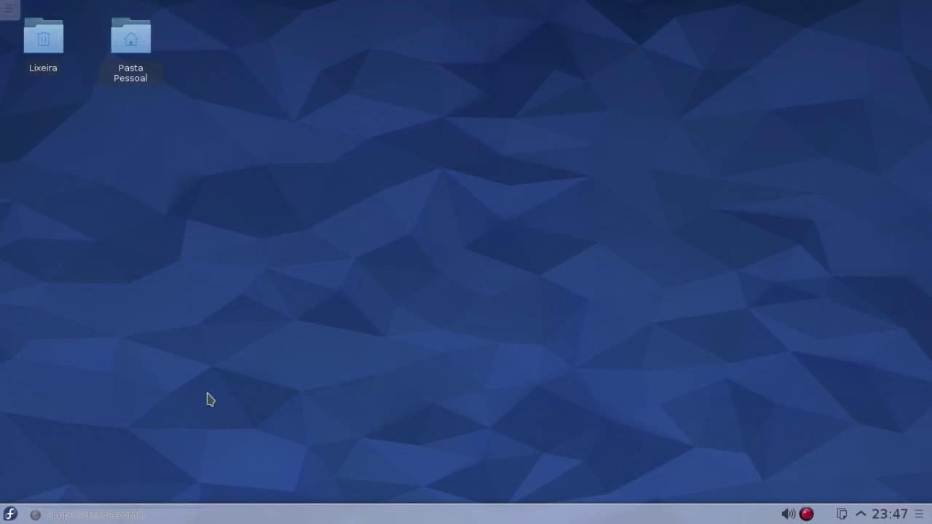
Open a terminal, run glxgears to test 3D rendering and close its window after several frame-rate readings.
key("ctrl+alt+t")
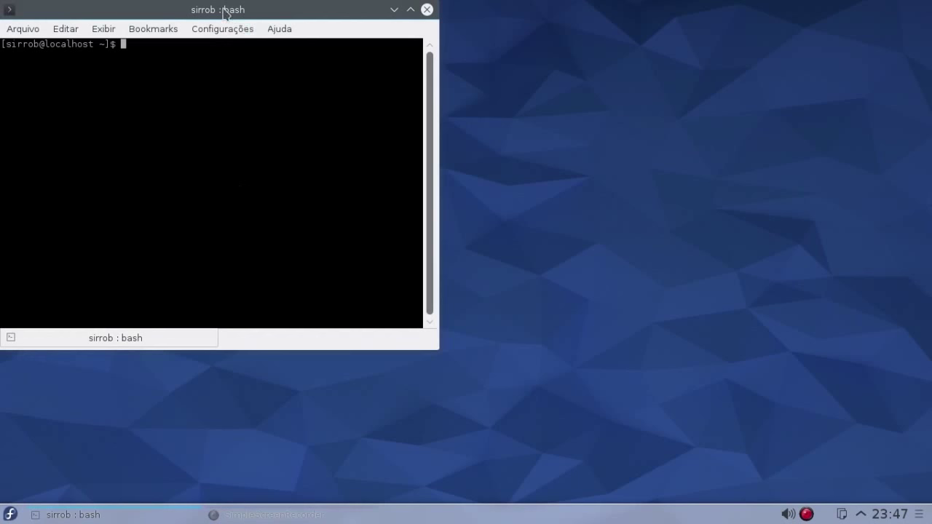
left_click_drag(223, 9, 467, 80)
type("glxgears")
key("Return")
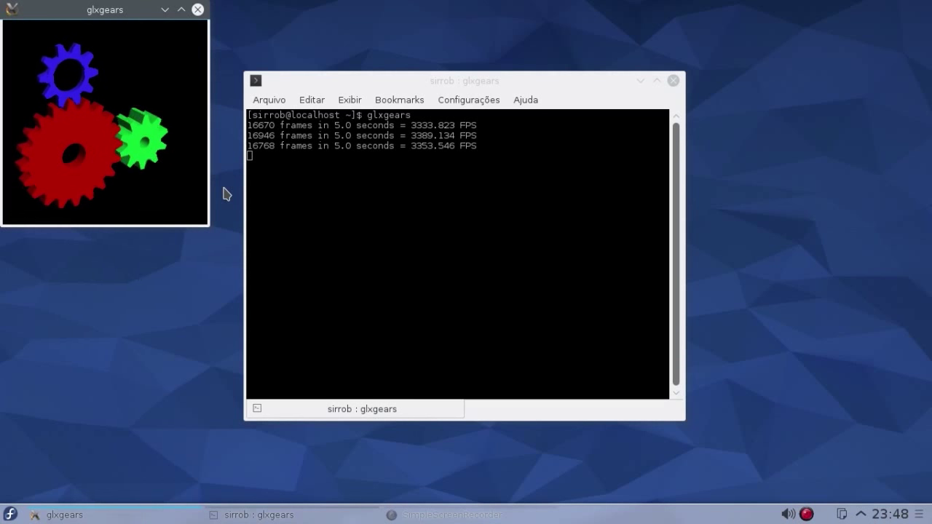
left_click(198, 10)
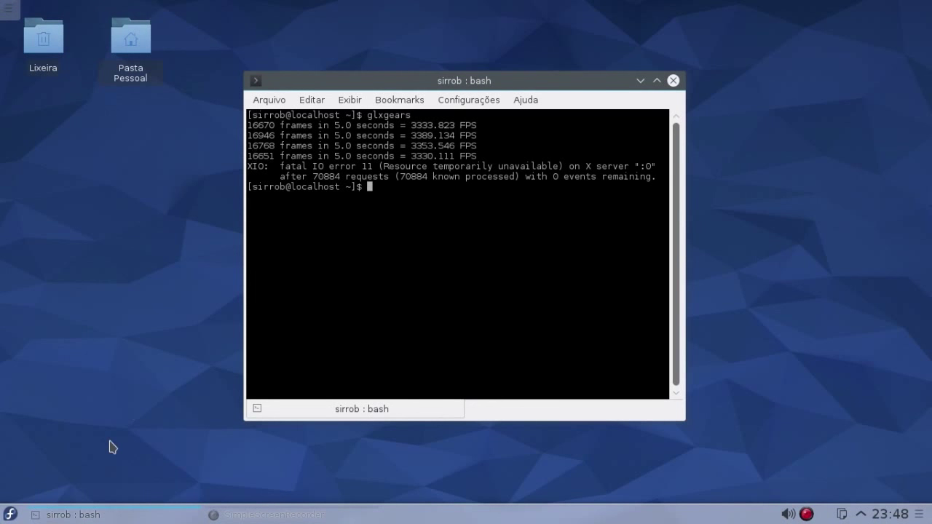
Open the Firefox web browser.
left_click(10, 514)
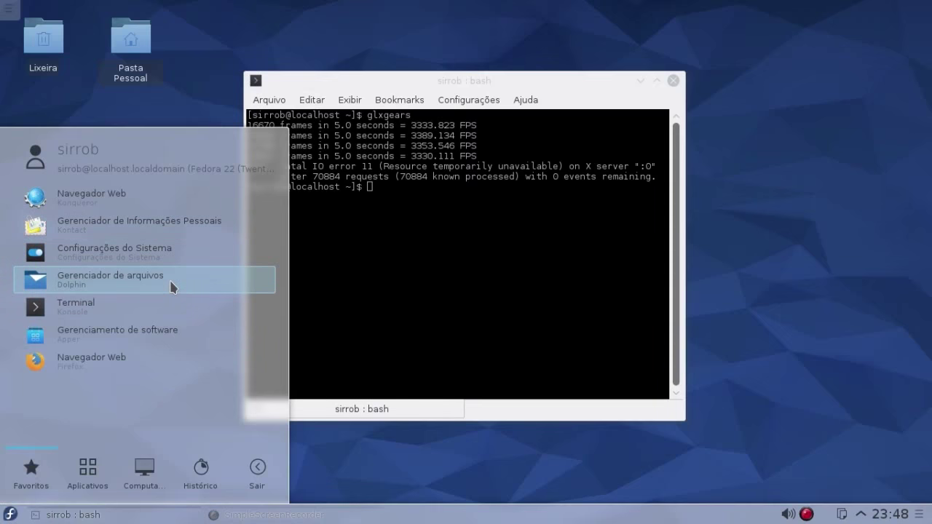
left_click(117, 357)
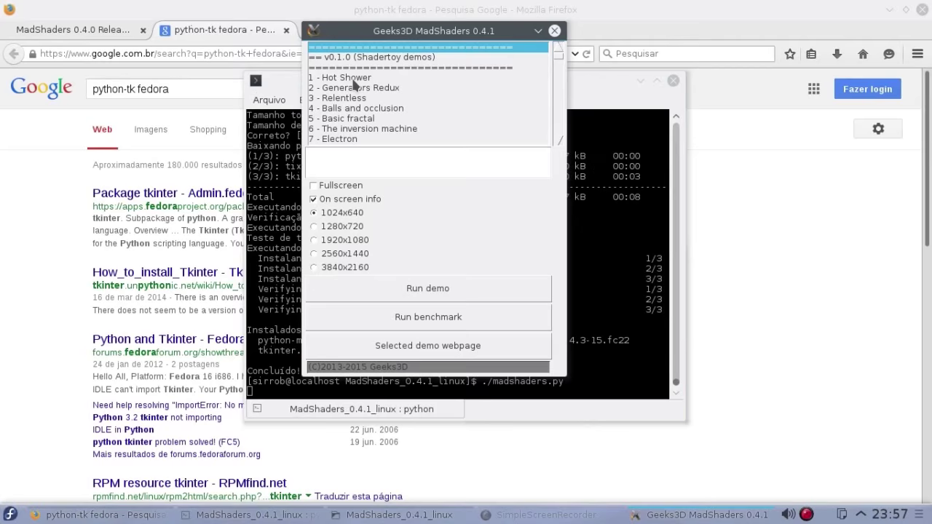
Run the MadShaders demos Hot Shower and Generators Redux at 1024x640 with on-screen info, closing each after viewing.
left_click(353, 79)
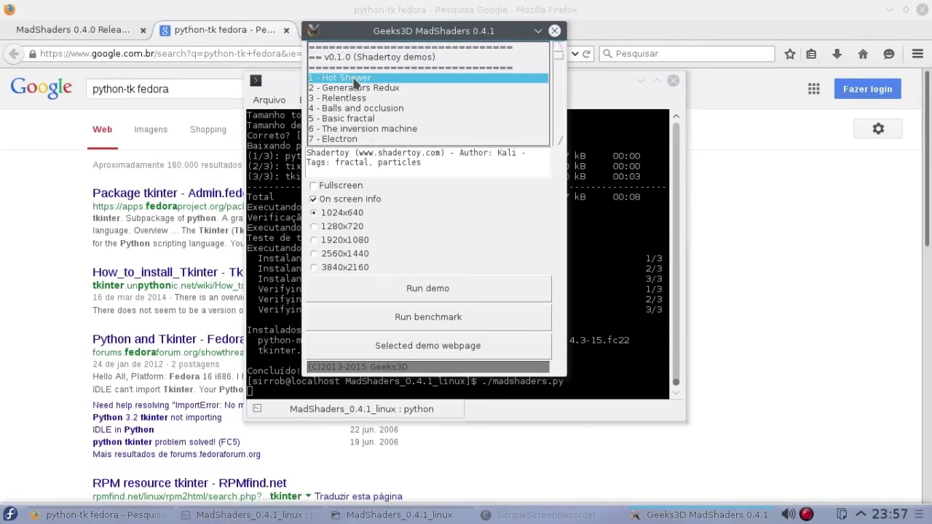
left_click(428, 289)
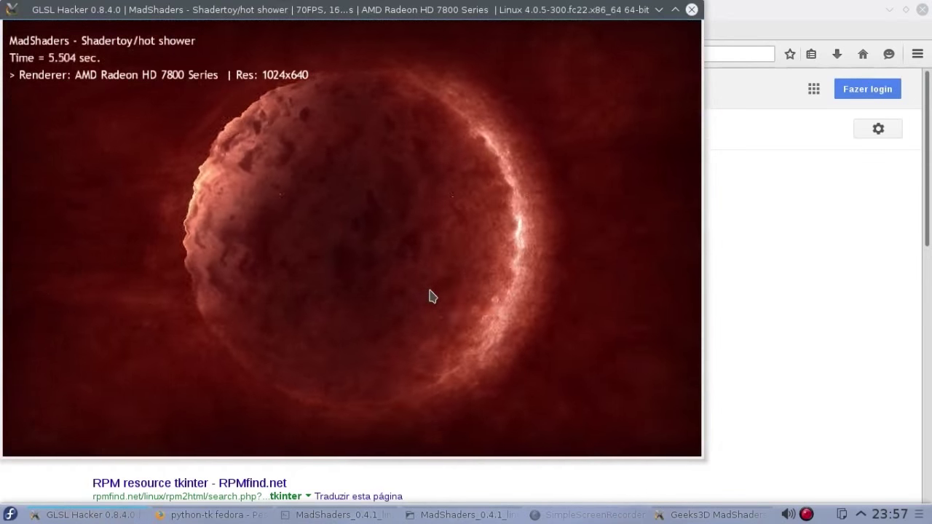
left_click(692, 11)
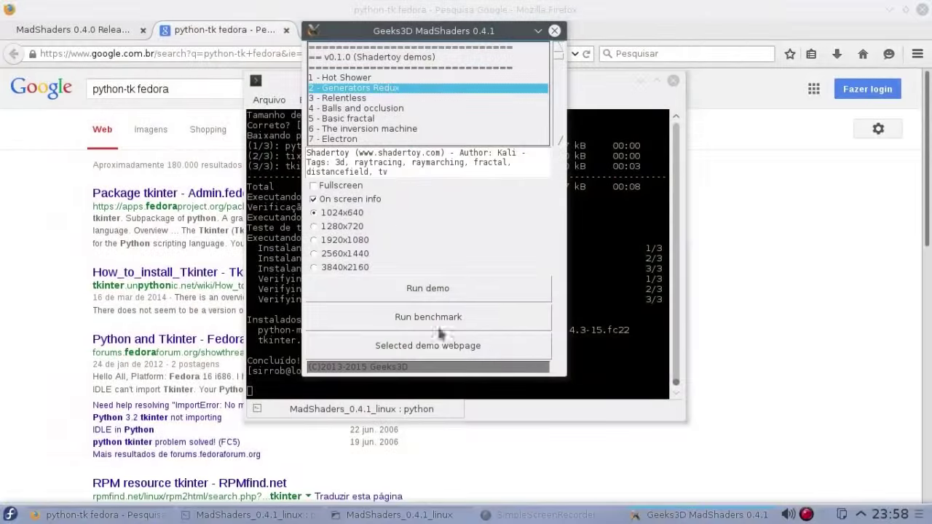
left_click(443, 285)
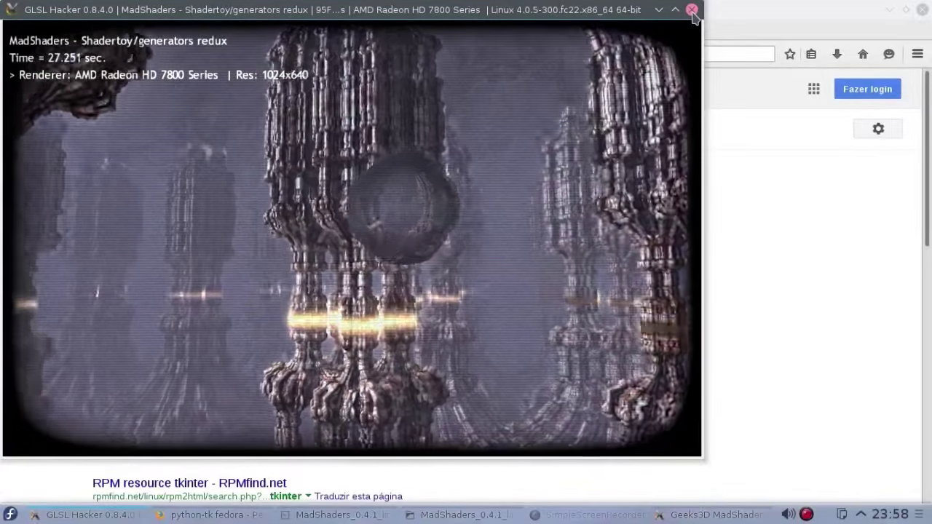
left_click(692, 11)
Run the GLSL Sandbox demo 90 - #2902.4 at 1024x640 and close it after viewing.
scroll(558, 116, "down", 5)
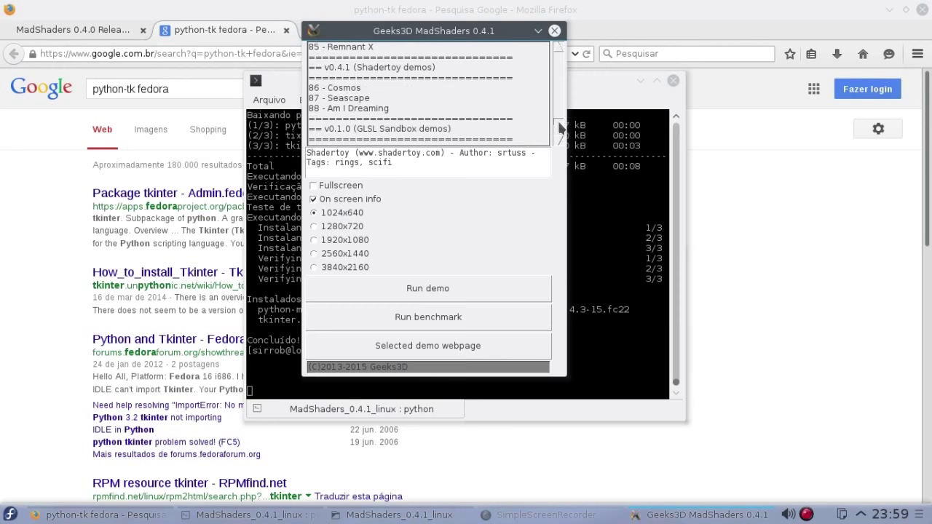
scroll(559, 127, "down", 3)
left_click(346, 69)
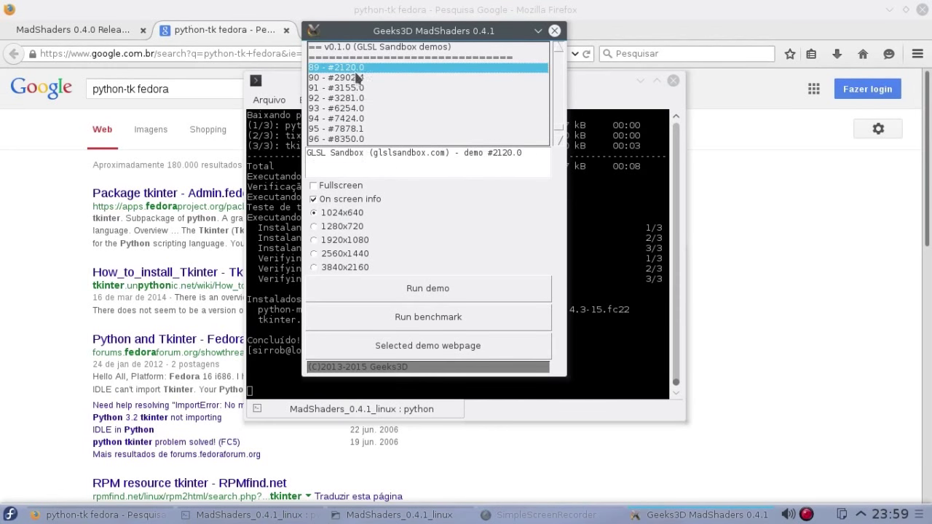
left_click(451, 284)
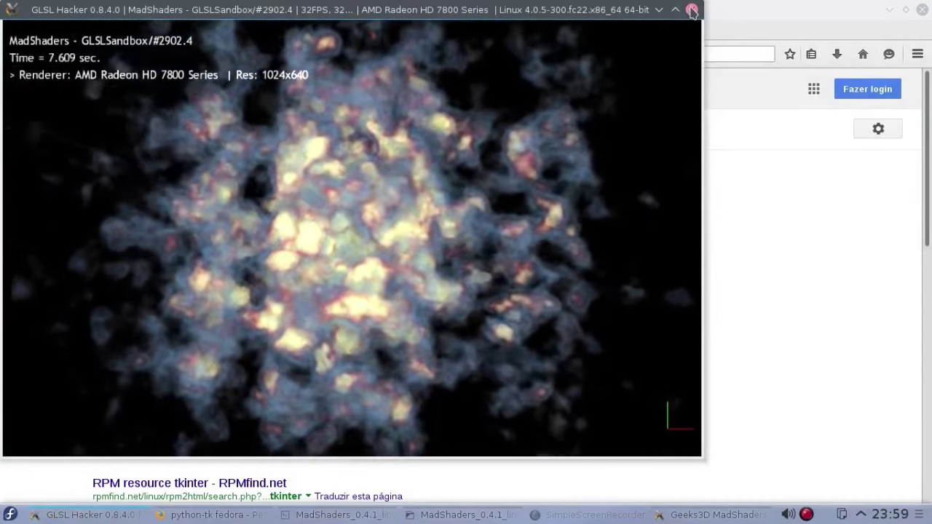
left_click(692, 10)
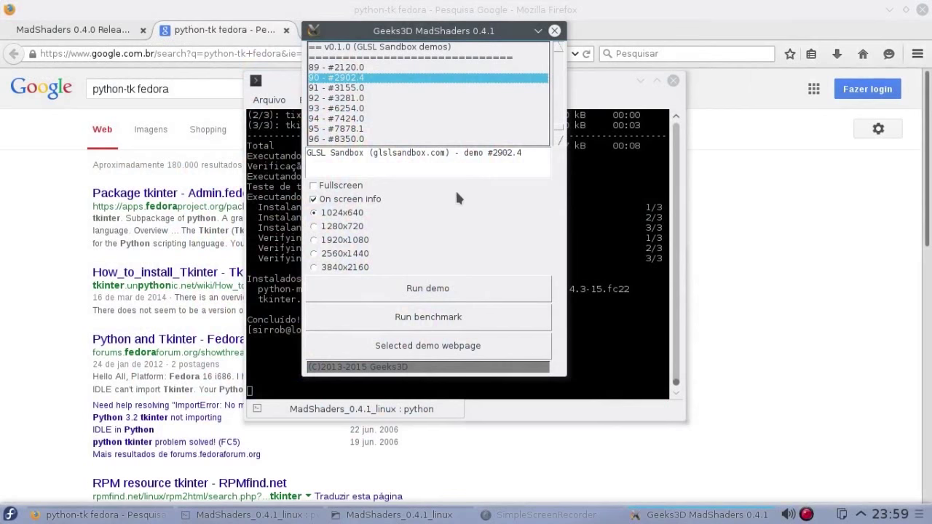
Select the GLSL Sandbox demo #10595.0, run it at 1024x640 and close it after viewing.
key("Down")
key("Down")
key("Down")
key("Down")
key("Down")
key("Down")
key("Down")
key("Down")
key("Down")
key("Down")
left_click(438, 287)
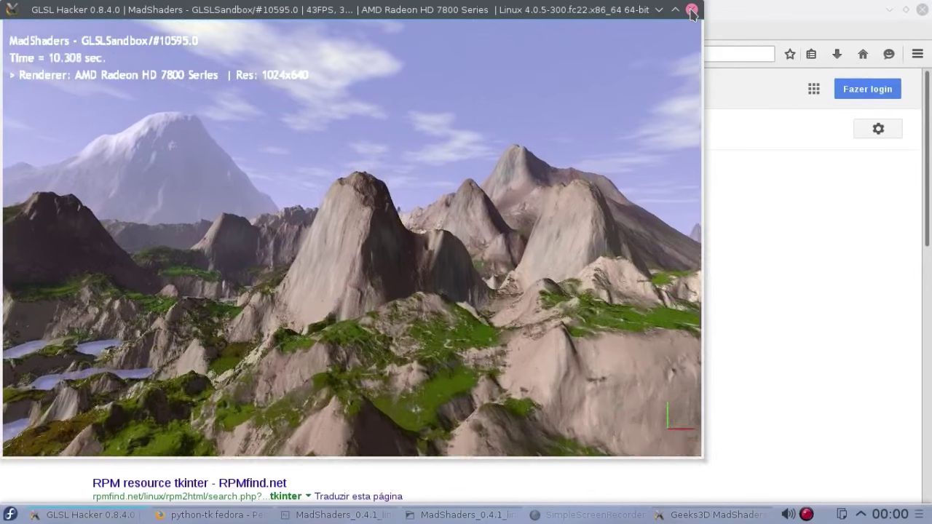
left_click(692, 10)
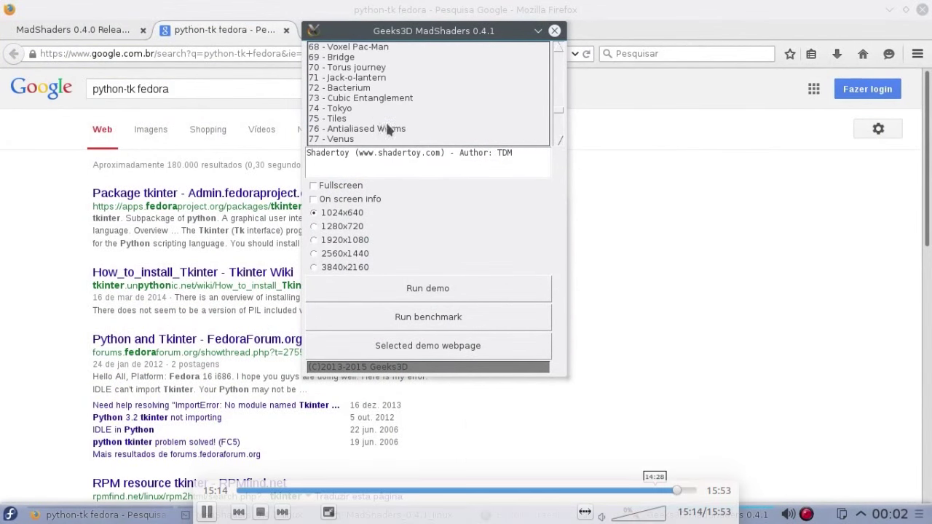
Run the demo 76 - Antialiased Worms at 1024x640, close it and rerun it with on-screen info enabled.
left_click(379, 128)
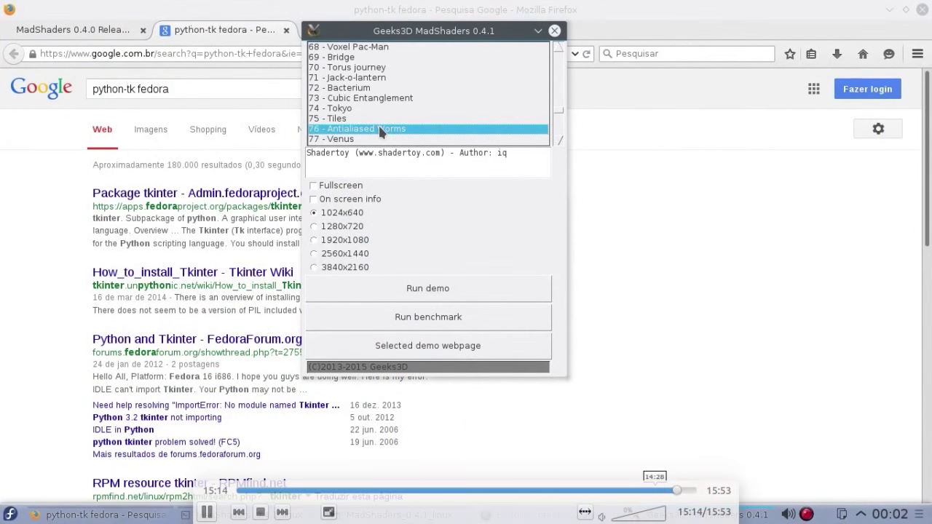
left_click(429, 288)
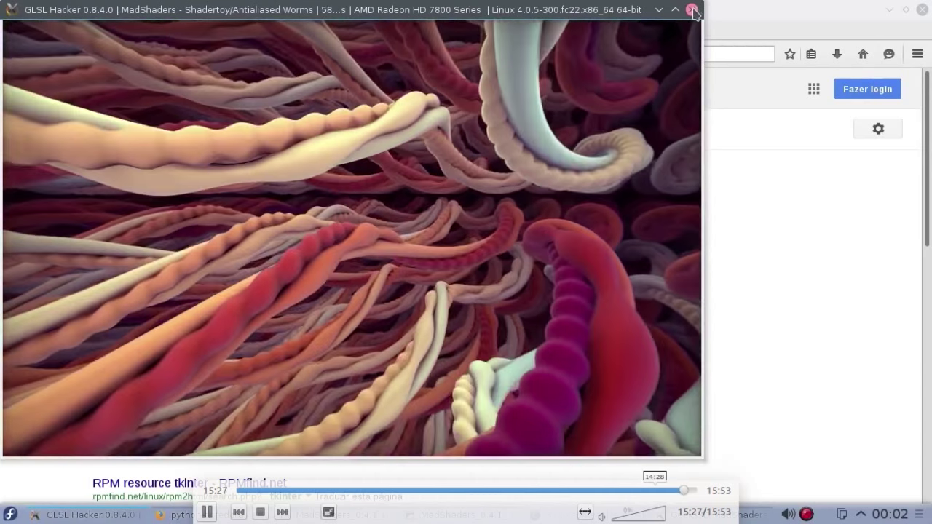
left_click(692, 9)
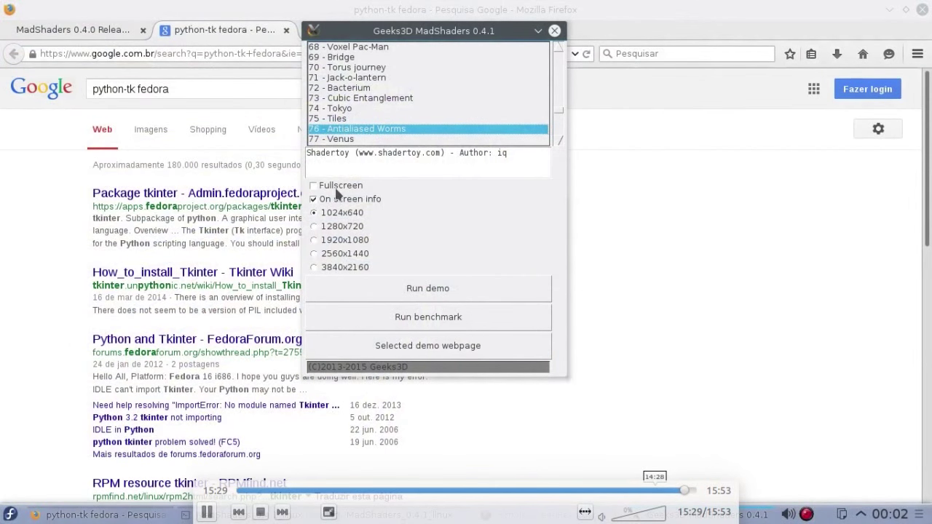
left_click(459, 288)
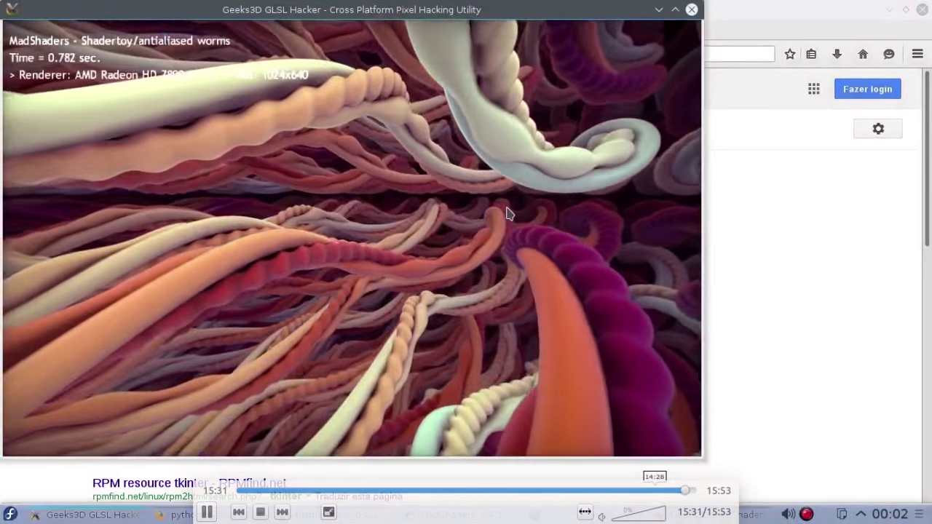